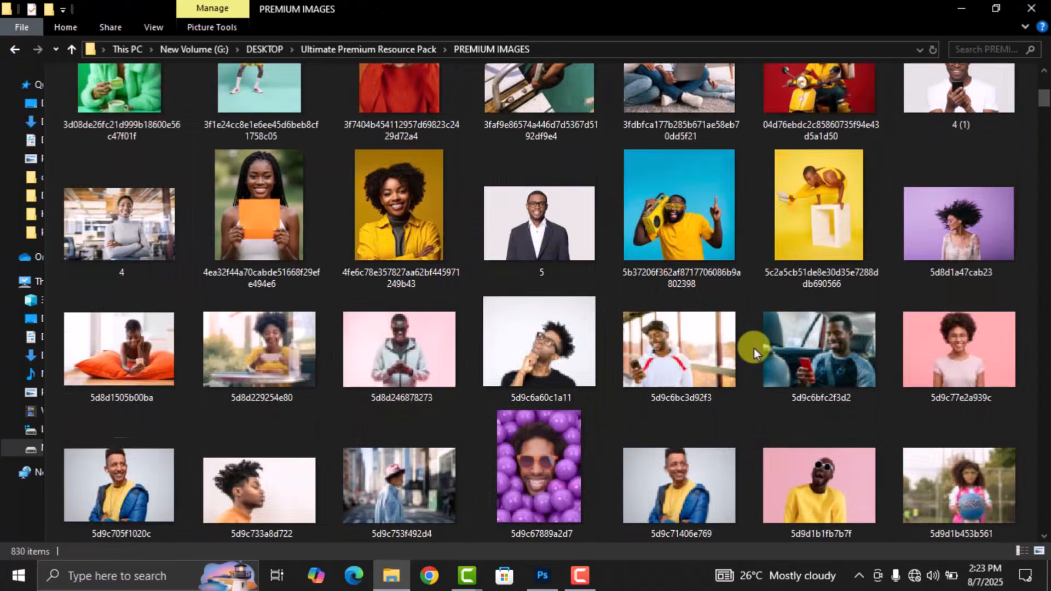
- Look through the PREMIUM IMAGES, LIGHT EFFECTS, ICONS AND OTHERS, and FONTS folders of the Ultimate Premium Resource Pack
scroll(754, 348, down, 20)
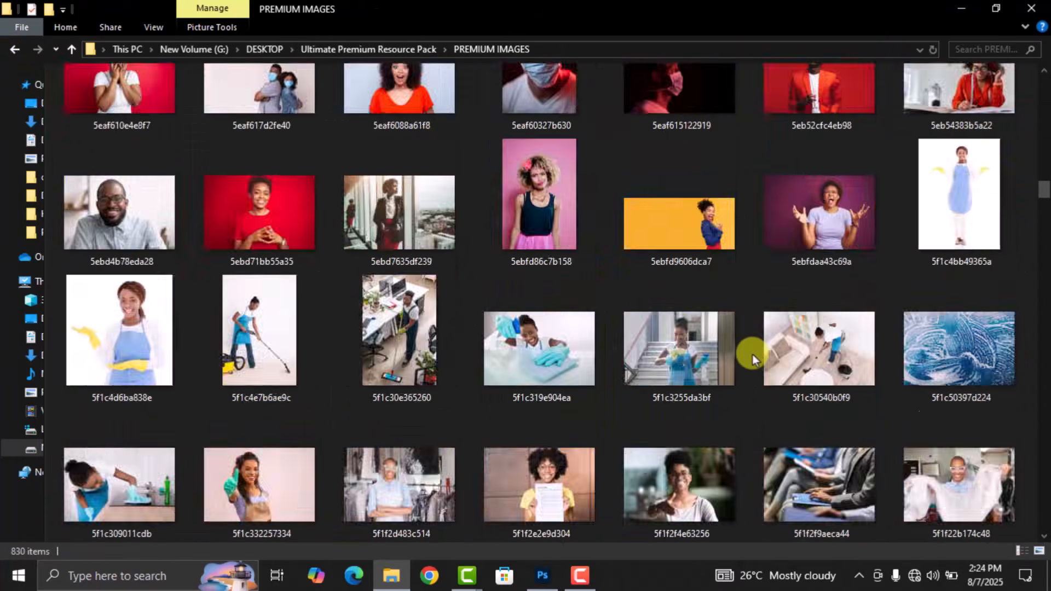
scroll(753, 356, down, 20)
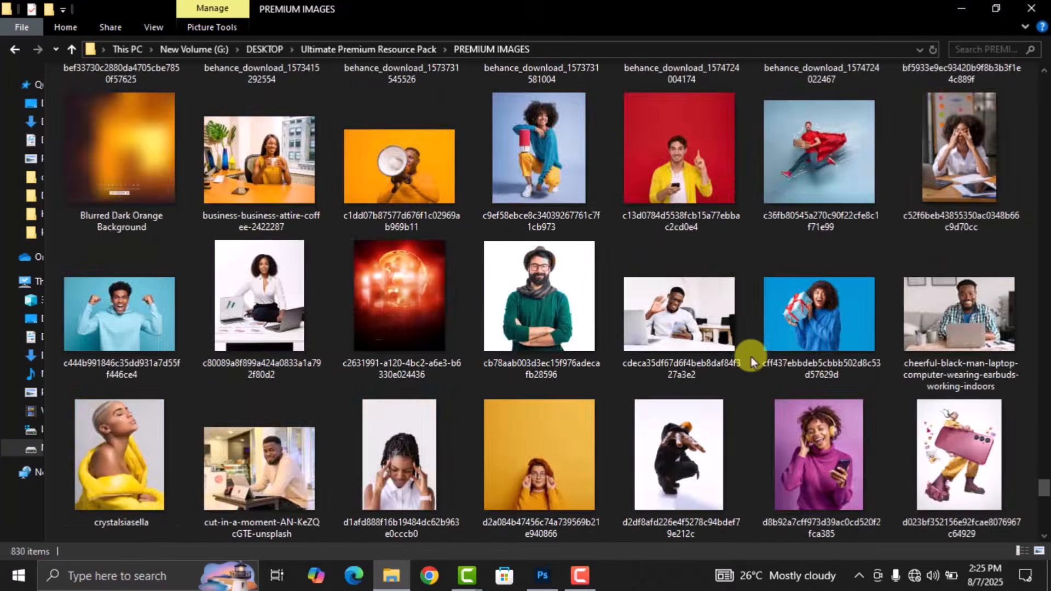
scroll(751, 357, down, 8)
scroll(752, 356, up, 20)
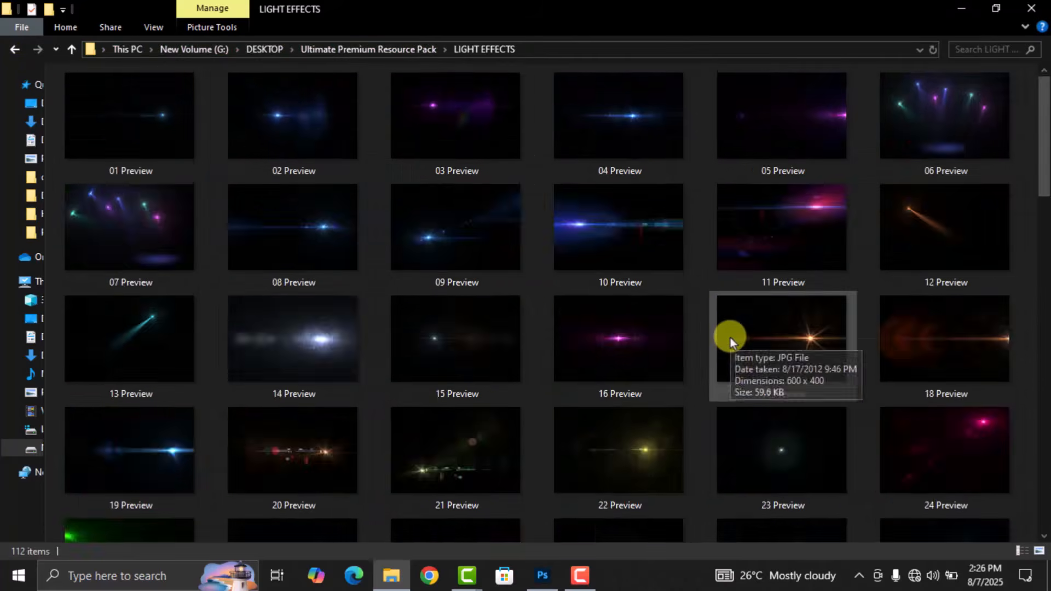
scroll(730, 337, down, 10)
key(alt+Up)
double_click(141, 143)
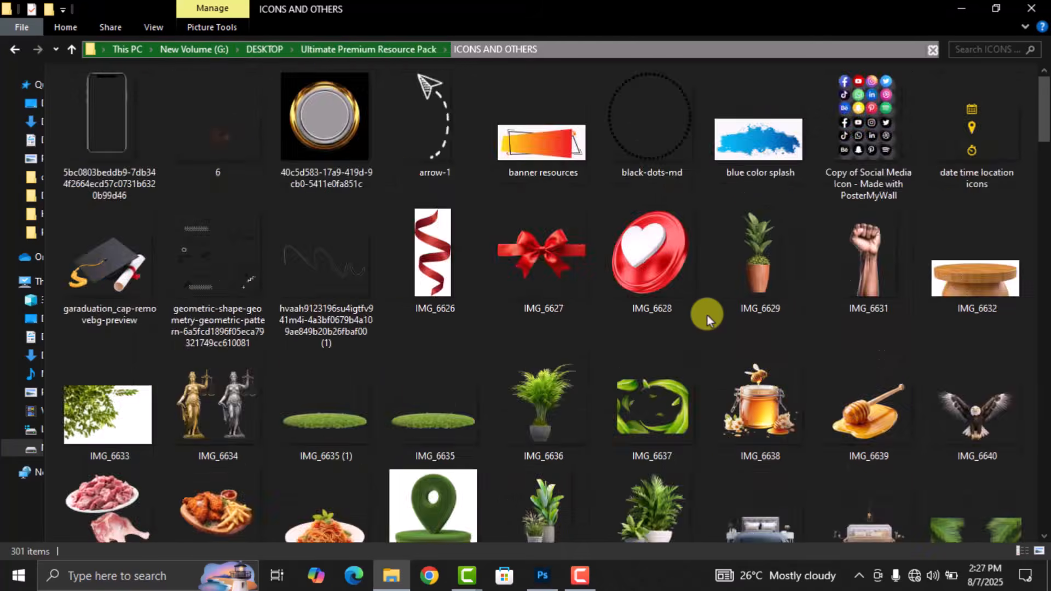
scroll(707, 315, down, 10)
scroll(707, 321, down, 2)
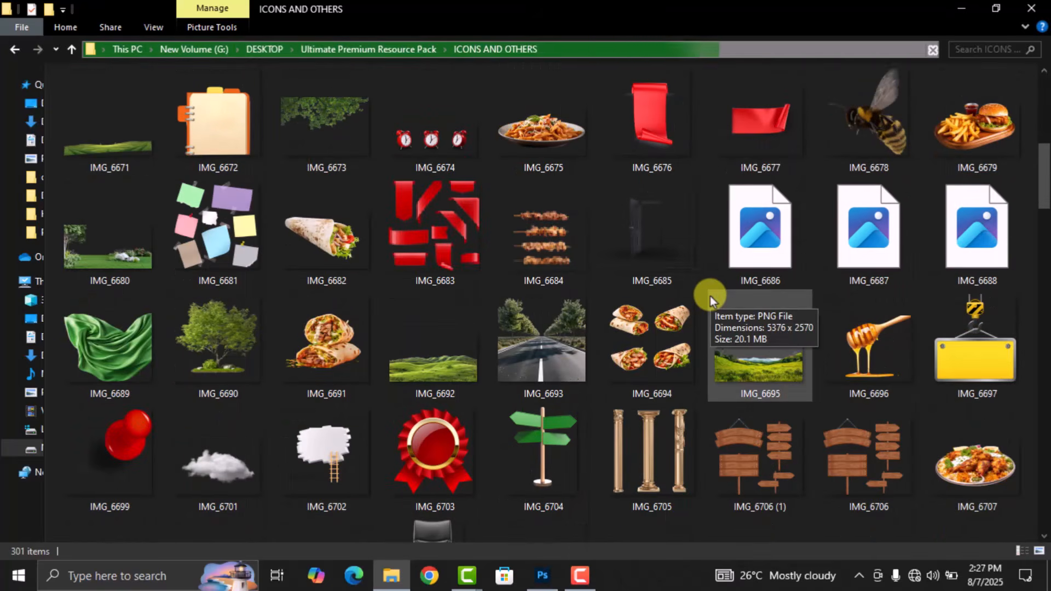
scroll(711, 296, down, 10)
scroll(706, 293, down, 10)
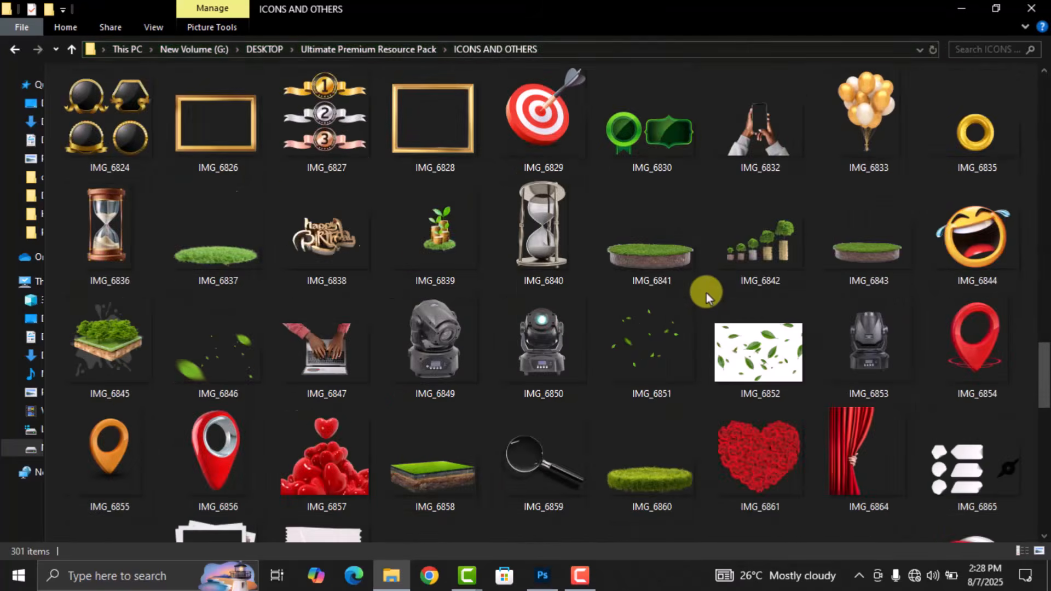
scroll(706, 293, up, 15)
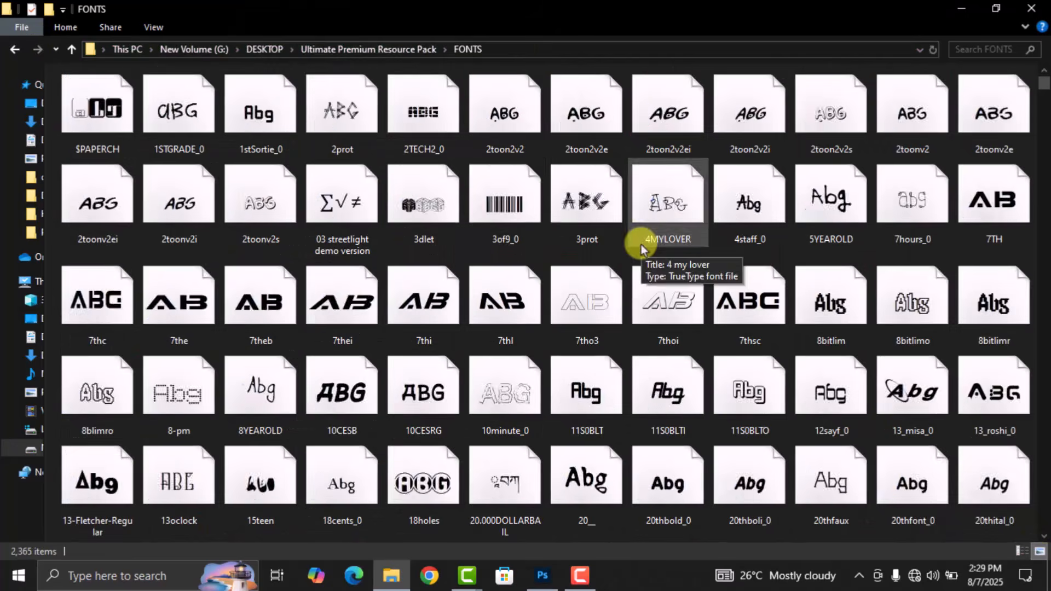
scroll(646, 270, down, 20)
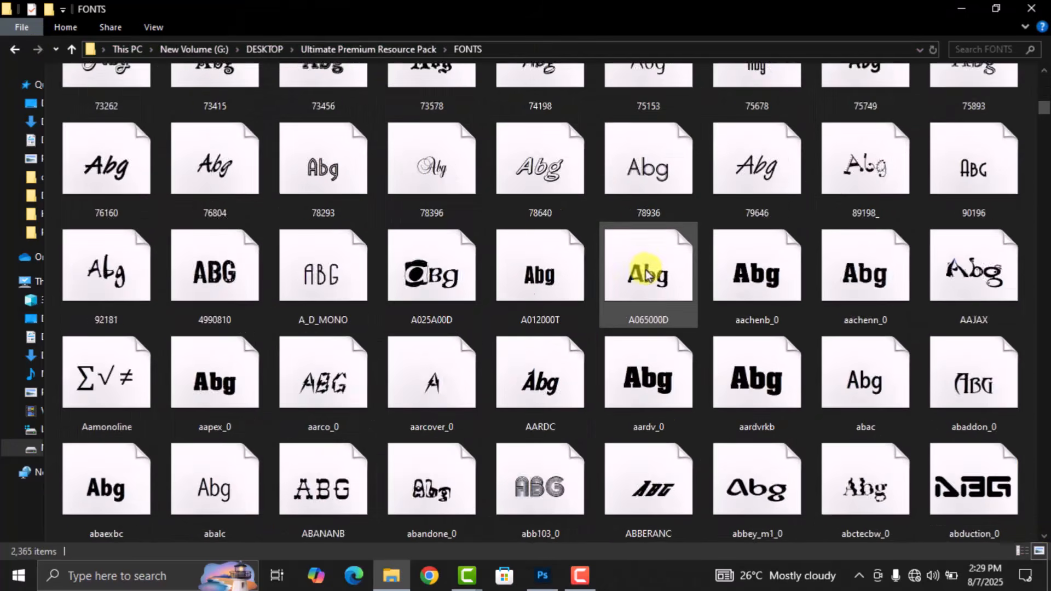
scroll(646, 276, down, 20)
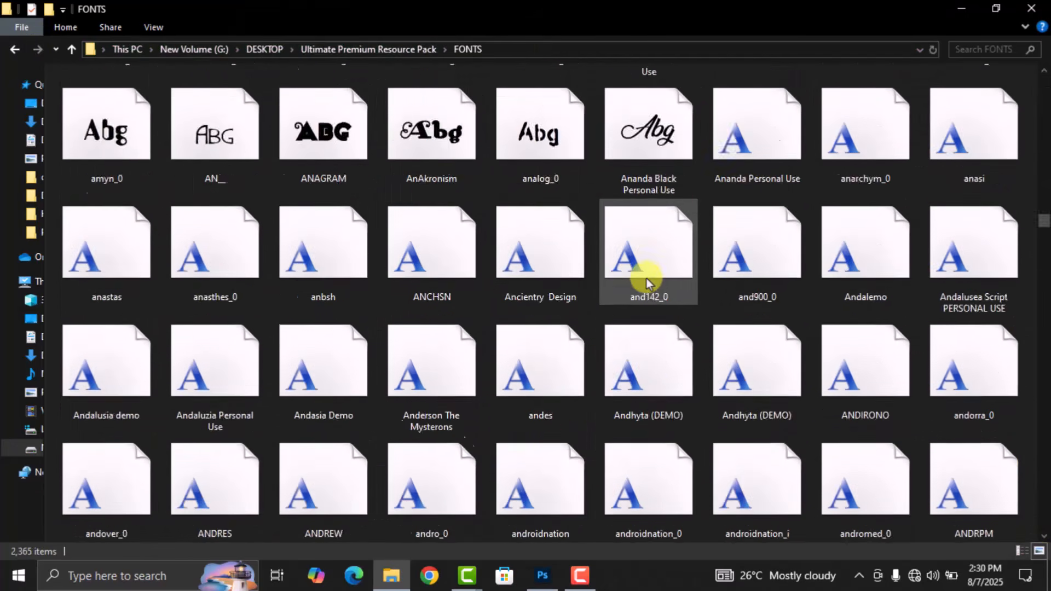
scroll(704, 305, down, 10)
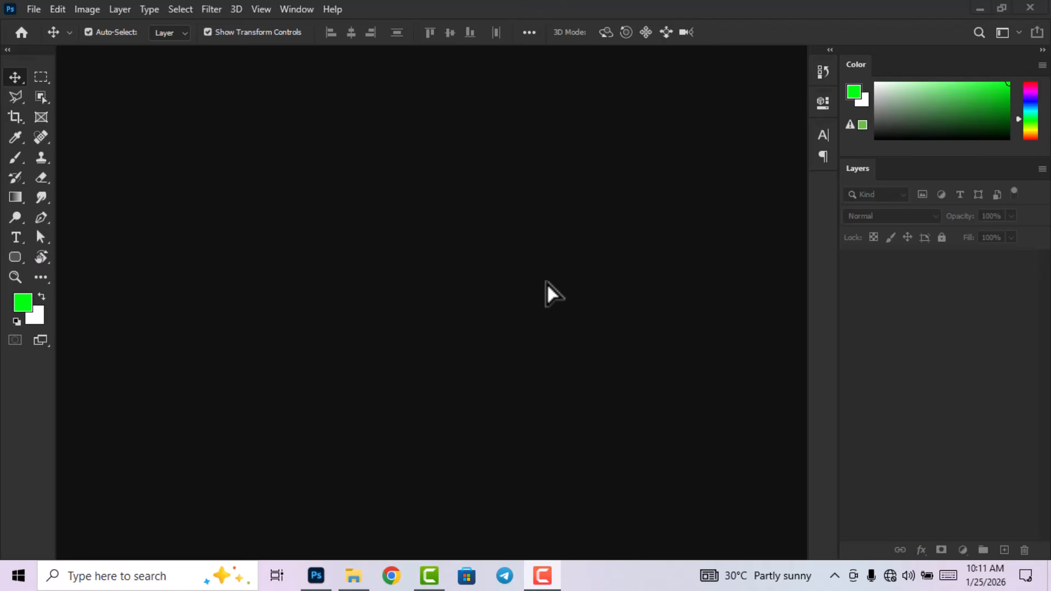
- Create a new document named "simple birthday flyer design", 9 x 10 inches at 300 pixels/inch with a white background
click(32, 10)
click(48, 25)
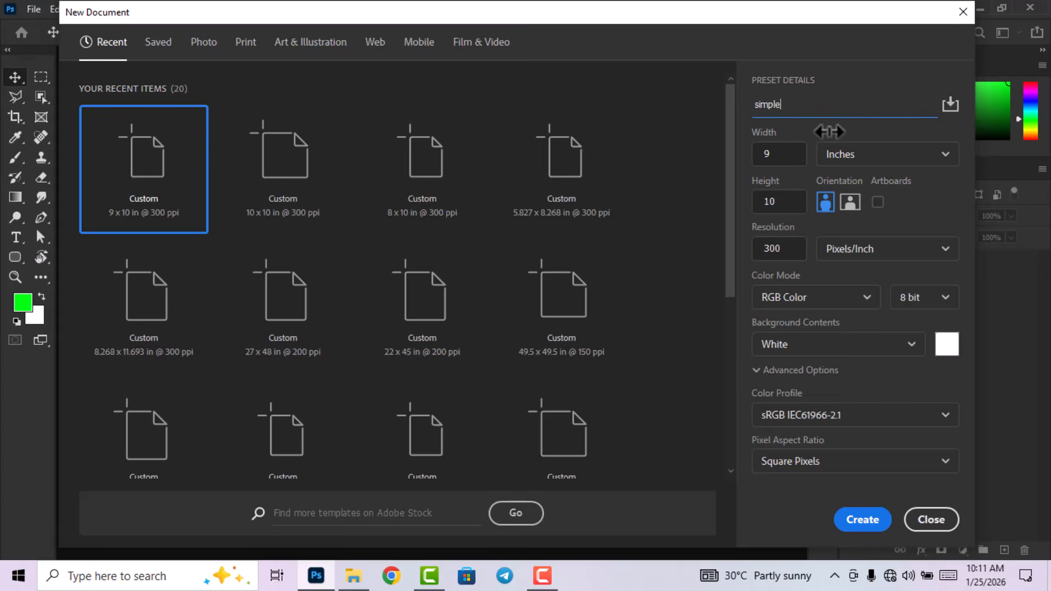
text(simple birthda)
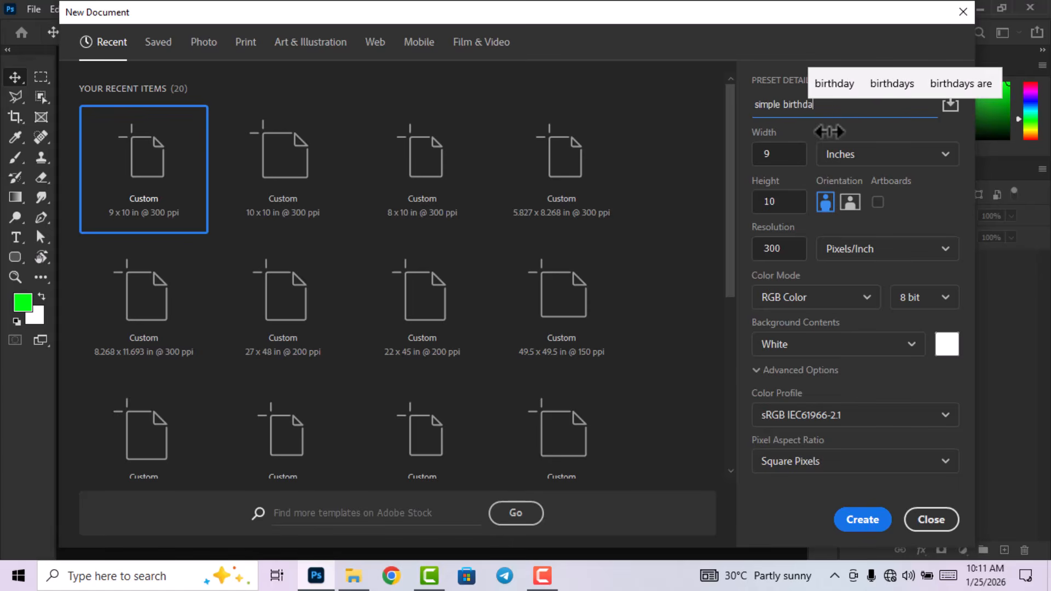
text(y flyer design)
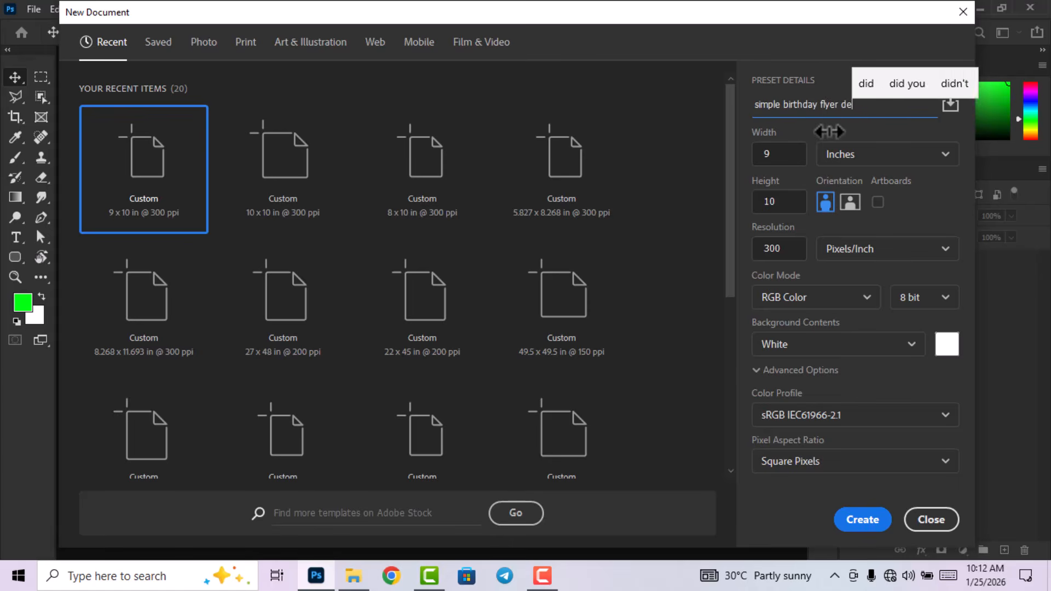
click(785, 154)
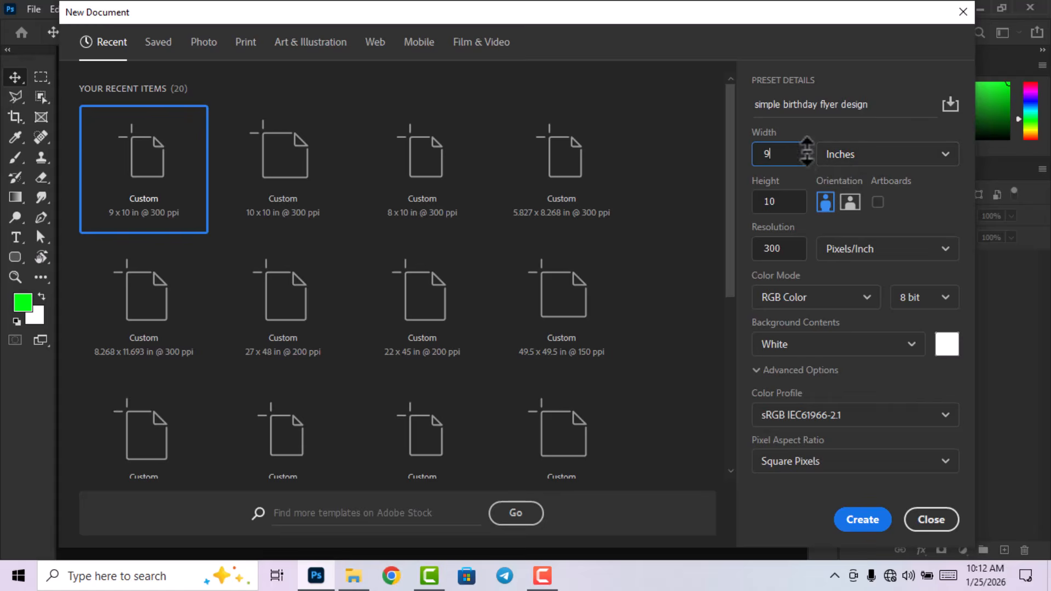
click(774, 248)
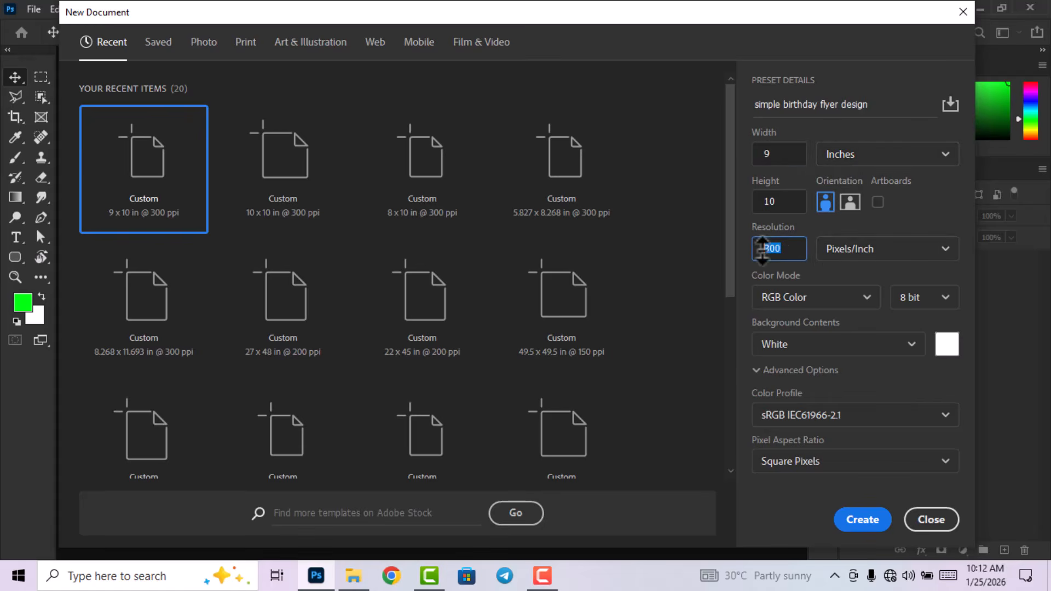
click(875, 531)
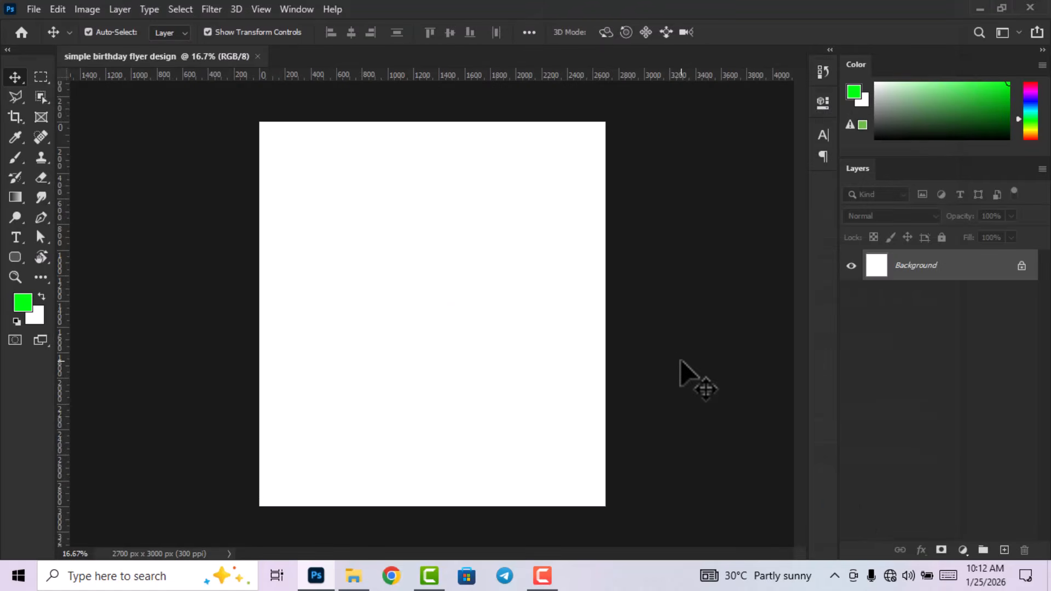
- Place the purple cathedral arch image from the image folder and scale it to about 69% so it covers the whole canvas
click(353, 576)
drag(387, 91, 421, 406)
scroll(431, 319, down, 1)
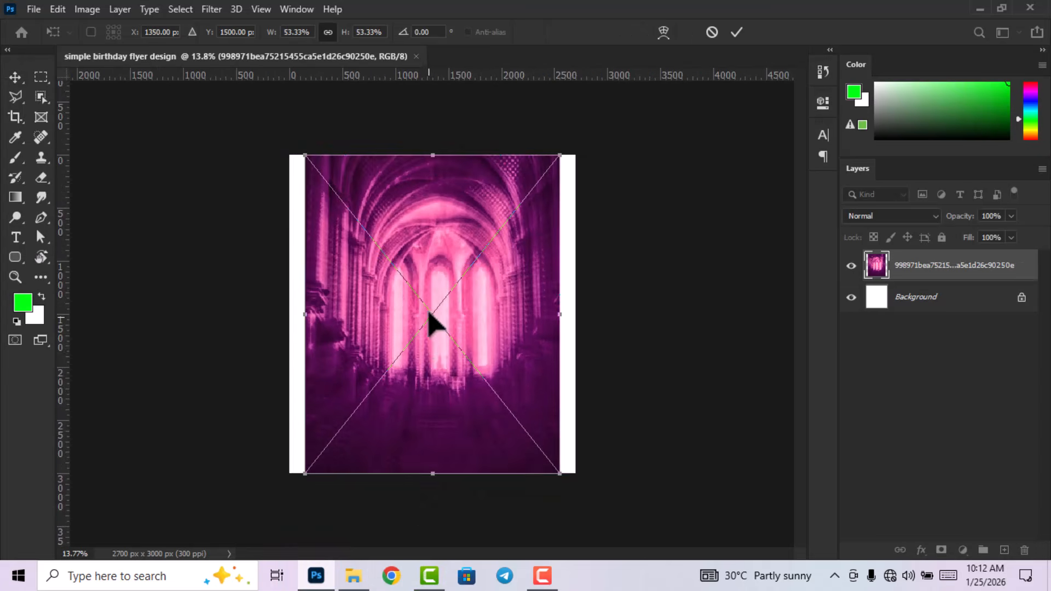
drag(438, 163, 437, 107)
drag(433, 473, 433, 509)
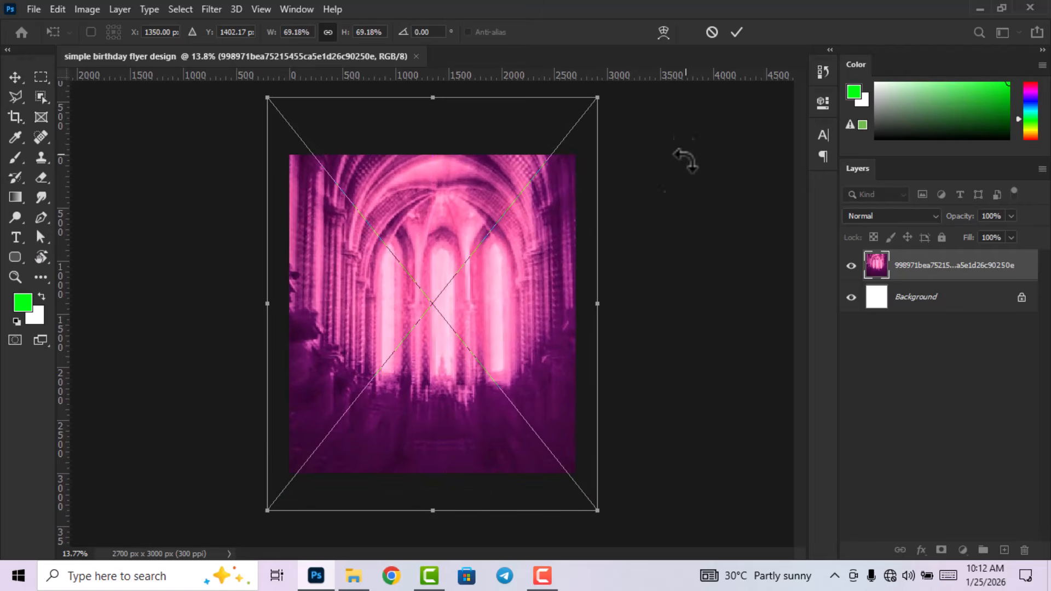
key(Return)
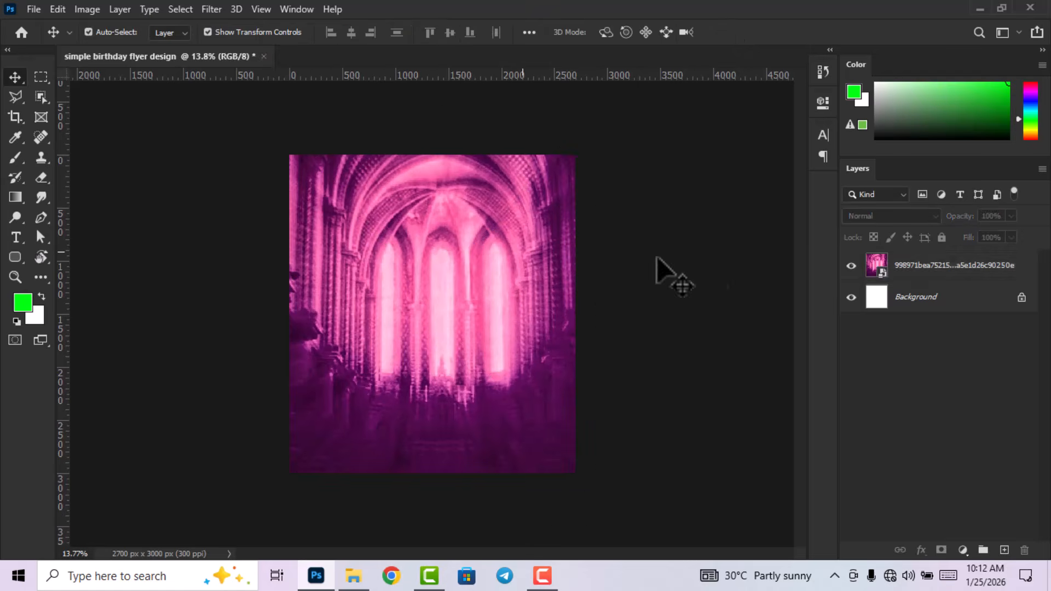
- Start a Color Balance adjustment on the cathedral layer and set the shadows to green +24 and blue +55
key(ctrl+plus)
click(88, 10)
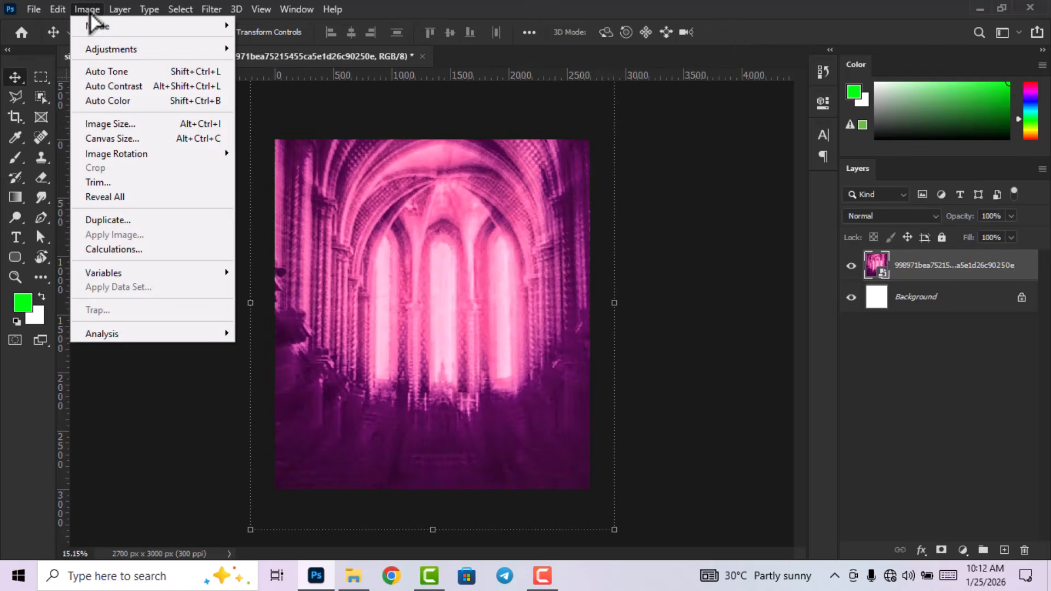
mouse_move(111, 53)
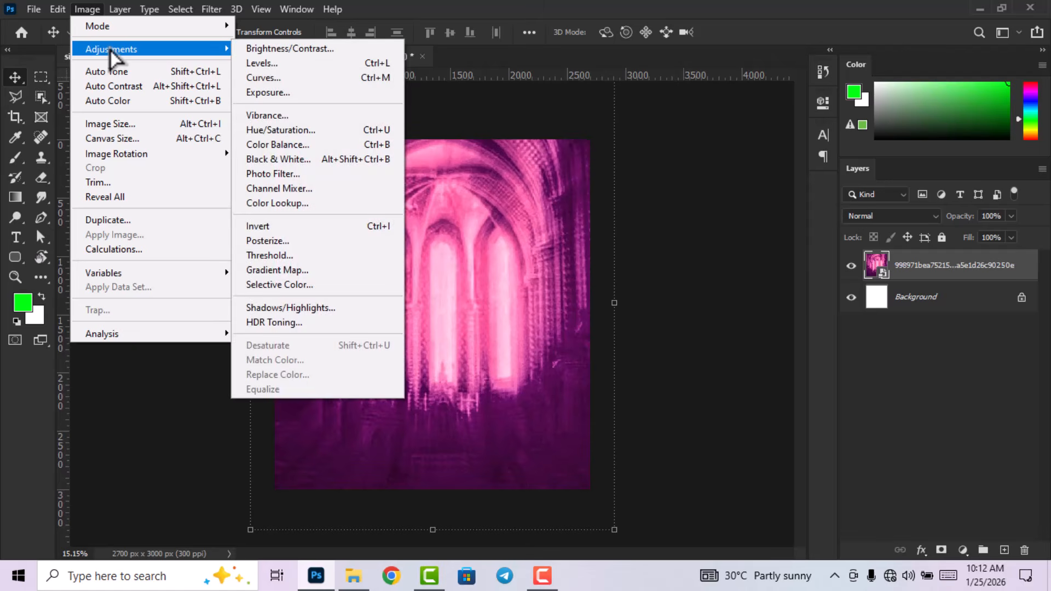
click(310, 145)
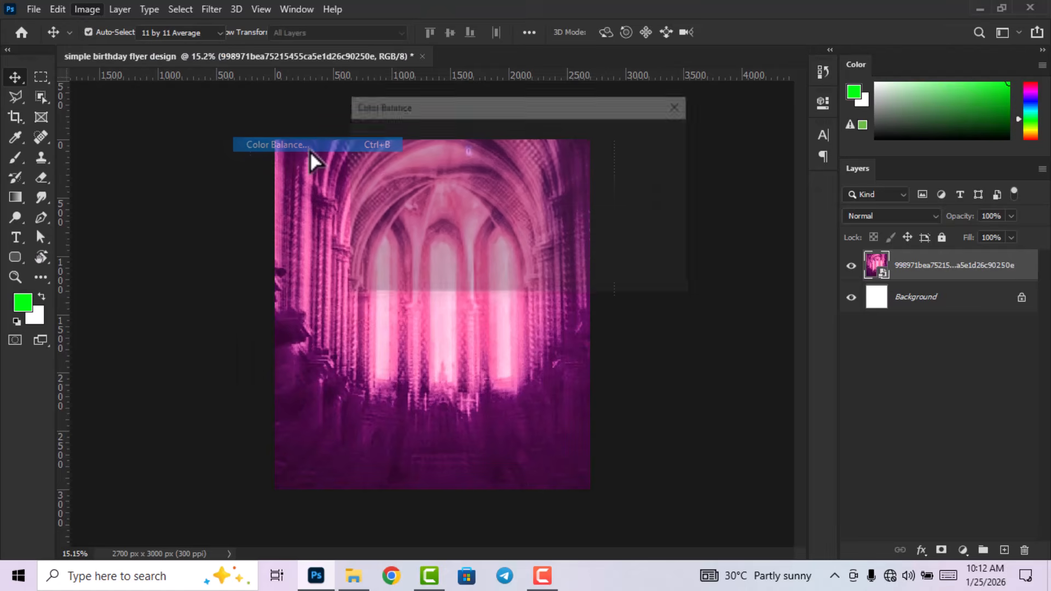
drag(511, 111, 668, 84)
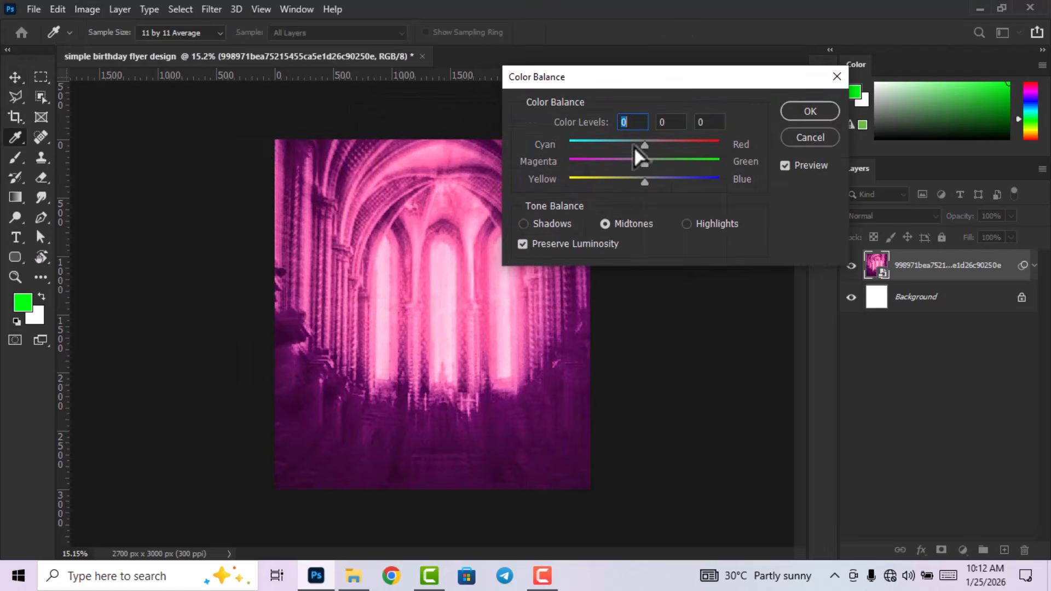
click(524, 224)
click(622, 122)
click(666, 121)
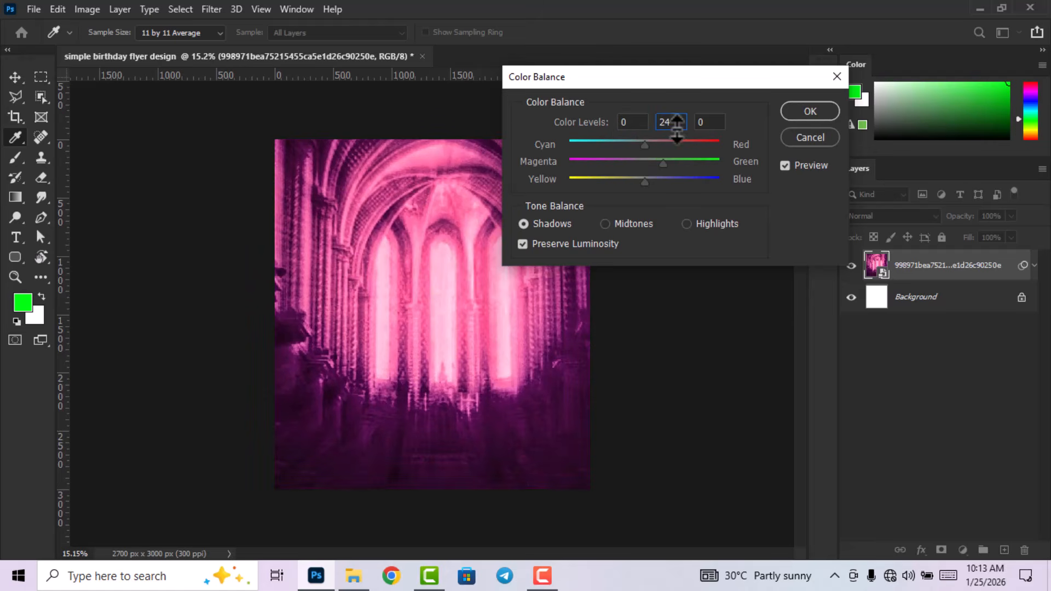
key(Tab)
text(55)
- Set the Color Balance midtones of the cathedral layer to red +100 and yellow-blue -14
drag(645, 78, 631, 77)
click(591, 224)
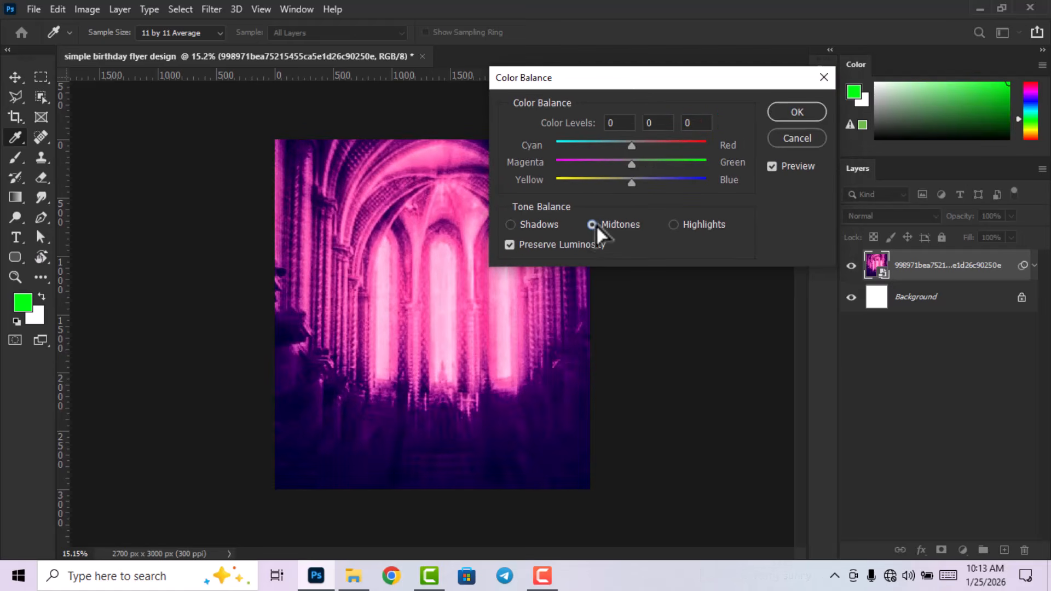
click(594, 123)
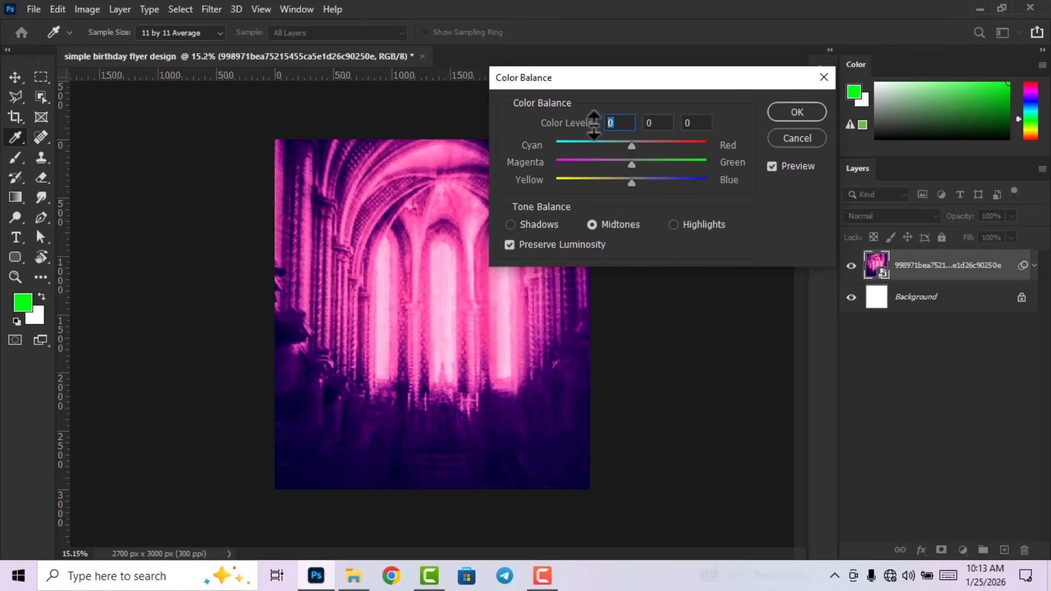
text(100)
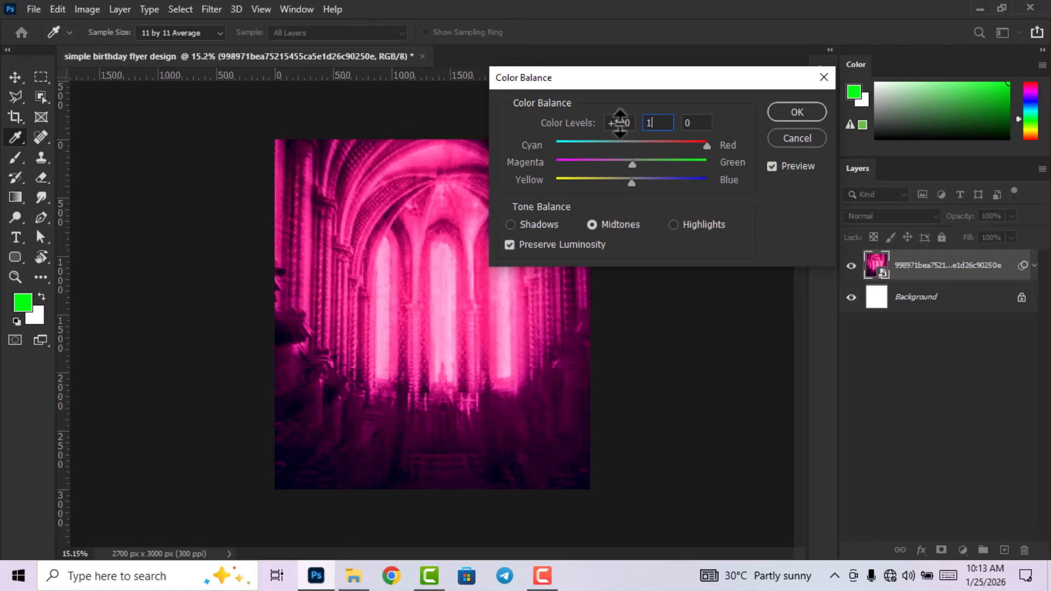
key(Tab)
text(-14)
- Set the Color Balance highlights to +15, +47 and -98, and apply the adjustment to the cathedral layer
click(672, 227)
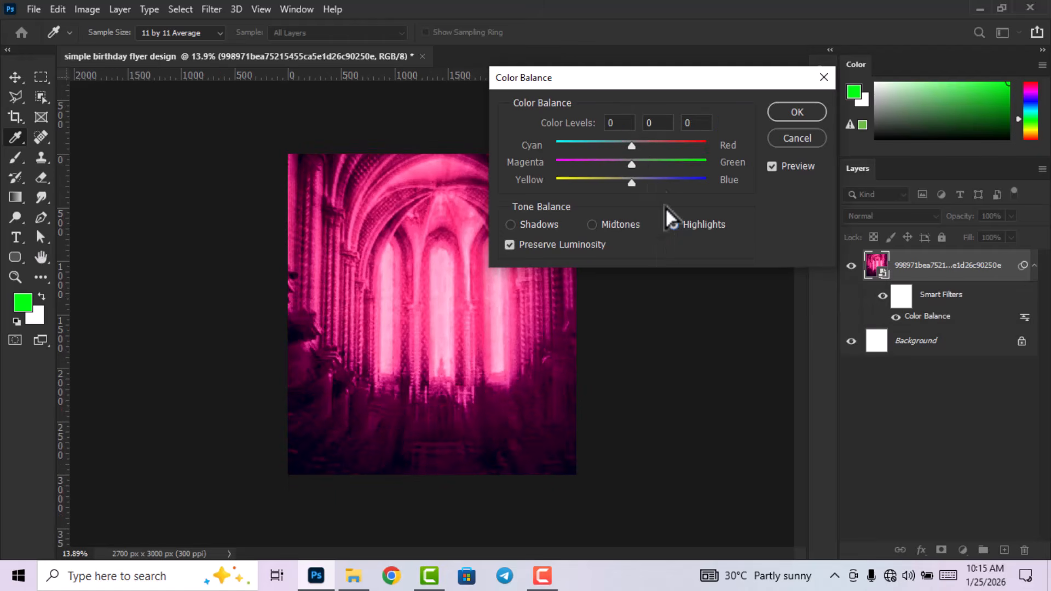
click(621, 124)
click(649, 123)
text(47)
key(Tab)
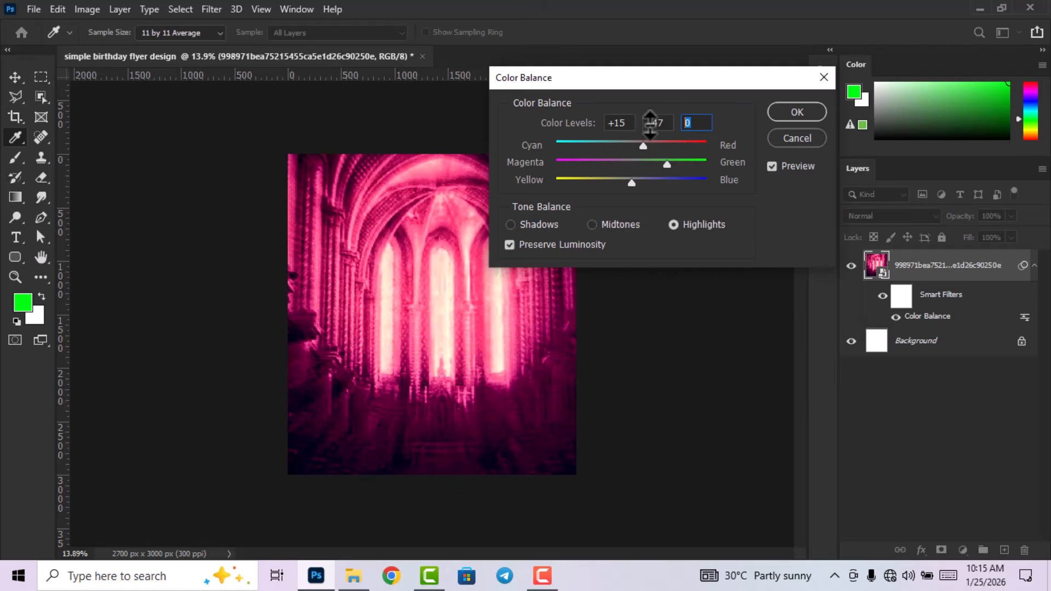
text(-98)
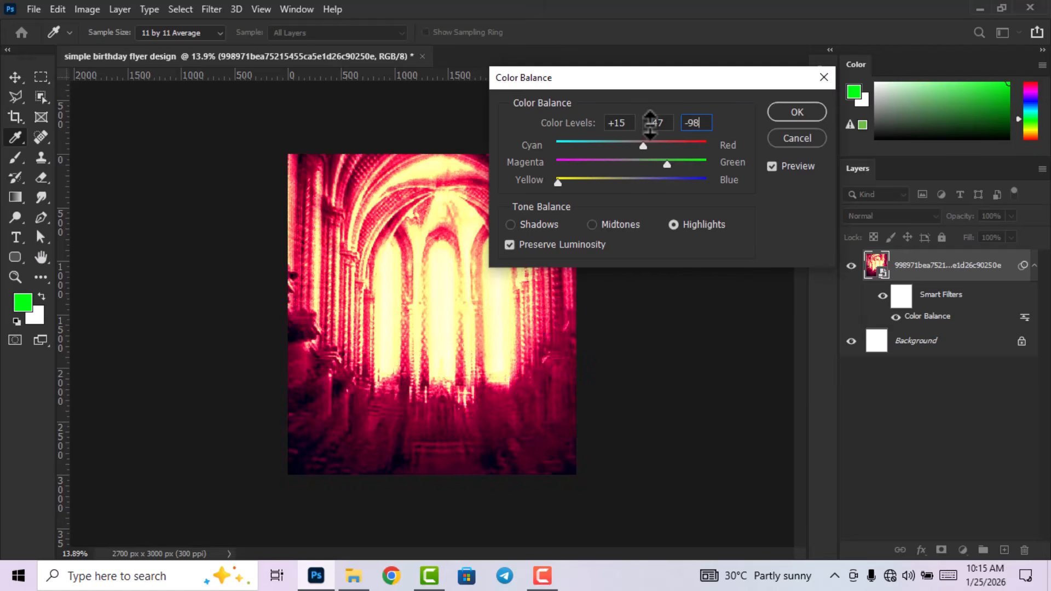
click(805, 112)
key(v)
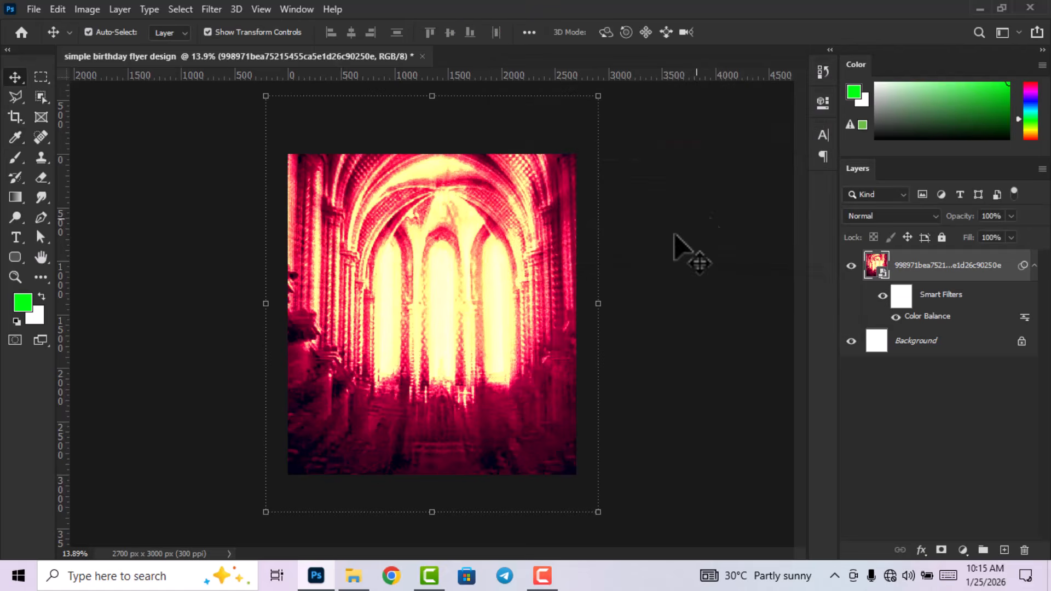
- Apply a Gaussian Blur with a radius of about 40 pixels to the cathedral layer
click(213, 9)
mouse_move(248, 185)
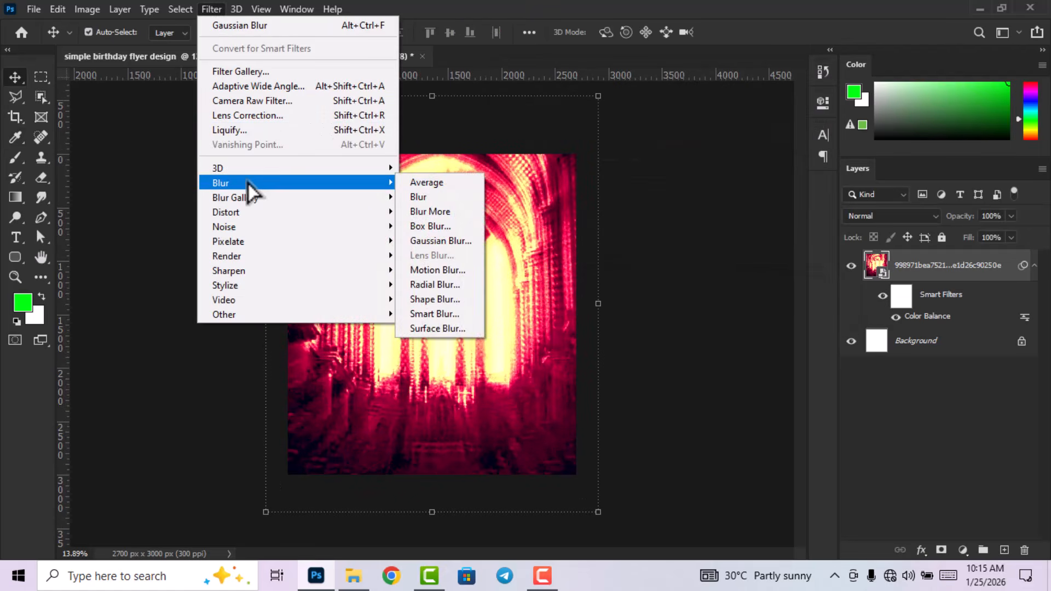
click(419, 244)
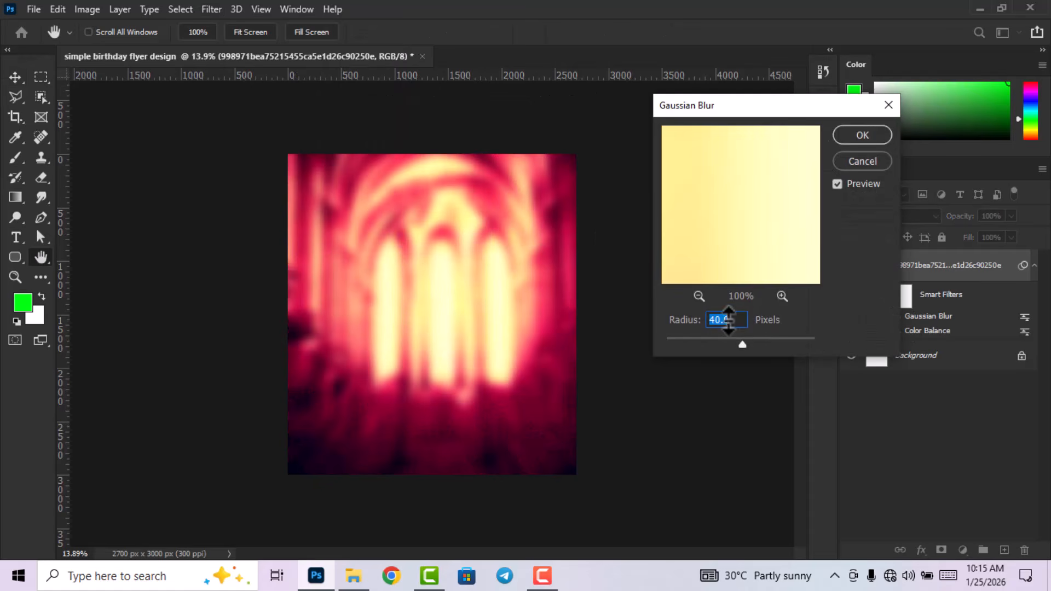
click(846, 139)
- Shift the blurred cathedral image slightly up and to the left on the canvas, and deselect it
scroll(472, 348, down, 1)
drag(472, 348, 465, 334)
click(646, 335)
scroll(471, 322, up, 1)
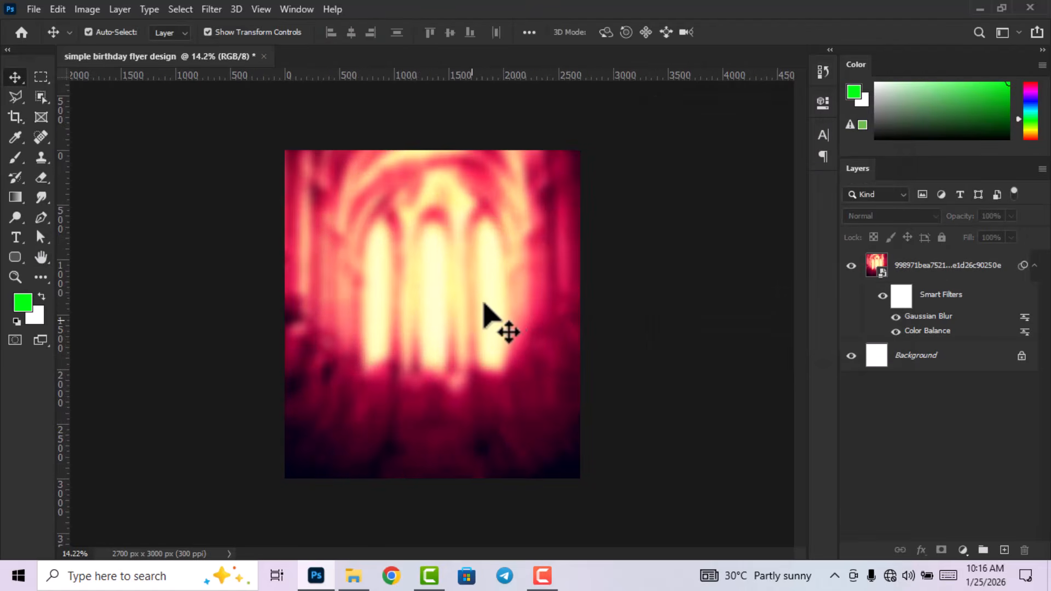
- Place the golden chess queen image from the source folder onto the flyer at its default size
click(354, 576)
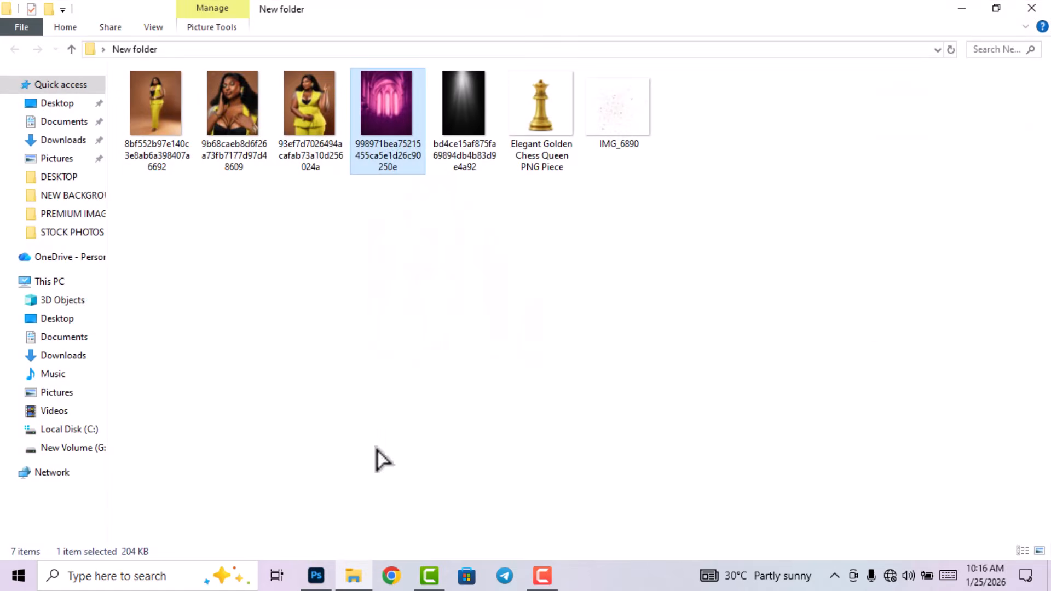
drag(542, 149, 450, 340)
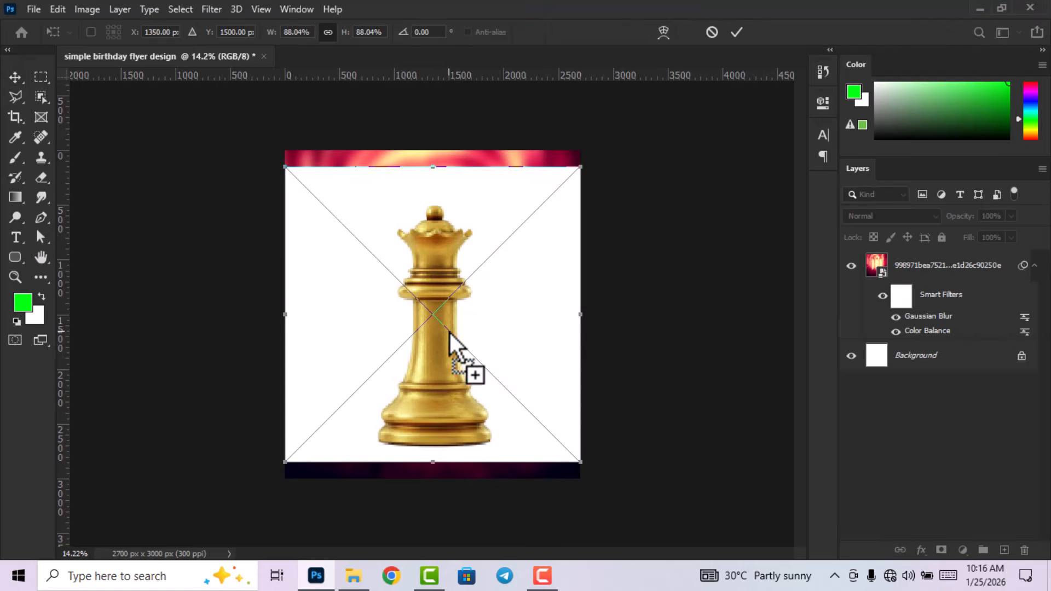
click(734, 32)
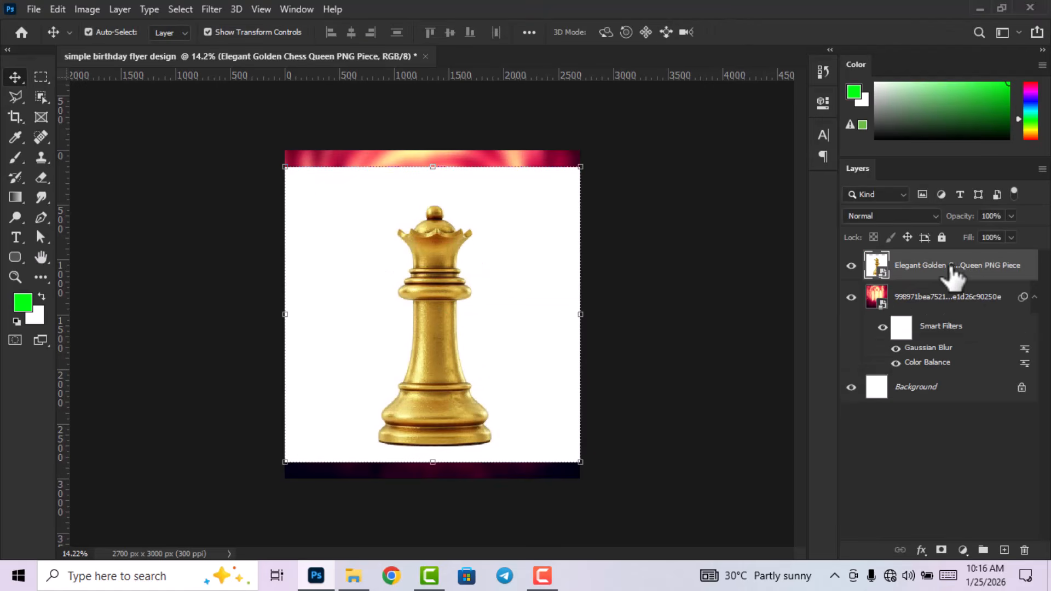
- Rasterize the chess queen layer and remove its white background with the Magic Eraser
click(45, 181)
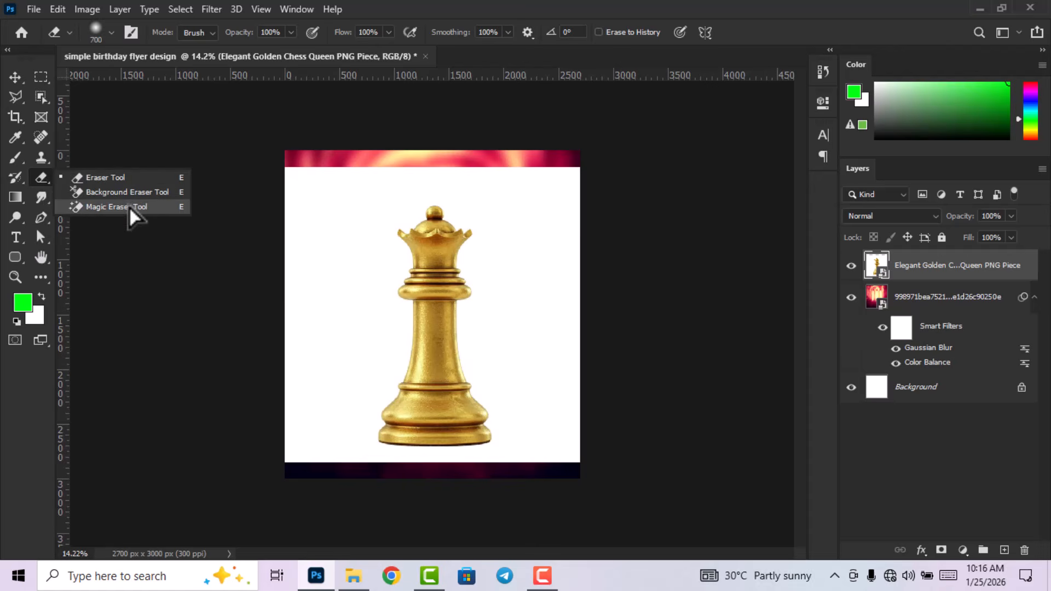
click(129, 206)
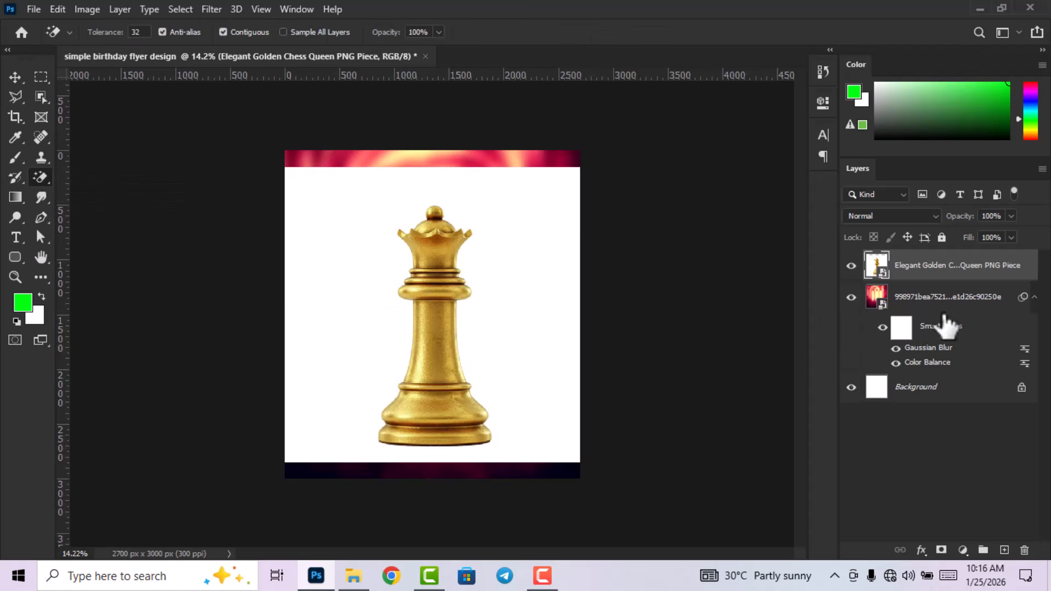
right_click(937, 269)
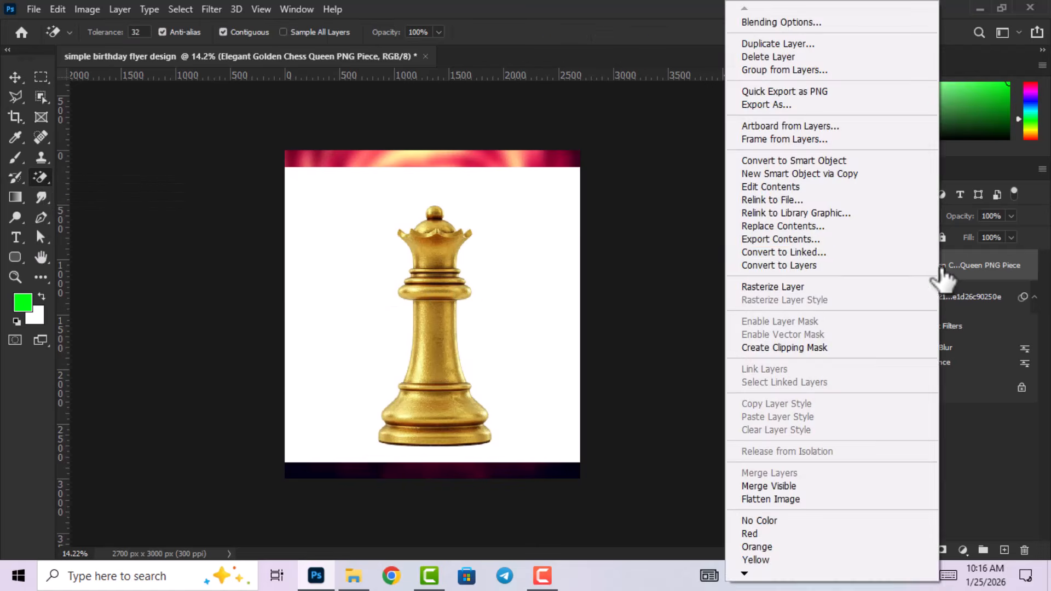
click(788, 287)
click(517, 255)
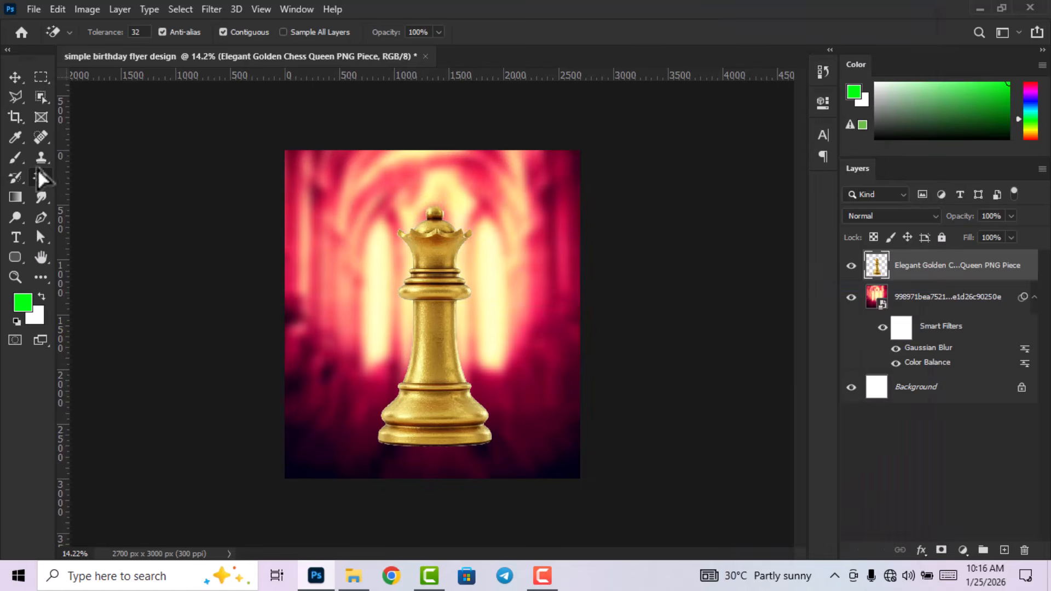
- Raise the saturation of the chess queen layer to 46 with Hue/Saturation
click(15, 77)
click(90, 15)
mouse_move(104, 49)
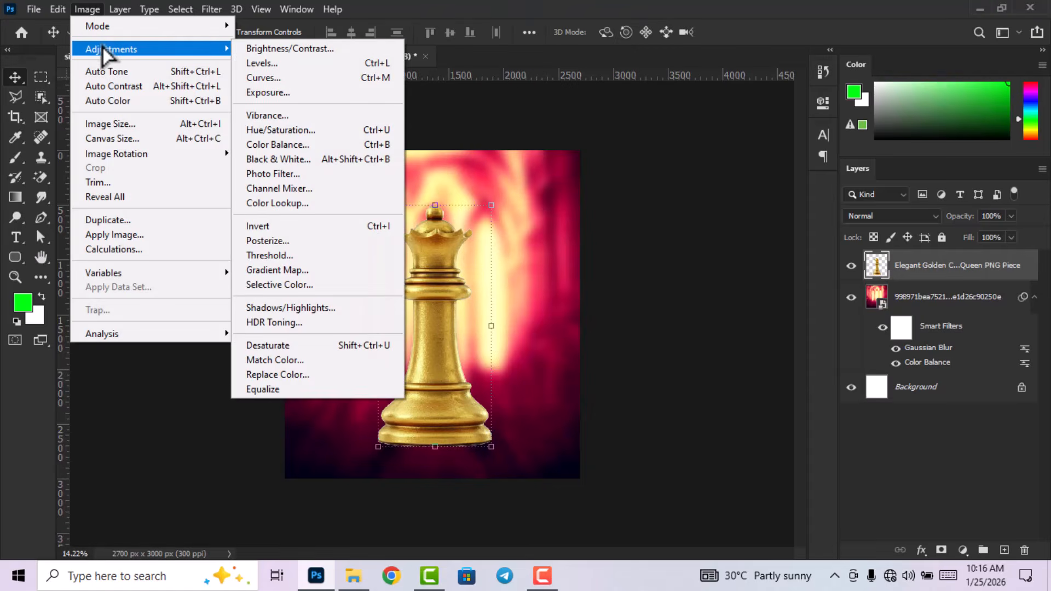
click(303, 132)
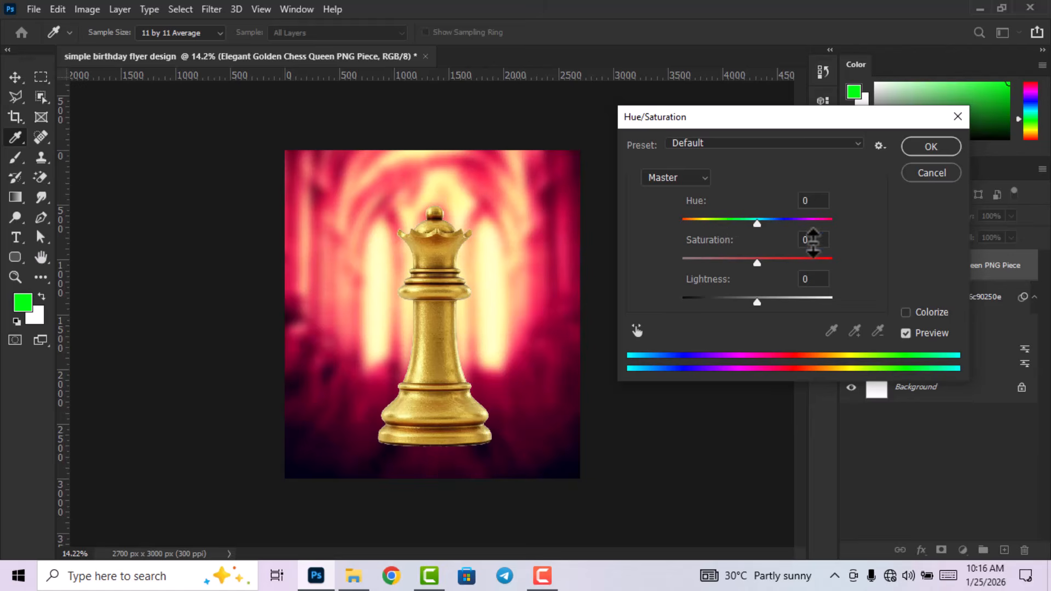
double_click(812, 240)
text(46)
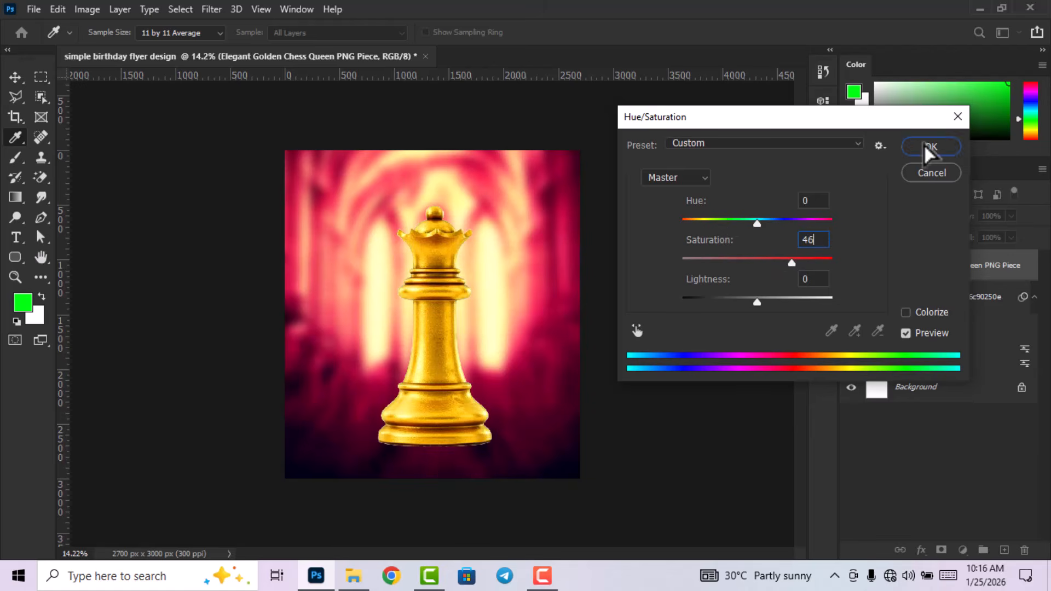
click(929, 147)
- Apply a Gaussian Blur with a radius of 20 pixels to the chess queen layer
click(210, 9)
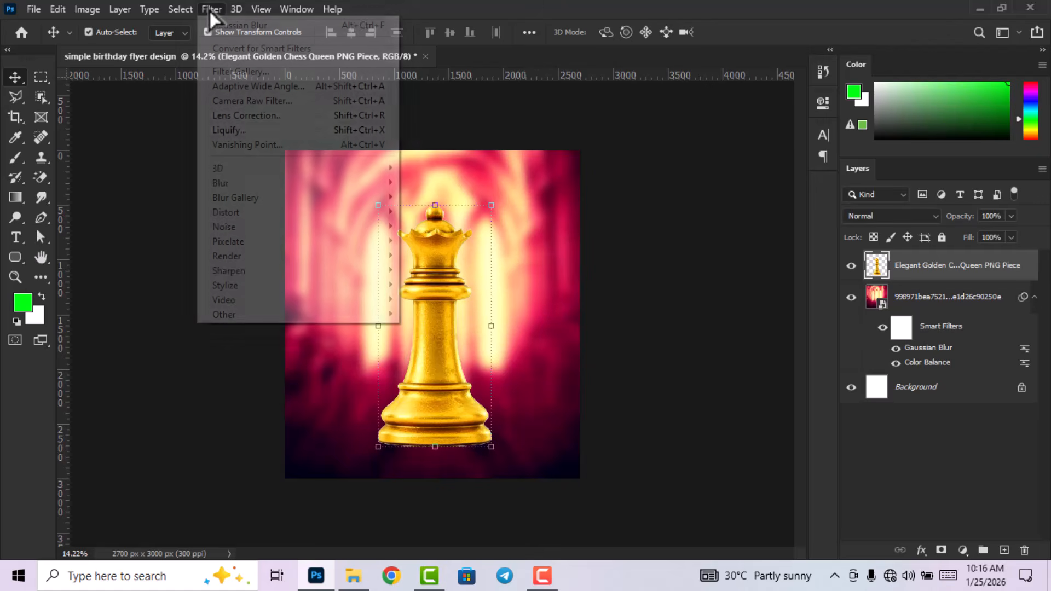
mouse_move(253, 180)
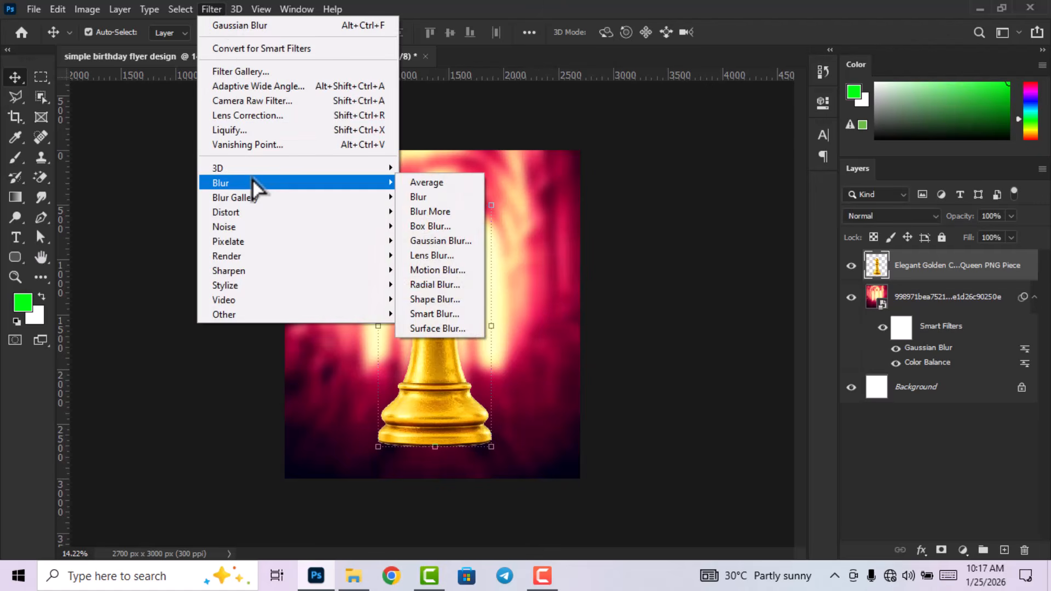
click(427, 240)
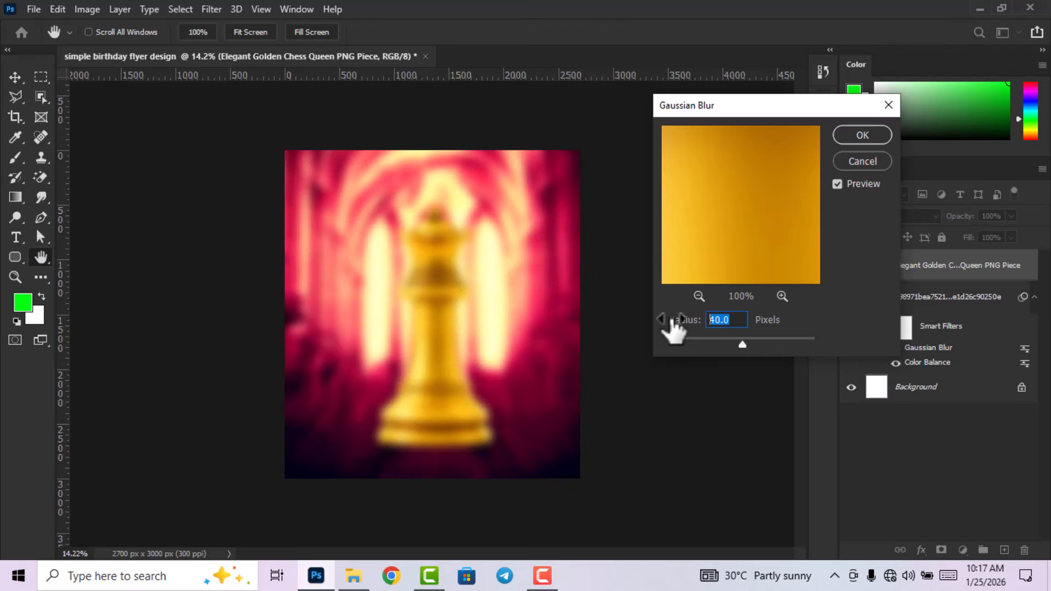
text(20)
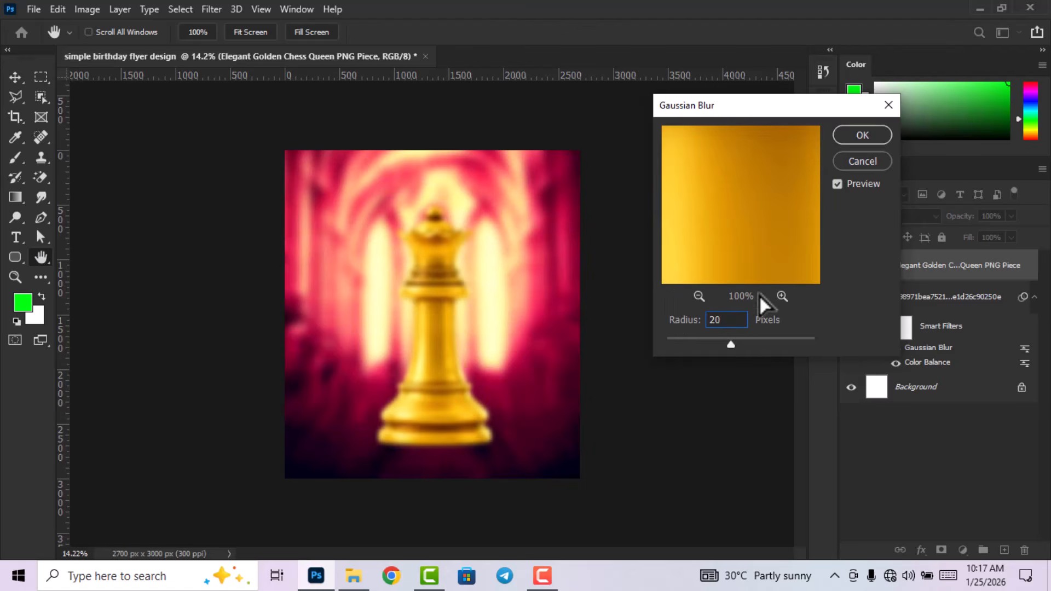
click(860, 135)
- Scale the chess queen to about 82%, rotate it about 21° clockwise and place it partly beyond the canvas's right edge
drag(496, 455, 465, 383)
scroll(472, 399, down, 3)
drag(437, 294, 478, 308)
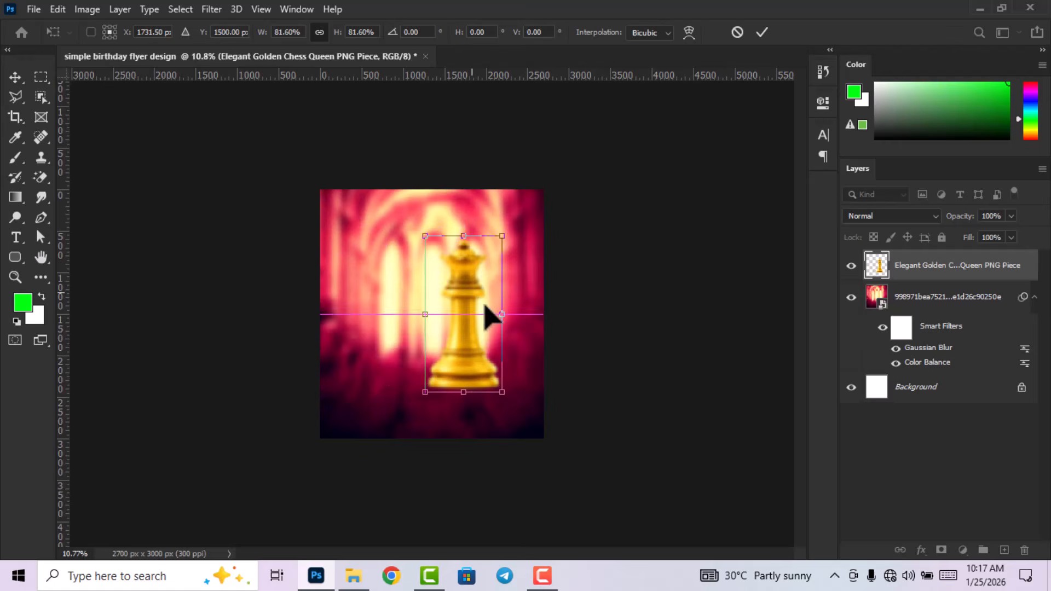
drag(525, 395, 523, 321)
scroll(652, 145, up, 1)
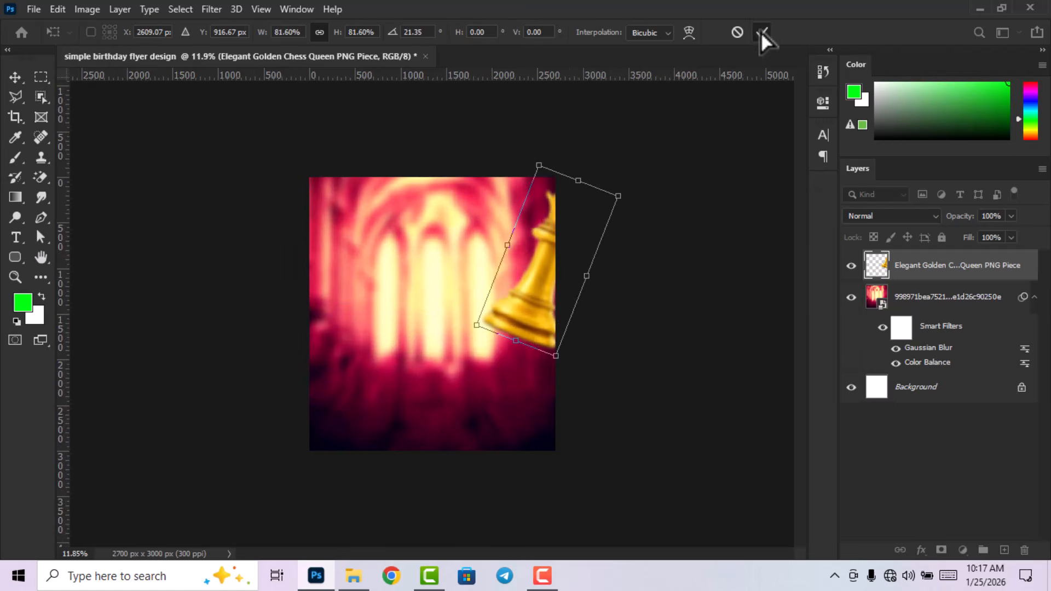
click(763, 32)
click(570, 319)
scroll(558, 317, up, 1)
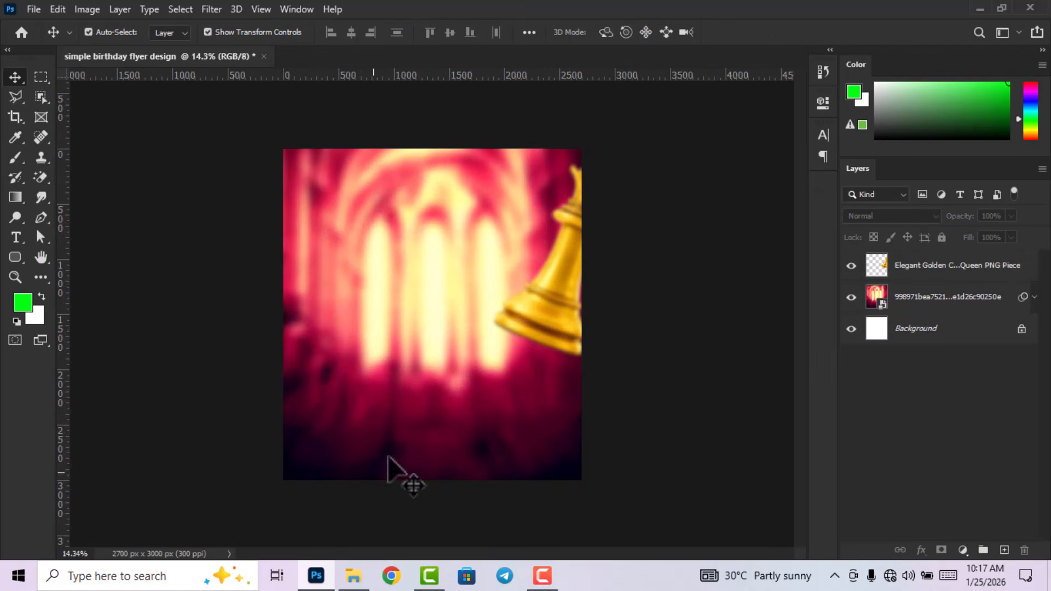
- Place the IMG_6890 particle image on the flyer and enlarge it to about 1090% so it spans the canvas width
drag(624, 110, 458, 365)
drag(433, 296, 445, 149)
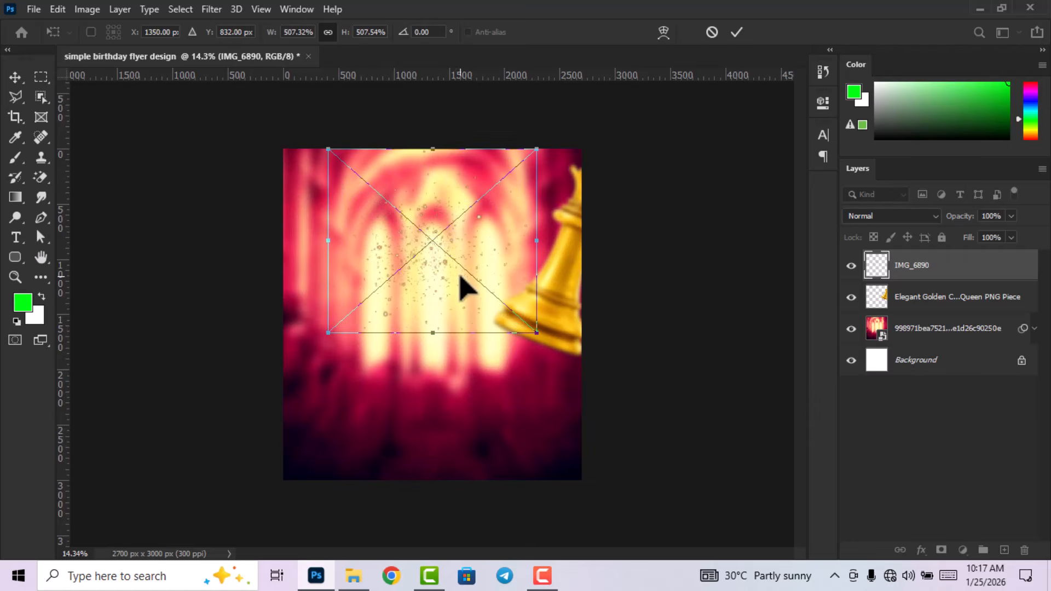
mouse_move(433, 333)
mouse_down()
mouse_move(426, 493)
mouse_move(435, 313)
mouse_up()
scroll(432, 312, down, 4)
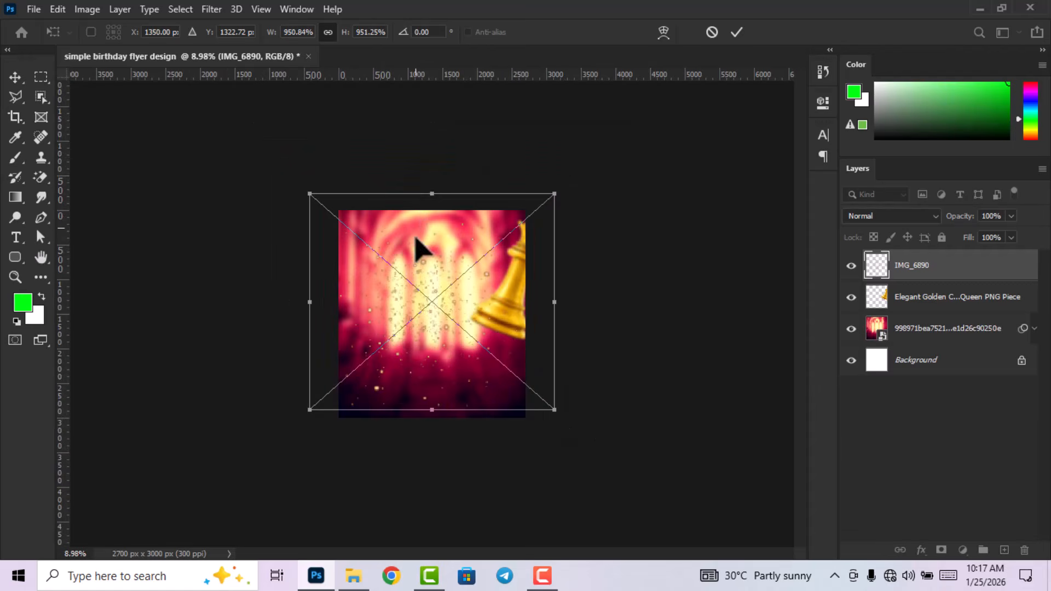
drag(433, 192, 434, 164)
scroll(426, 356, up, 2)
drag(434, 325, 433, 325)
click(737, 32)
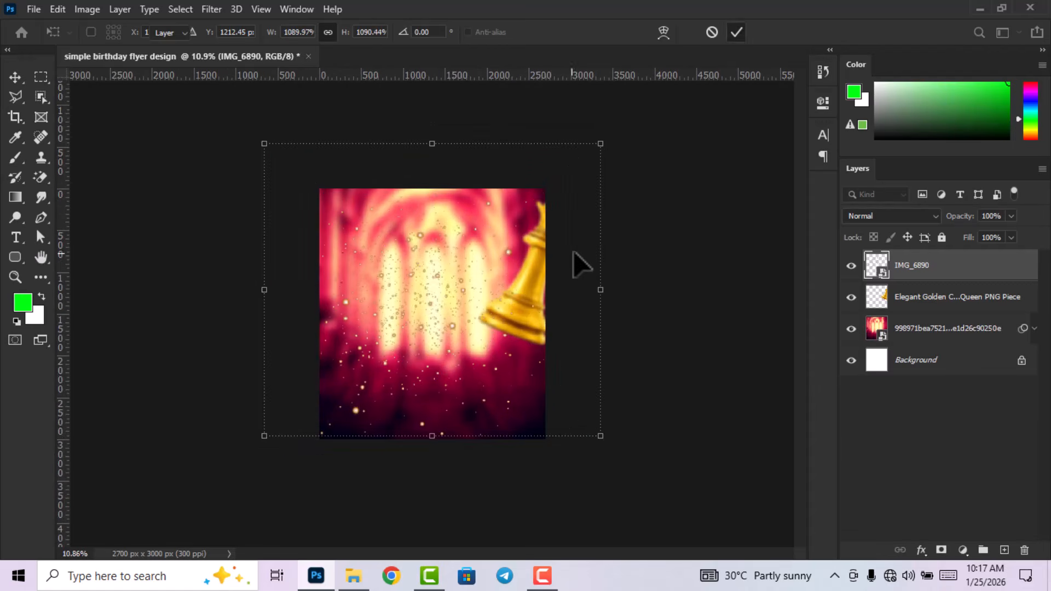
- Set the blend mode of the IMG_6890 particle layer to Pin Light and deselect it
scroll(572, 265, up, 1)
click(868, 225)
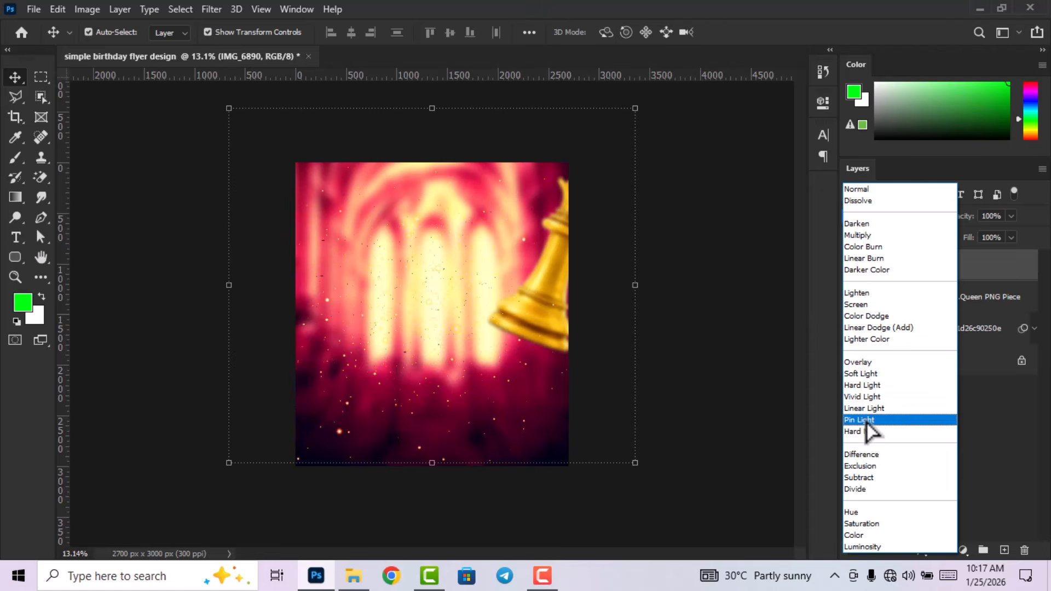
click(866, 420)
click(664, 347)
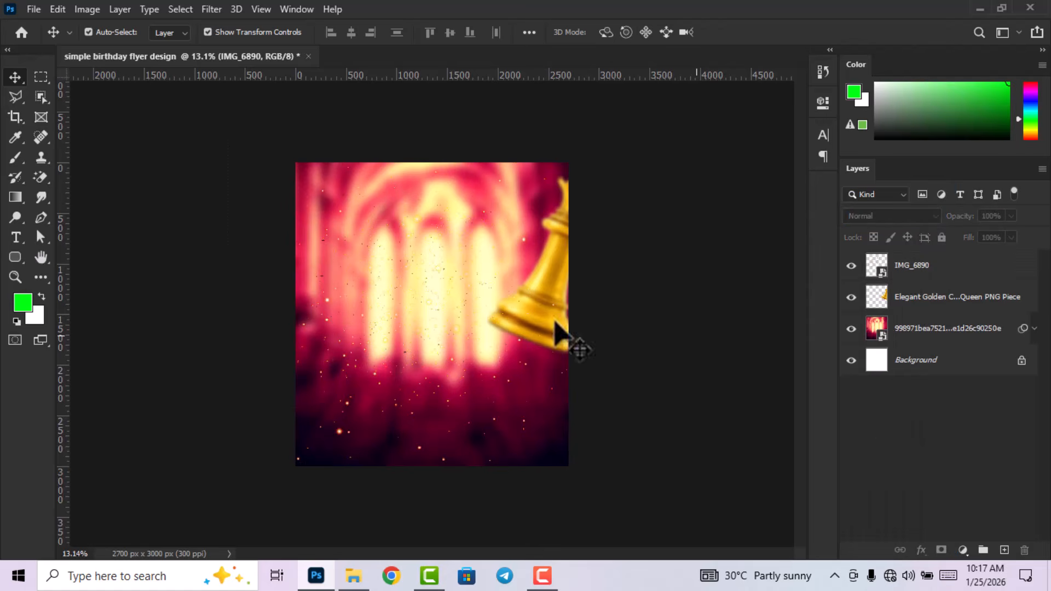
- Shift the IMG_6890 particles slightly upward on the canvas and deselect the layer
scroll(446, 312, up, 1)
drag(438, 256, 442, 251)
click(761, 279)
scroll(569, 302, up, 1)
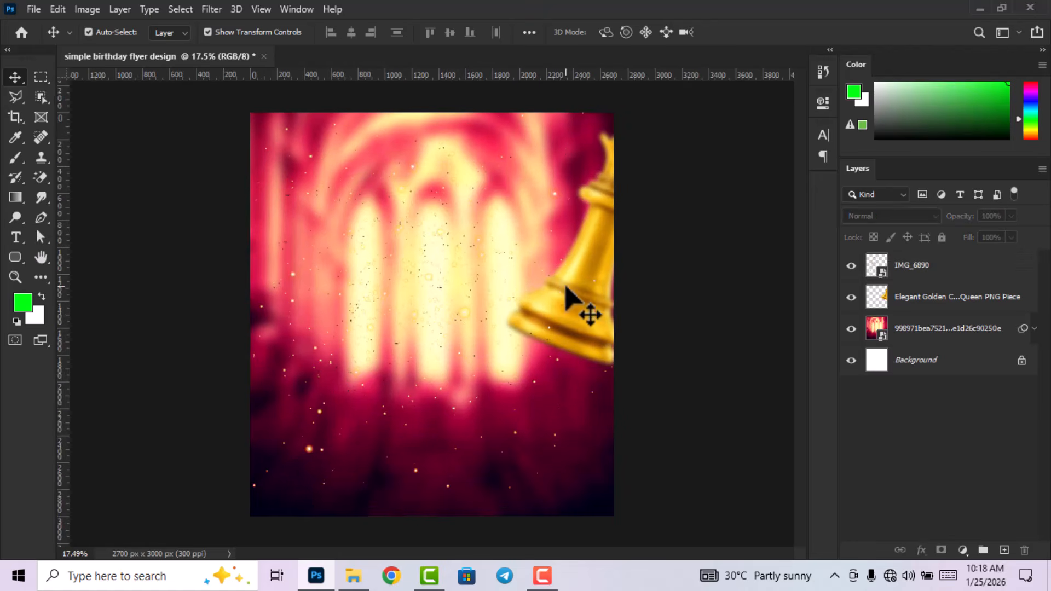
- Place the close-up portrait of the woman with the yellow earring on the flyer and rasterize its layer
click(353, 584)
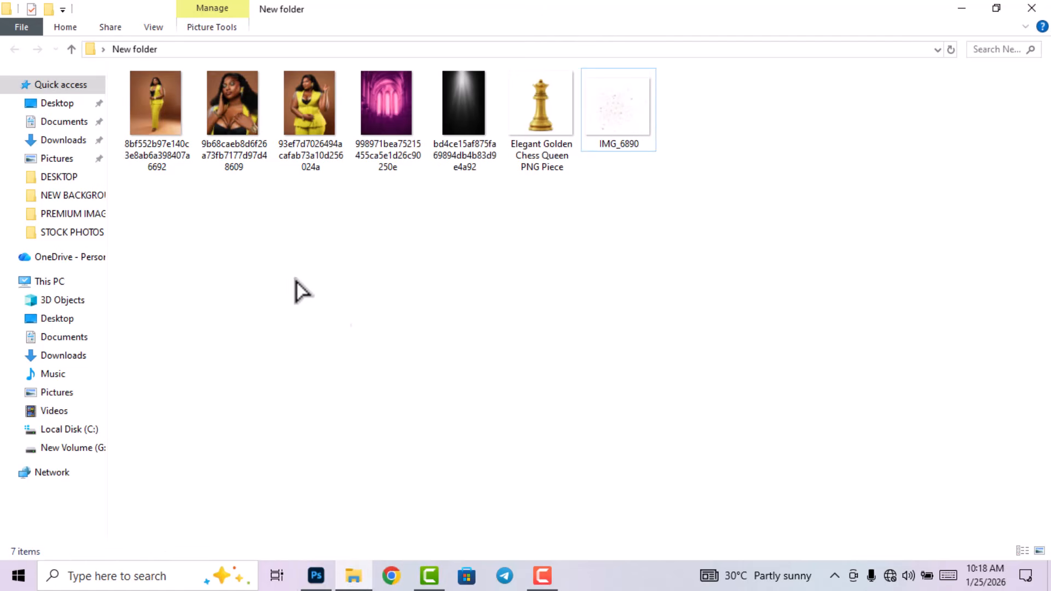
click(237, 98)
drag(237, 99, 414, 327)
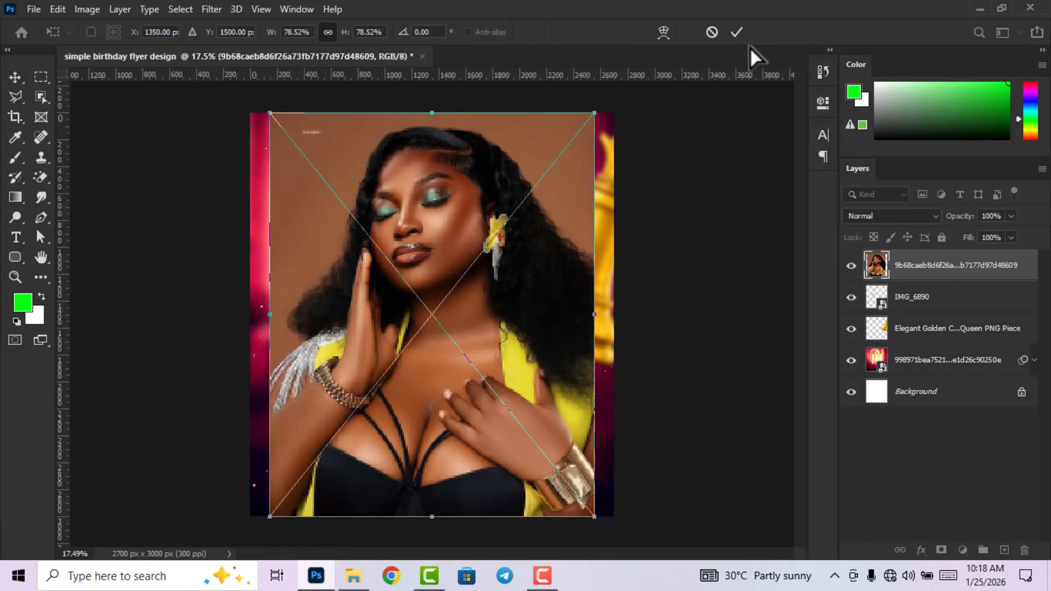
click(737, 31)
right_click(903, 272)
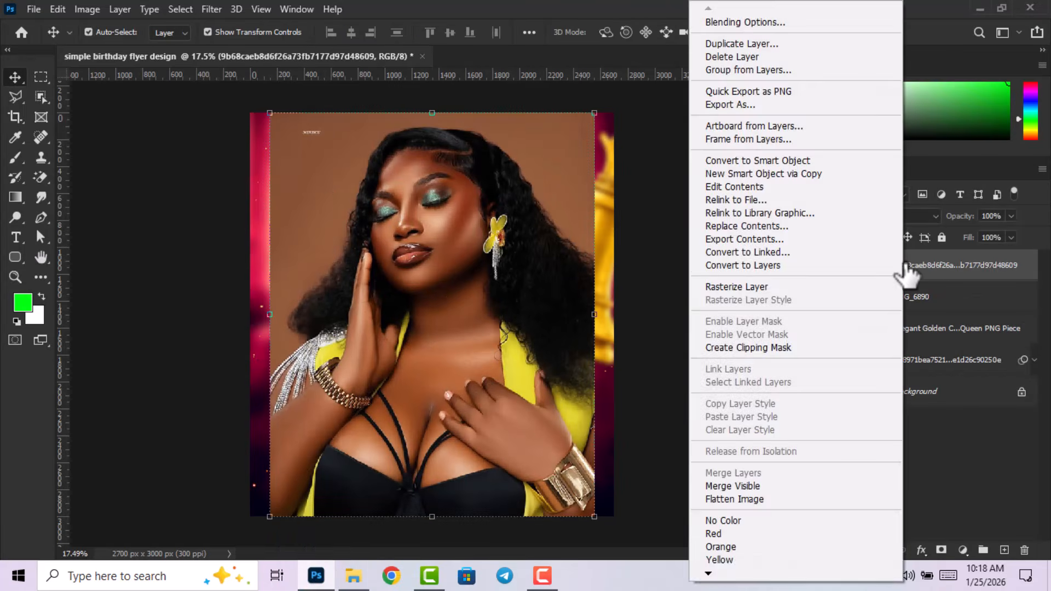
click(747, 287)
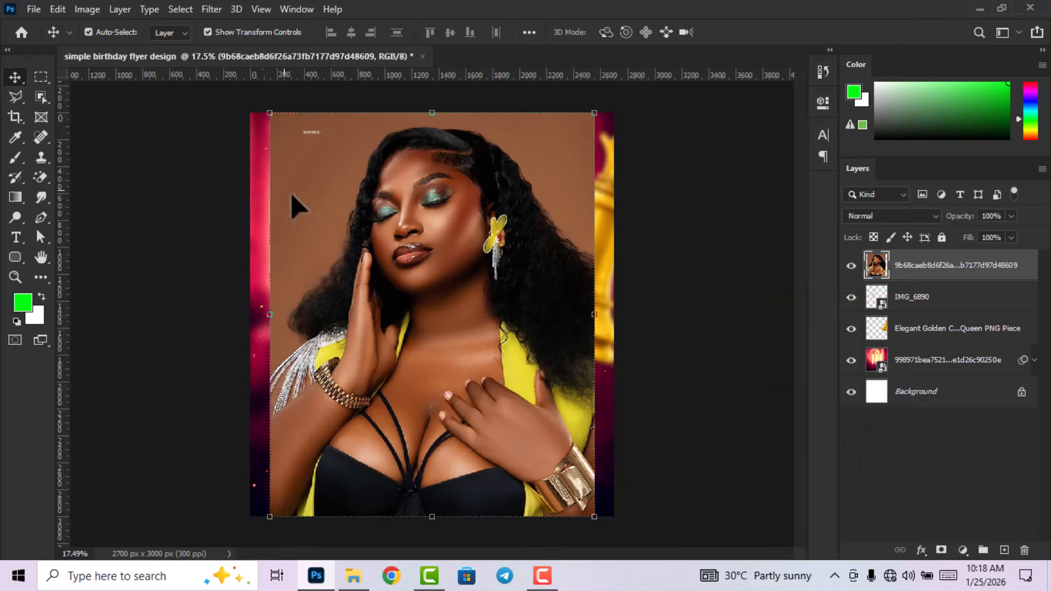
- Select the woman in the portrait with Select Subject and hide the brown backdrop with a layer mask
click(180, 9)
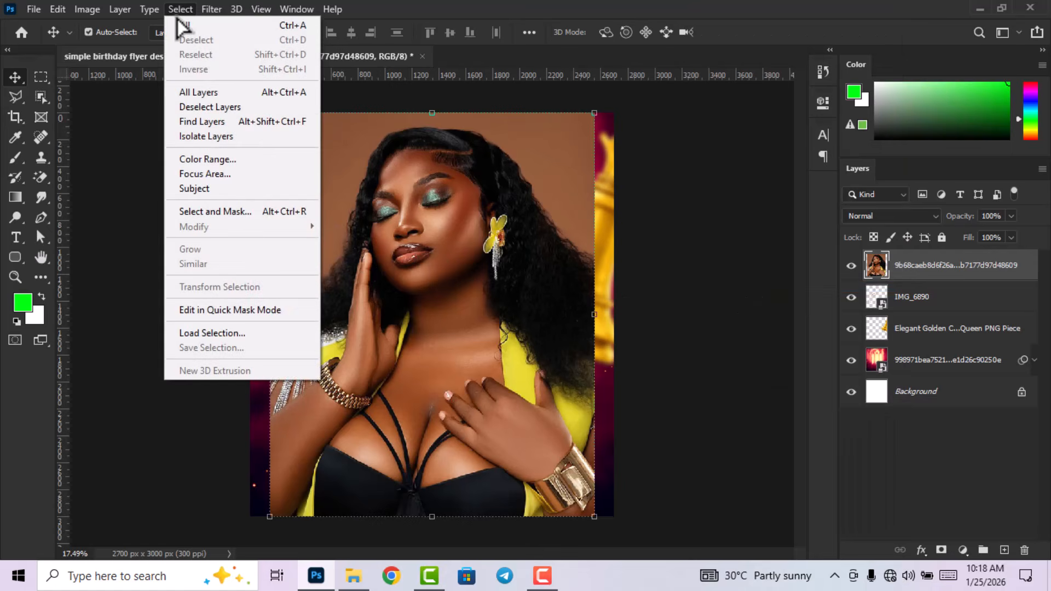
click(218, 188)
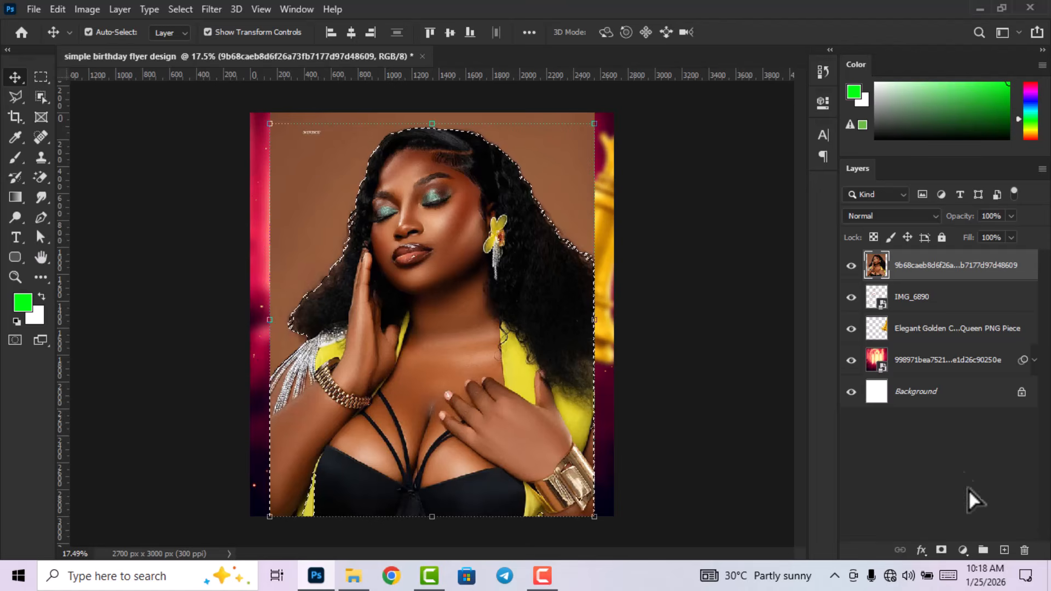
click(941, 550)
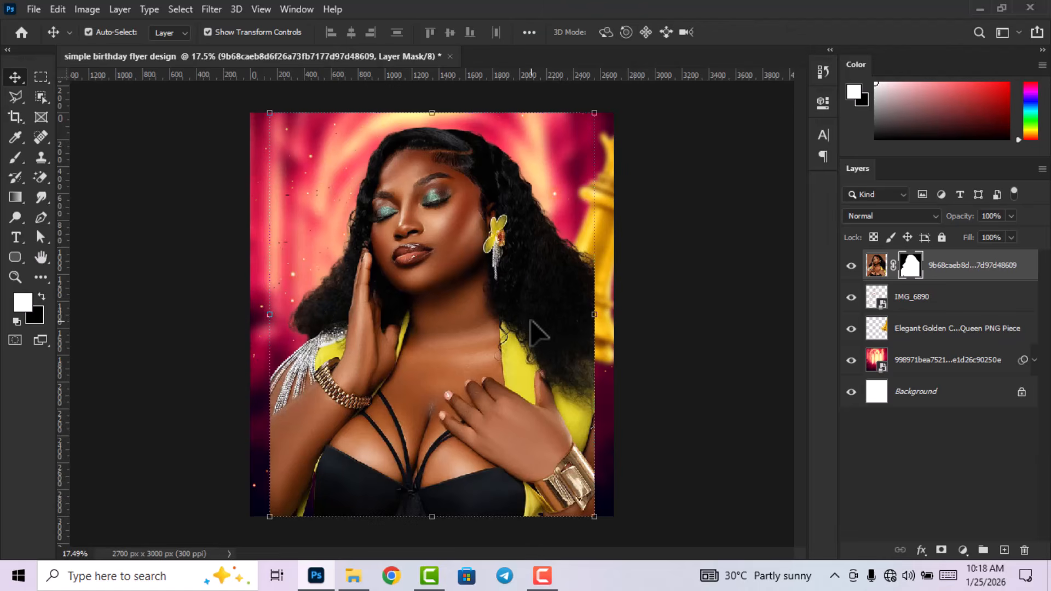
scroll(539, 331, down, 1)
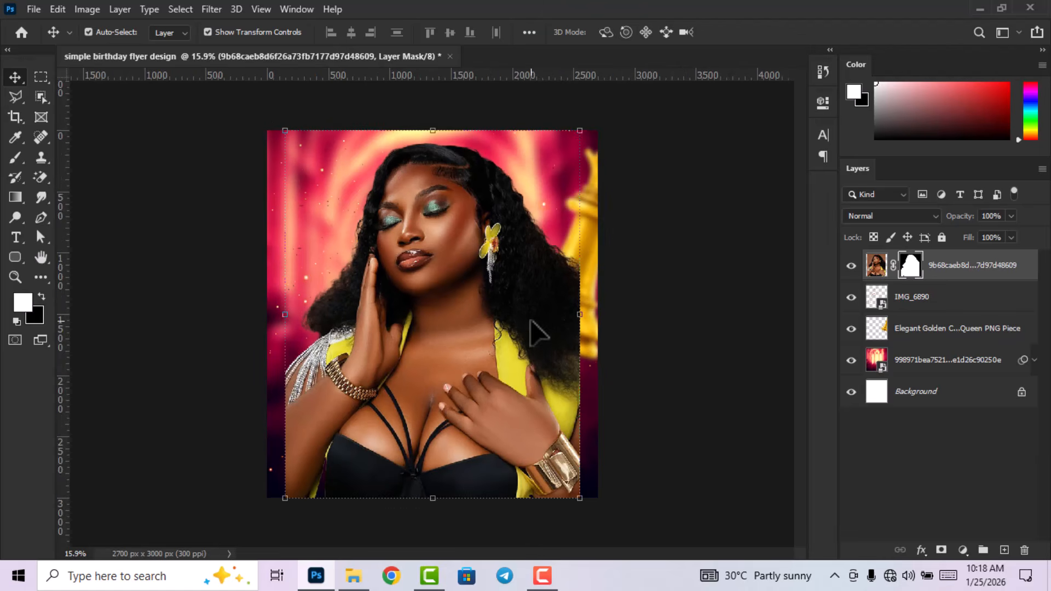
click(646, 307)
scroll(544, 335, down, 1)
scroll(535, 339, up, 1)
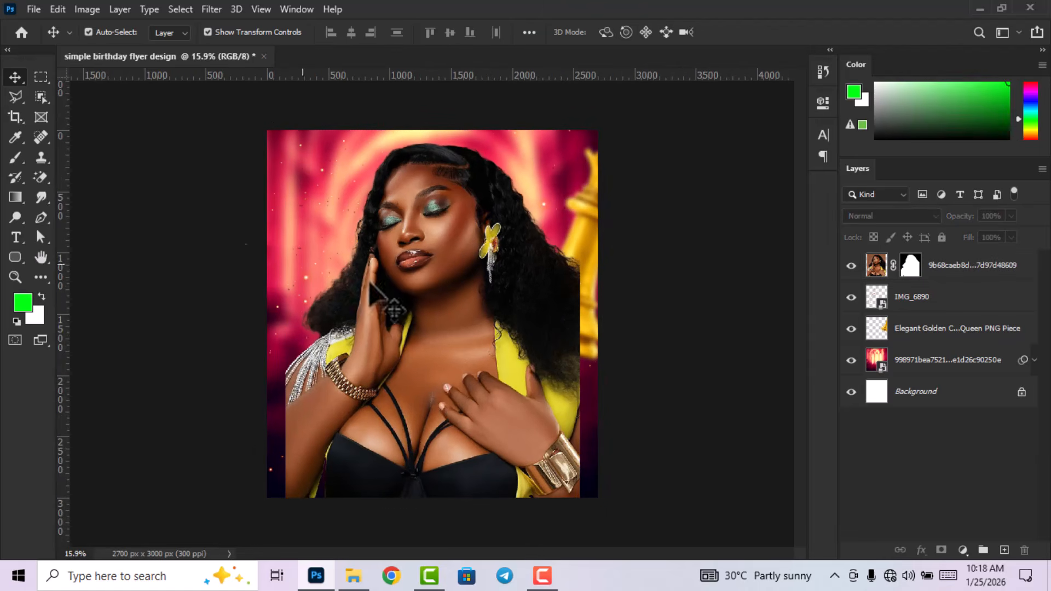
- Activate the Eraser tool and convert the masked portrait layer to a smart object
mouse_move(47, 181)
mouse_down()
mouse_move(65, 191)
mouse_move(85, 184)
mouse_up()
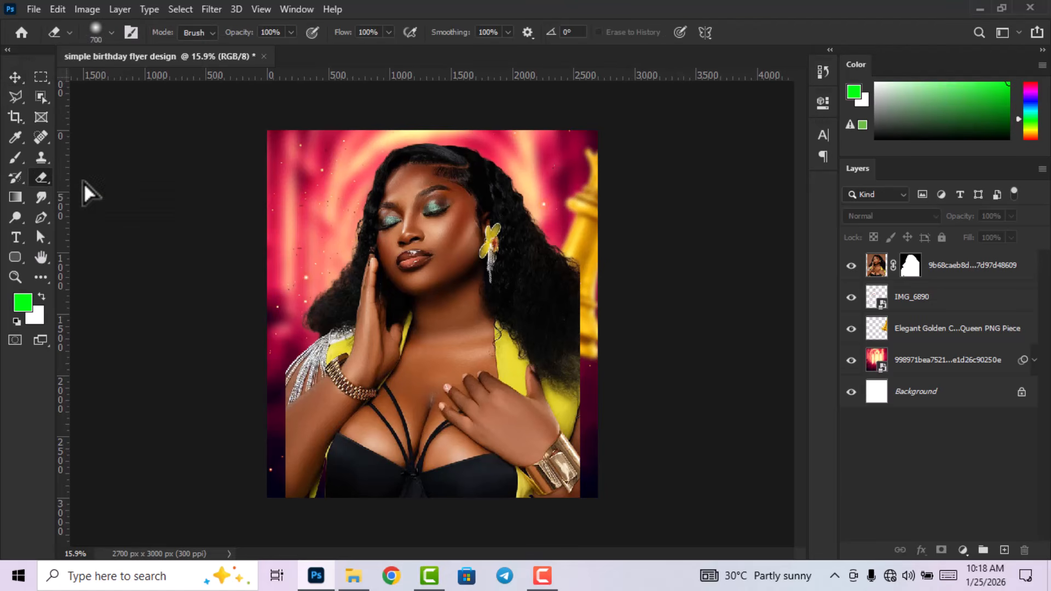
right_click(938, 267)
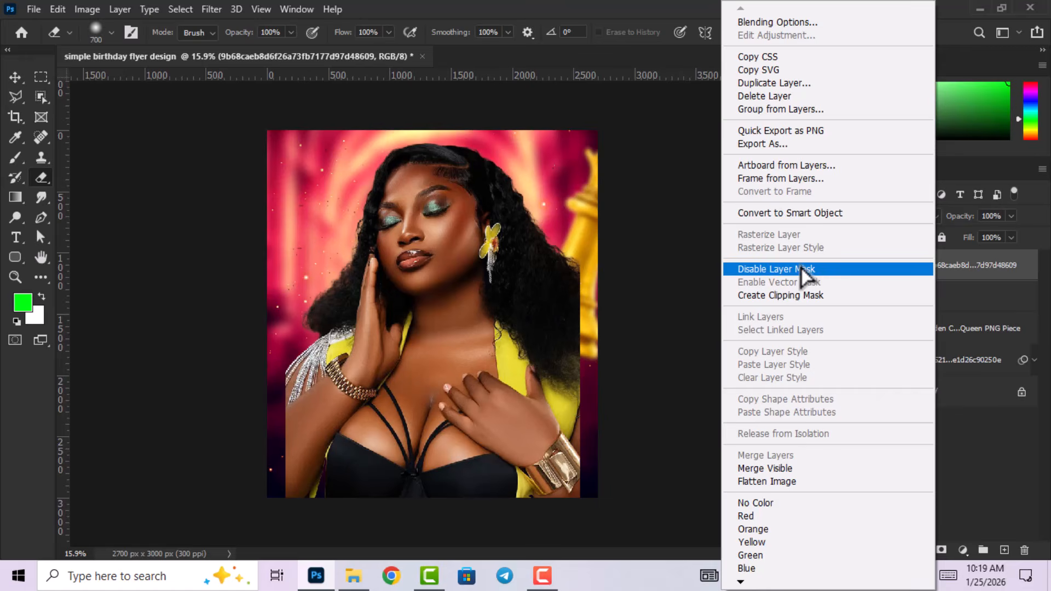
click(803, 214)
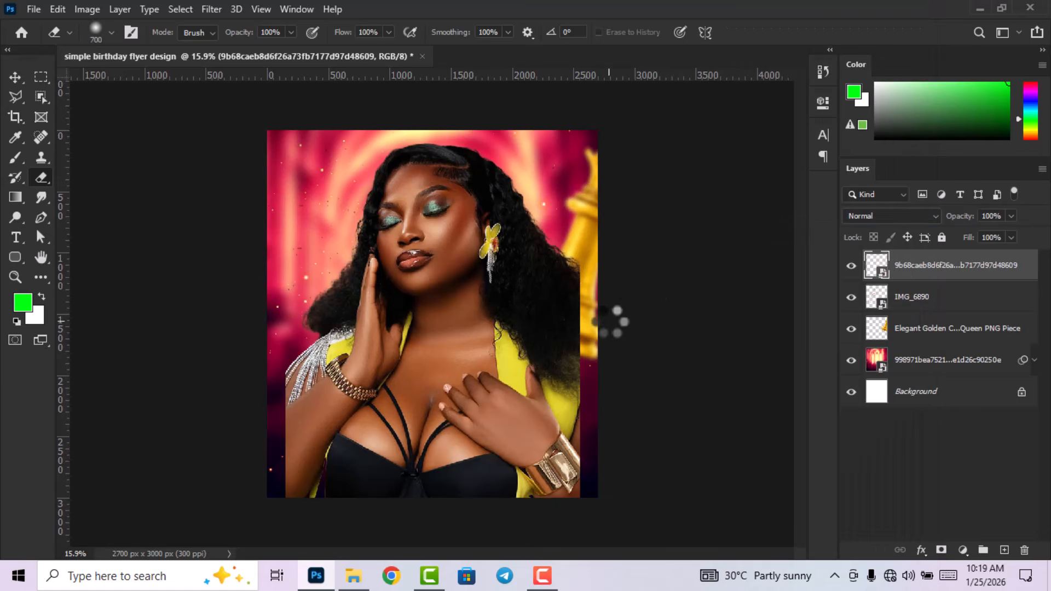
- Rasterize the close-up portrait layer and softly erase its lower and side edges so they fade into the background
right_click(956, 279)
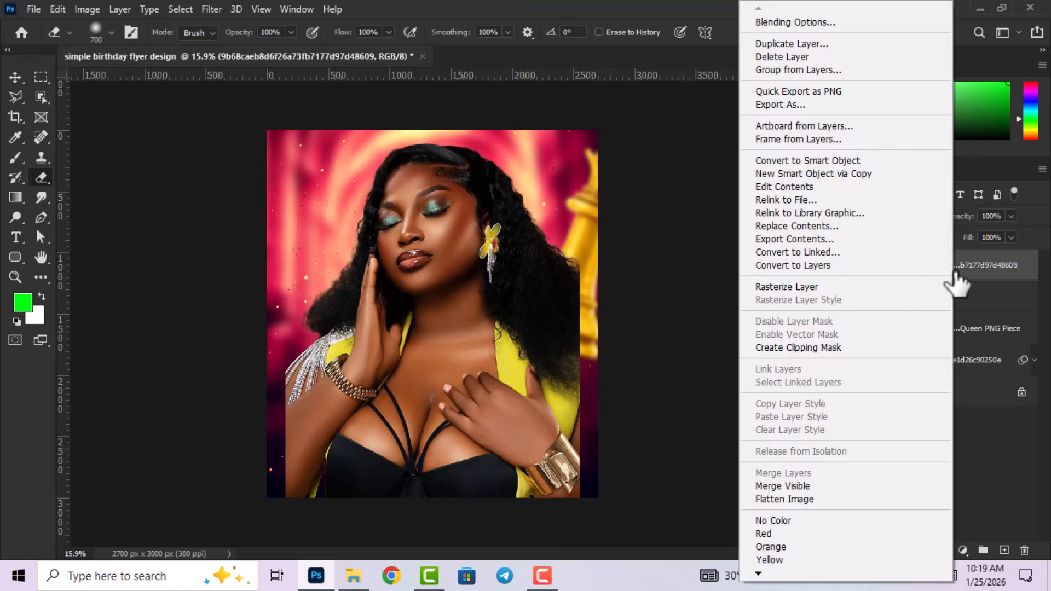
click(787, 287)
scroll(521, 277, down, 1)
mouse_move(523, 463)
mouse_down()
mouse_move(284, 457)
mouse_move(498, 464)
mouse_move(320, 466)
mouse_move(357, 464)
mouse_move(328, 462)
mouse_move(320, 389)
mouse_move(312, 434)
mouse_move(292, 357)
mouse_move(304, 470)
mouse_move(486, 472)
mouse_move(571, 454)
mouse_move(563, 425)
mouse_move(580, 334)
mouse_move(571, 267)
mouse_move(573, 351)
mouse_move(577, 254)
mouse_move(572, 295)
mouse_move(566, 276)
mouse_move(579, 373)
mouse_move(575, 448)
mouse_move(380, 453)
mouse_move(433, 458)
mouse_move(435, 450)
mouse_move(327, 449)
mouse_move(533, 461)
mouse_move(406, 449)
mouse_move(593, 439)
mouse_move(586, 412)
mouse_move(579, 434)
mouse_move(381, 457)
mouse_move(447, 453)
mouse_move(306, 447)
mouse_move(446, 458)
mouse_up()
- Scale the close-up portrait to 91.77% and reposition it over the cathedral background
click(15, 77)
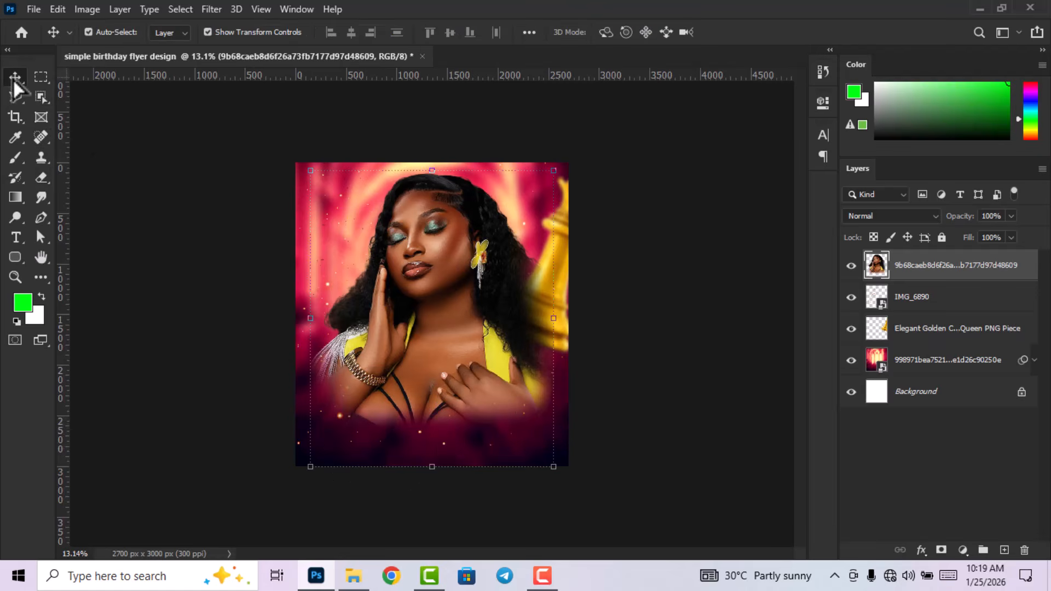
drag(554, 464, 535, 443)
click(763, 34)
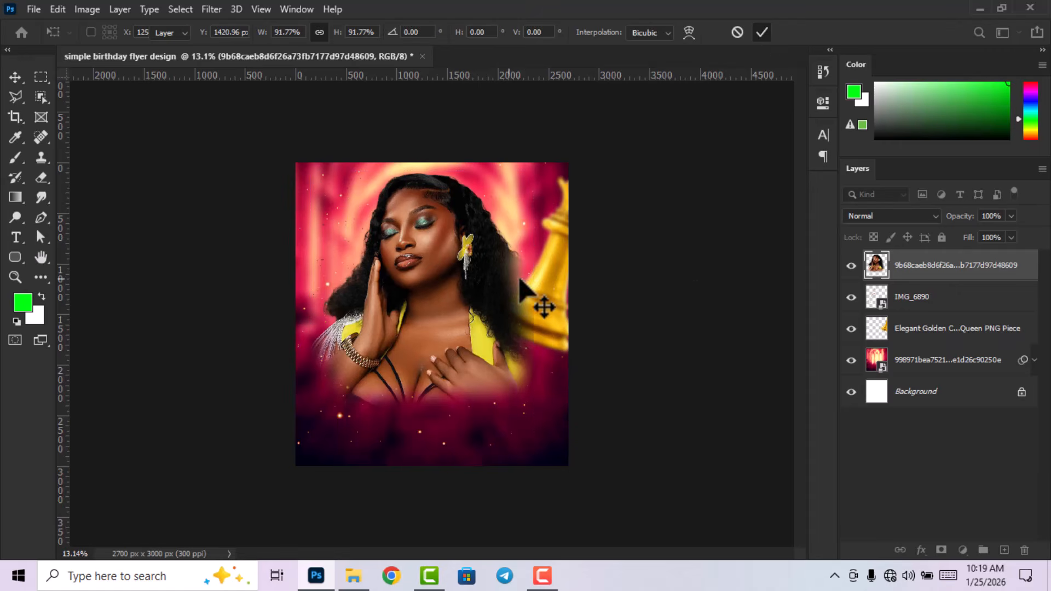
drag(454, 273, 435, 258)
click(711, 216)
- Scale the close-up portrait slightly further, to 98.54%, and nudge it on the canvas
scroll(430, 236, up, 2)
drag(554, 480, 551, 474)
click(765, 37)
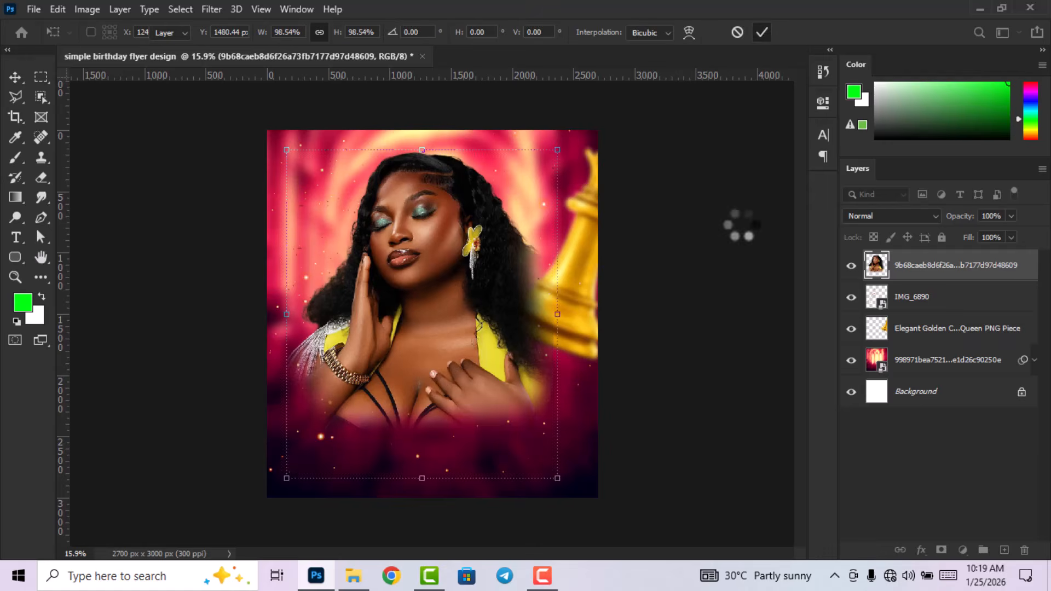
drag(442, 317, 443, 320)
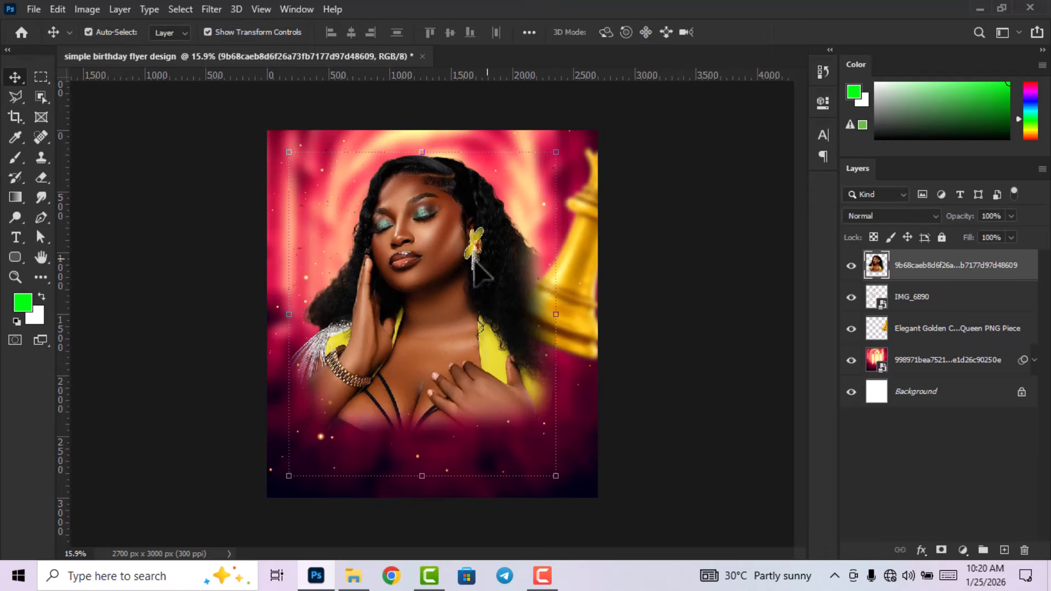
- Convert the close-up portrait layer to a smart object and open it in the Camera Raw Filter
right_click(918, 266)
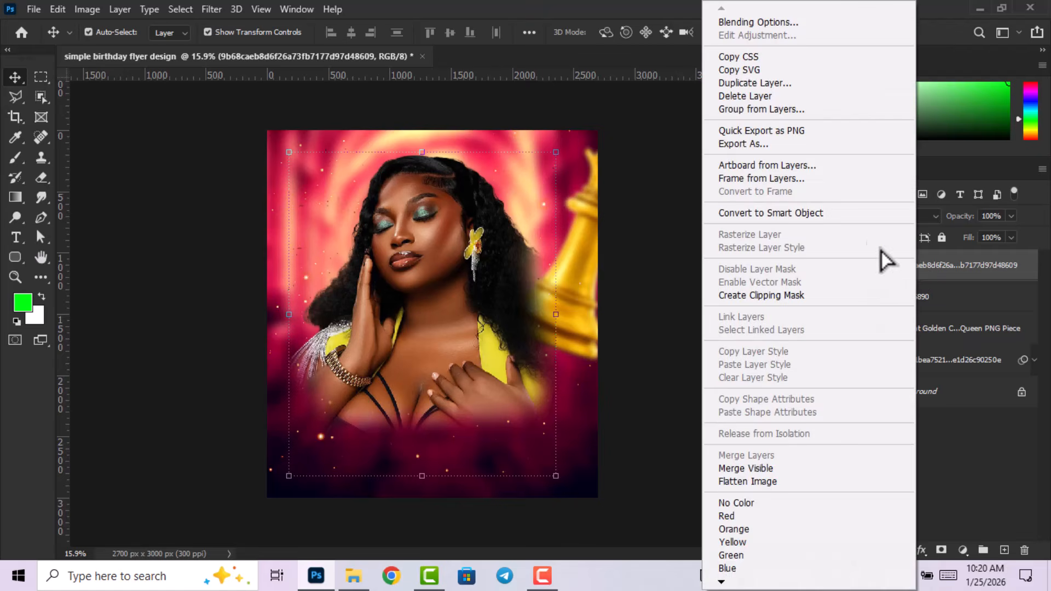
click(799, 215)
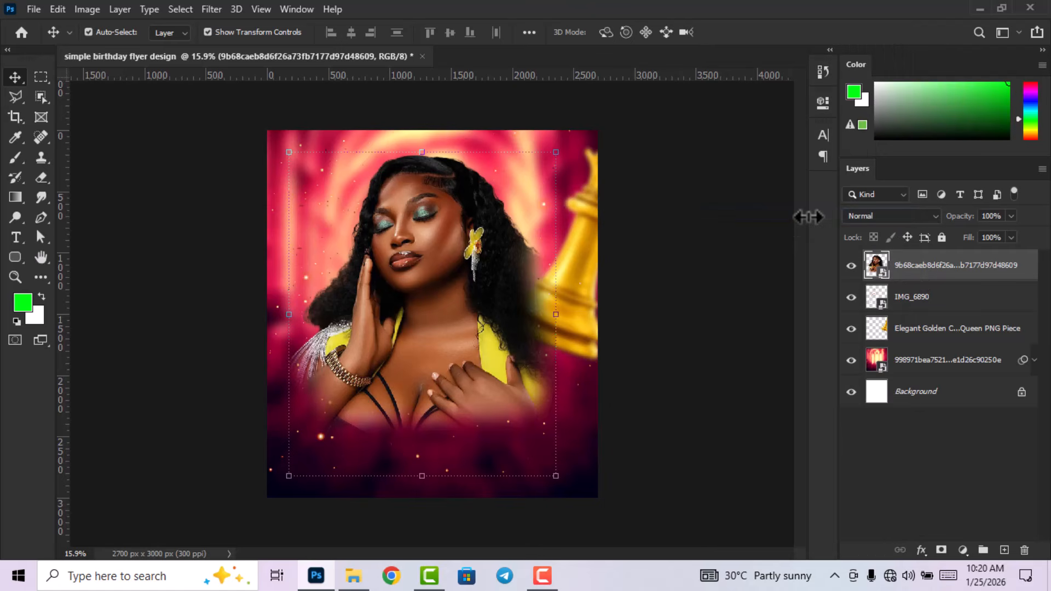
click(211, 11)
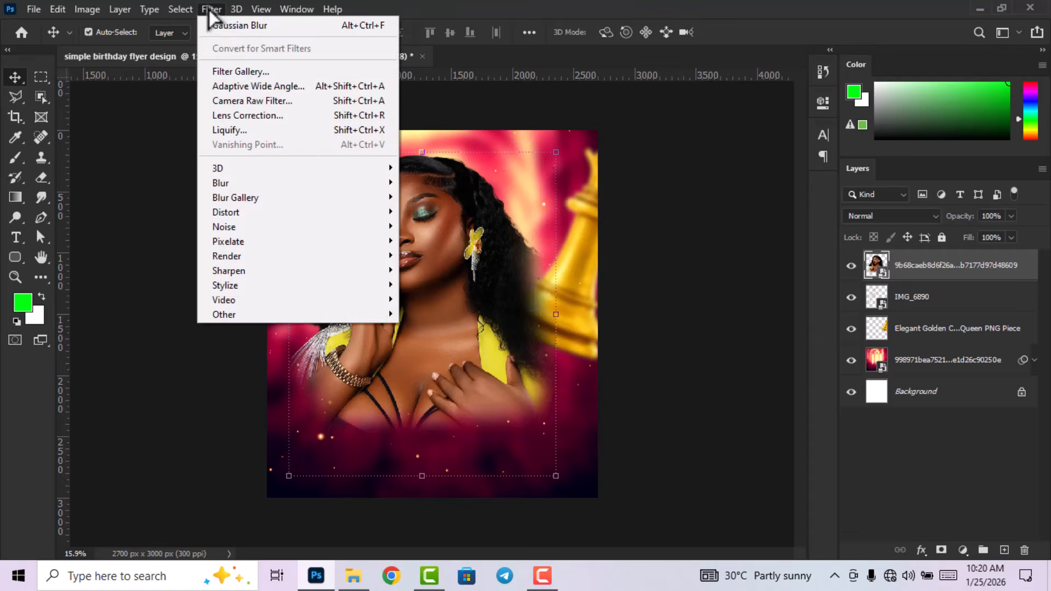
click(252, 102)
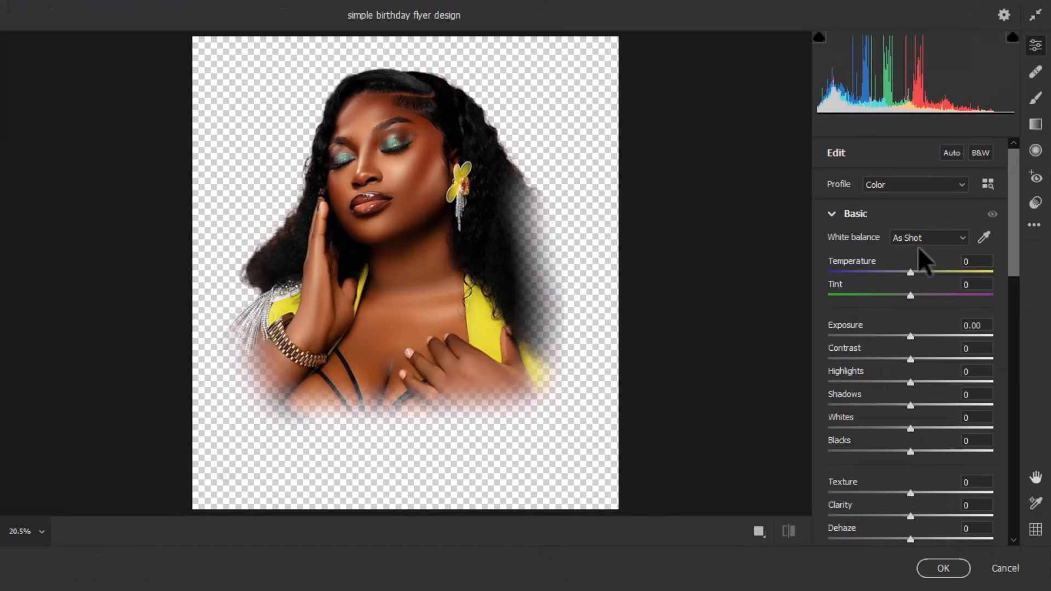
- Set the portrait's Saturation to +15 in Camera Raw
scroll(918, 247, down, 1)
scroll(914, 357, down, 2)
scroll(914, 357, down, 1)
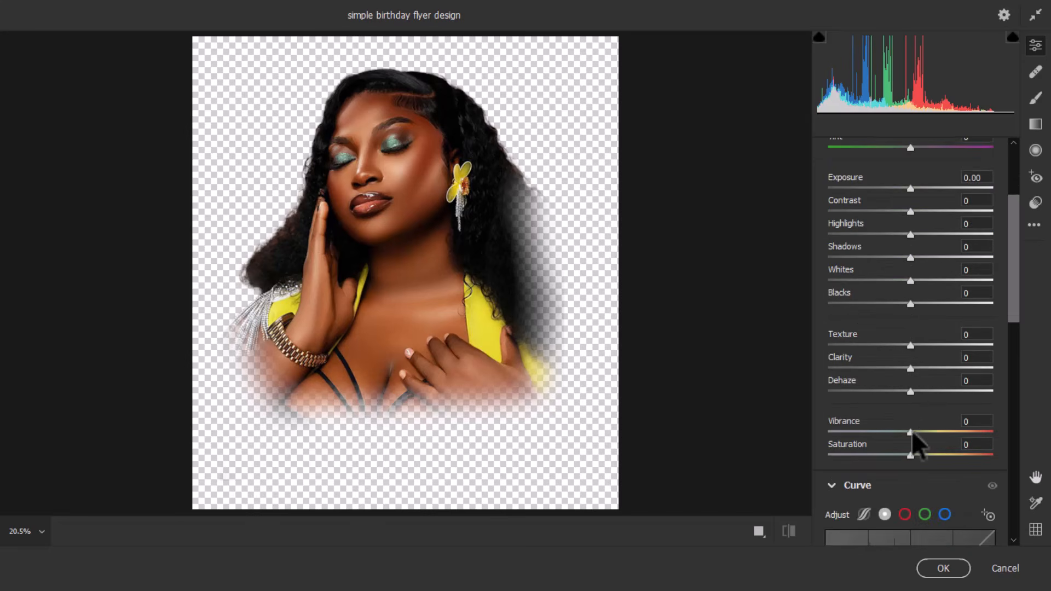
scroll(912, 416, up, 4)
scroll(876, 230, down, 6)
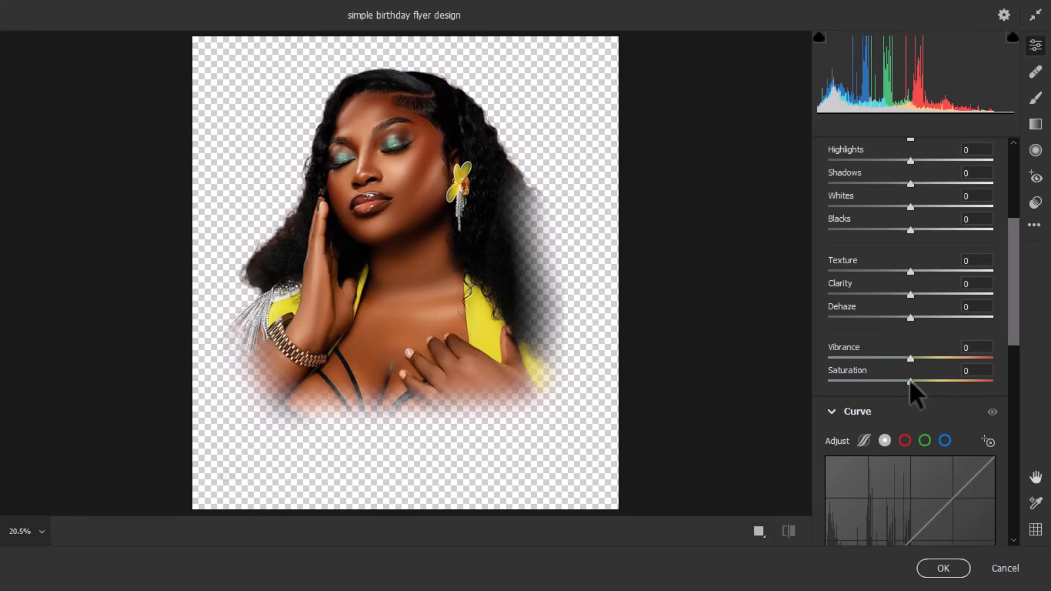
drag(909, 379, 922, 382)
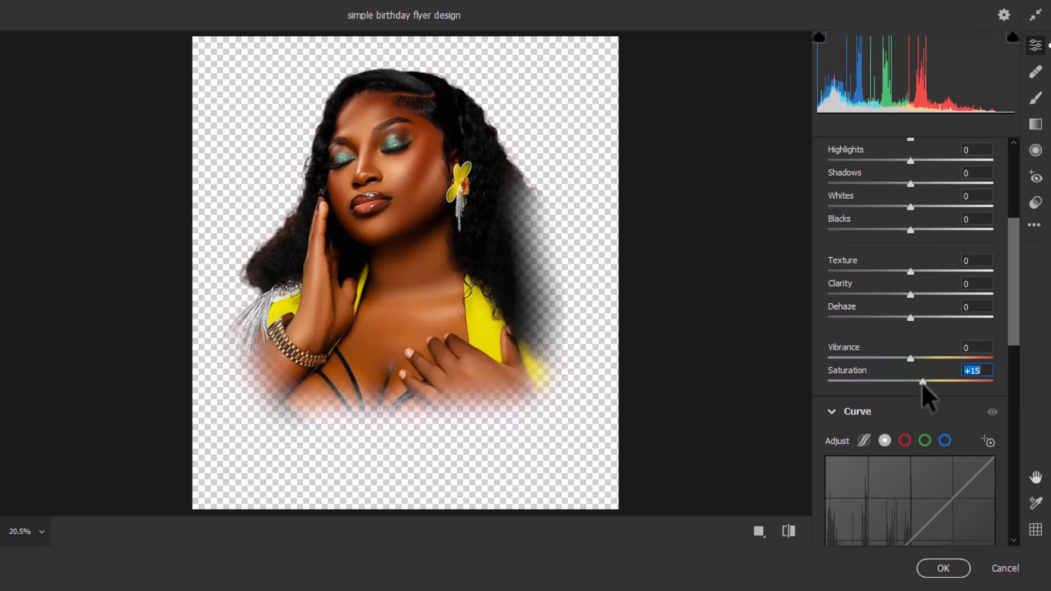
- Adjust the portrait's tone with Contrast +27, Exposure +0.40, Shadows -6 and Highlights +5
scroll(922, 383, up, 5)
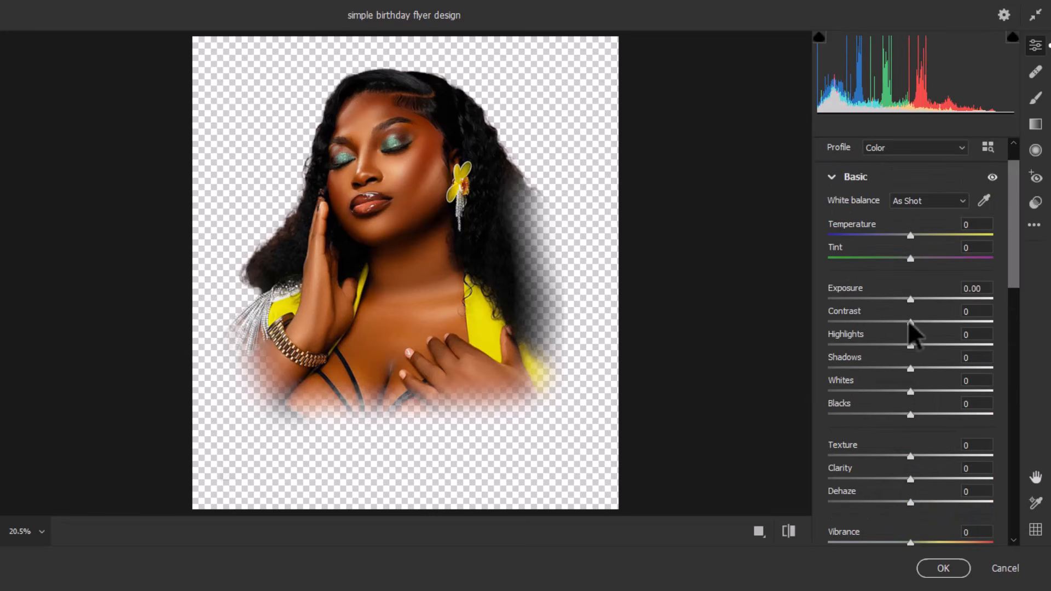
drag(912, 322, 931, 333)
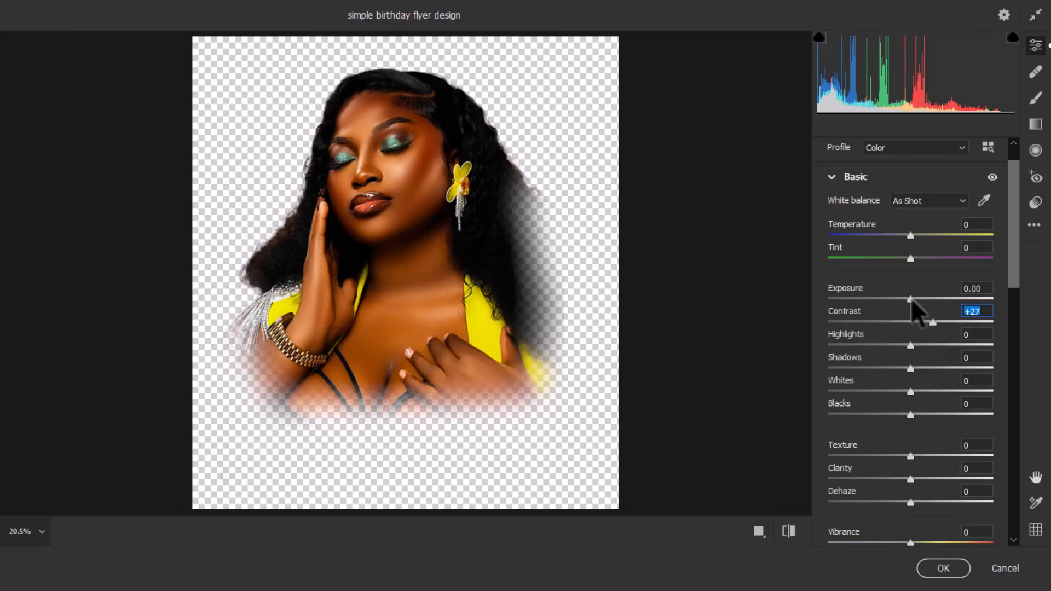
drag(911, 301, 918, 300)
scroll(924, 333, down, 1)
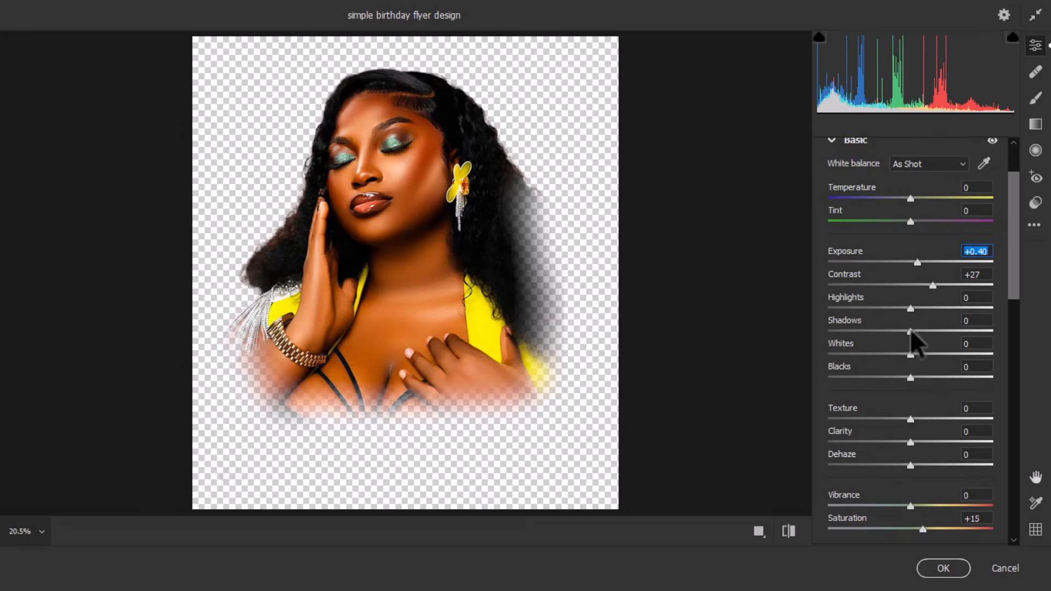
mouse_move(906, 332)
mouse_down()
mouse_move(928, 330)
mouse_move(890, 333)
mouse_move(906, 332)
mouse_up()
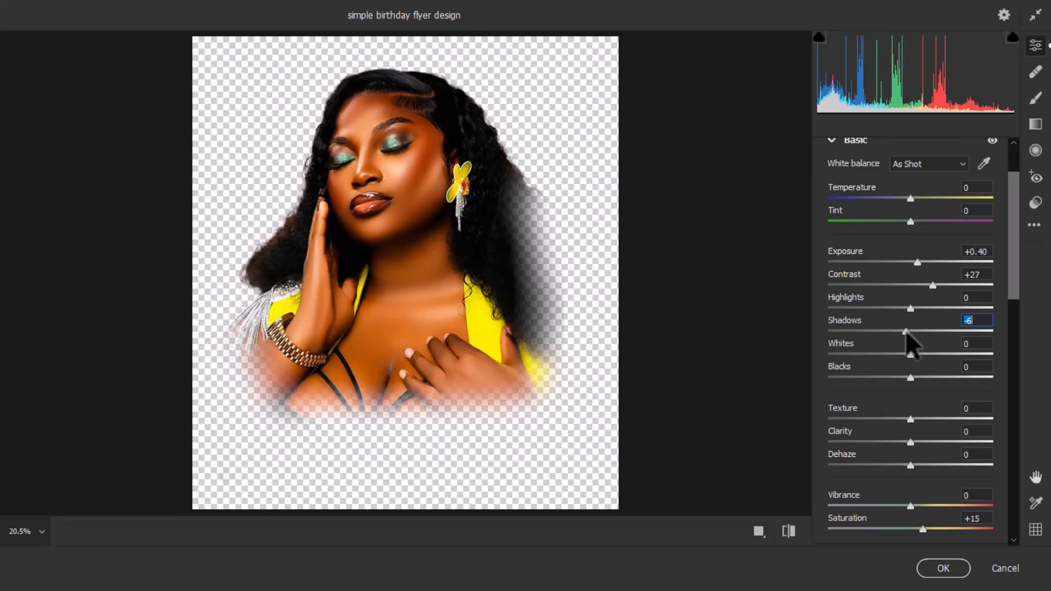
mouse_move(911, 306)
mouse_down()
mouse_move(902, 308)
mouse_move(915, 308)
mouse_up()
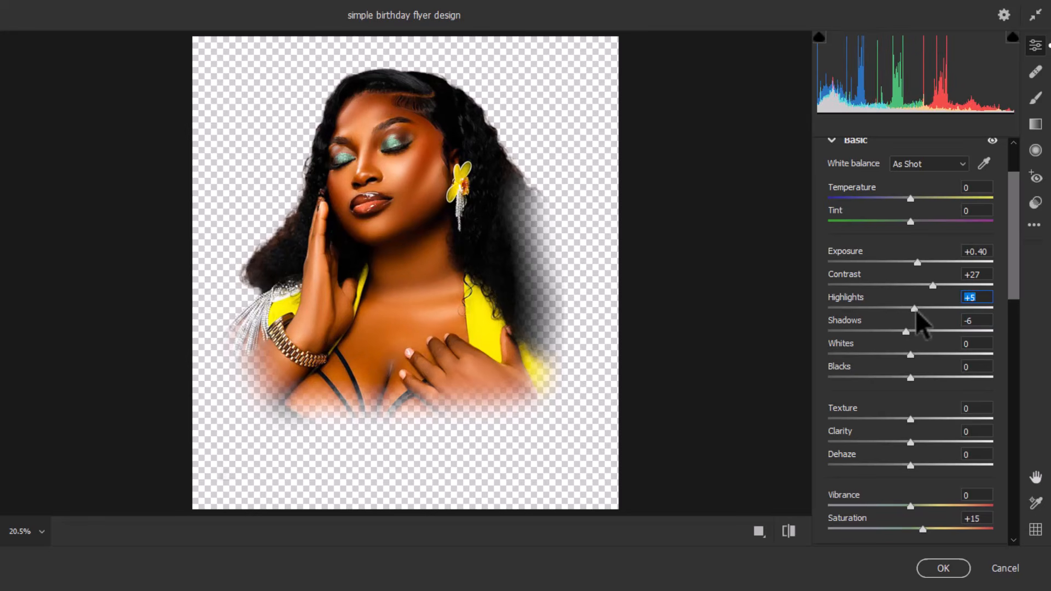
- Shape the point curve with a shadow point at input 65, output 56 and a highlight point, and apply the Camera Raw edits
scroll(919, 332, down, 5)
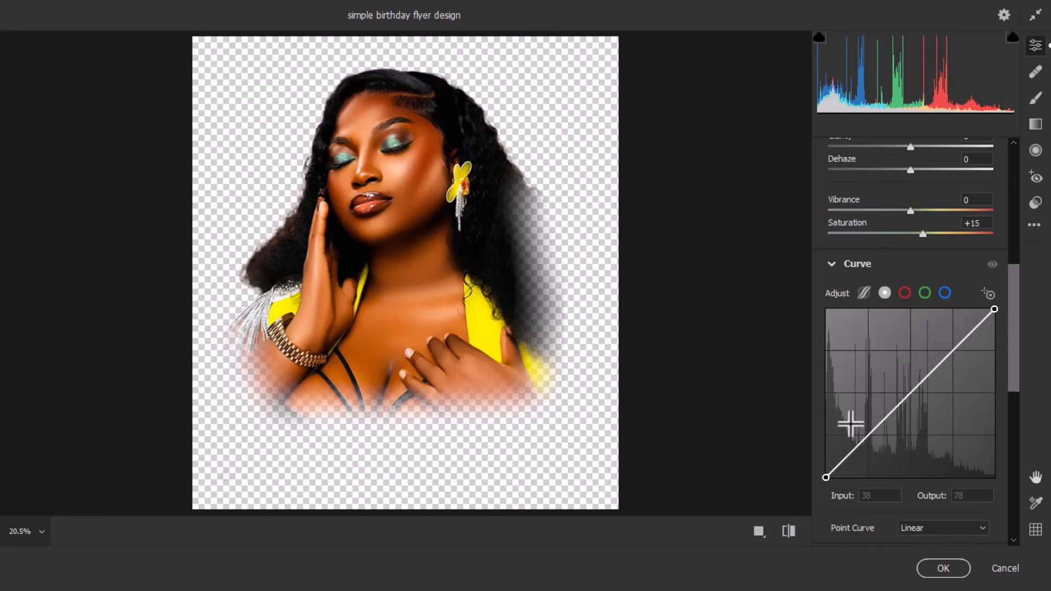
scroll(854, 435, down, 2)
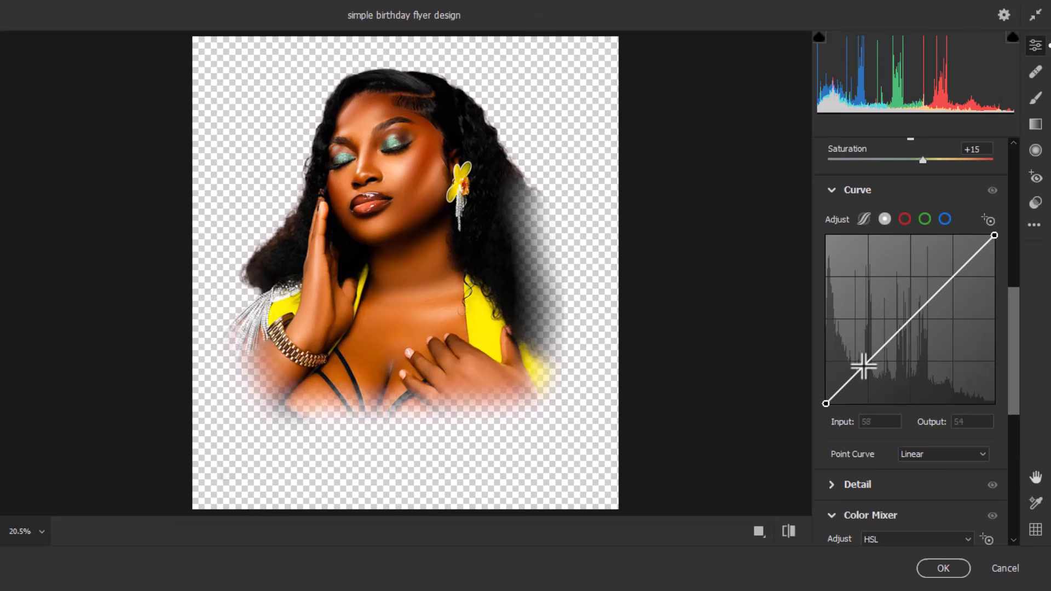
drag(864, 368, 869, 366)
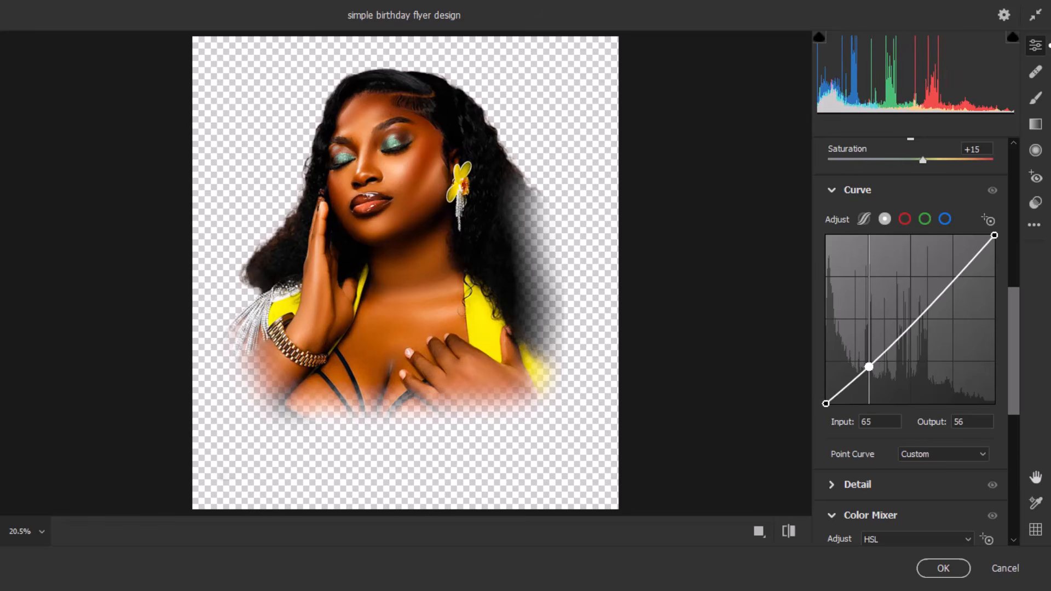
drag(960, 274, 954, 276)
scroll(927, 359, down, 10)
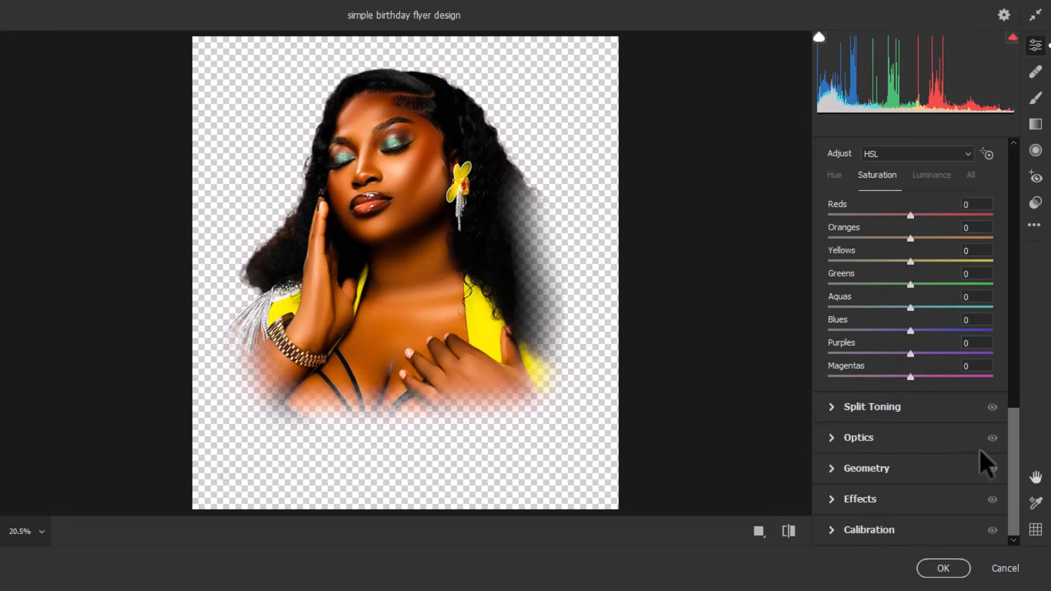
click(943, 568)
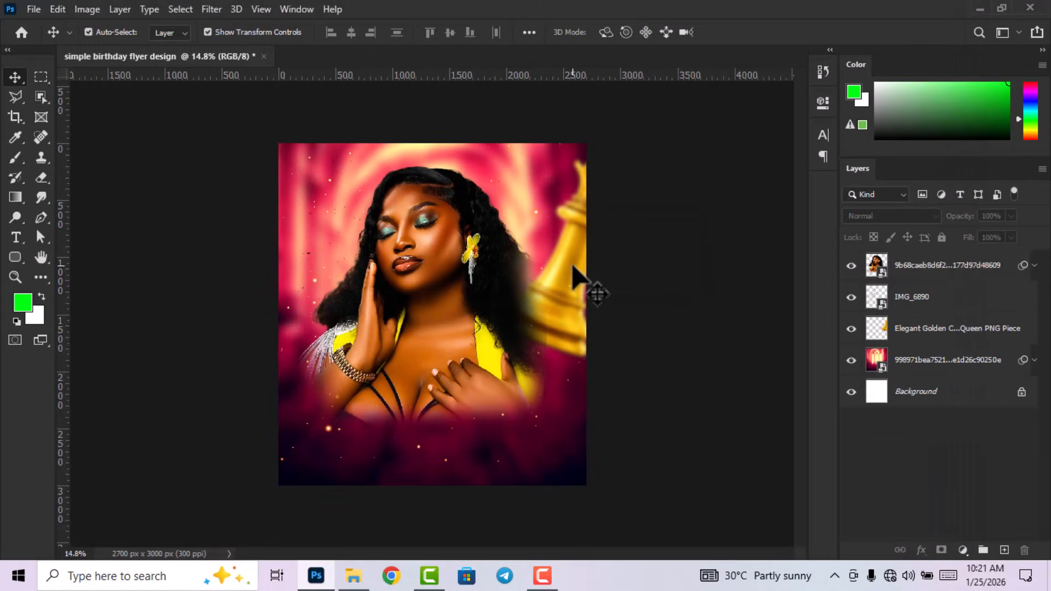
- Duplicate the golden chess queen layer and move the copy to the left side of the flyer
click(574, 268)
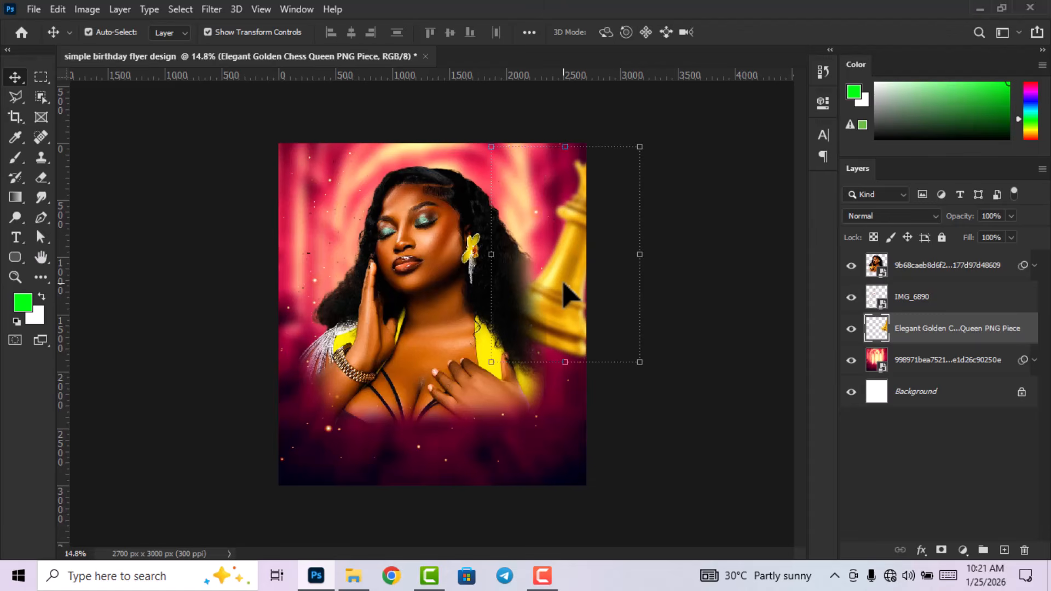
key(ctrl+j)
drag(568, 295, 319, 342)
- Rotate the chess queen copy about -40°, position it at the flyer's lower-left edge and bring its layer above the portrait
drag(306, 404, 387, 378)
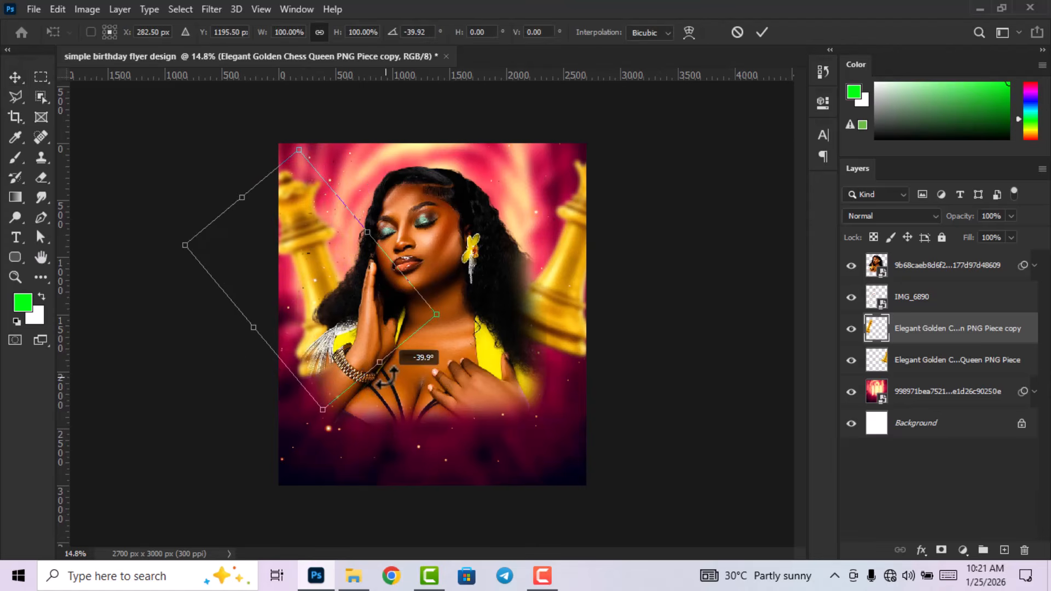
drag(326, 298, 293, 340)
click(762, 32)
drag(948, 337, 932, 257)
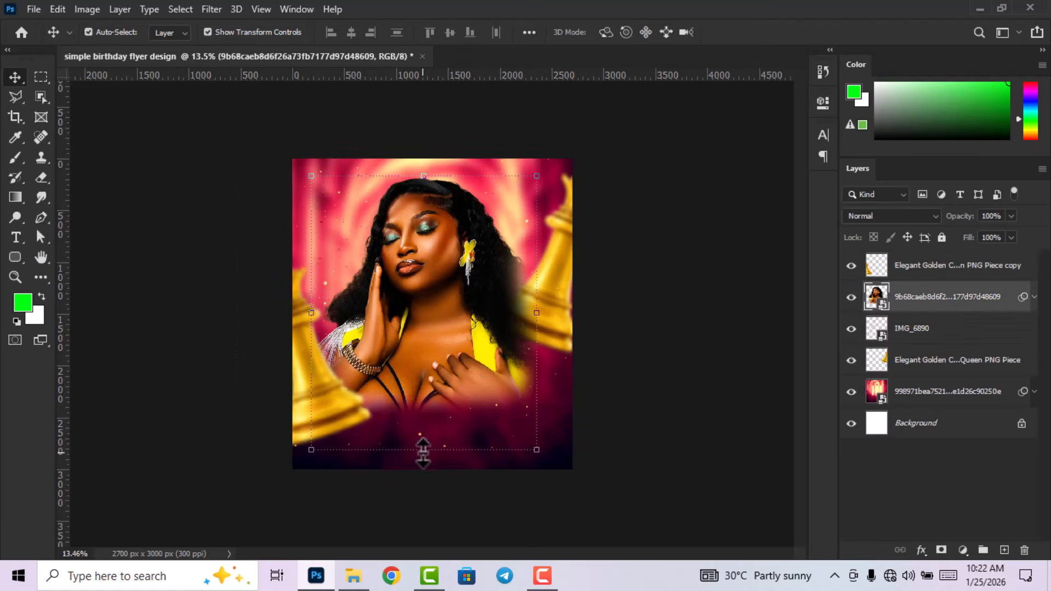
drag(423, 450, 424, 440)
click(737, 32)
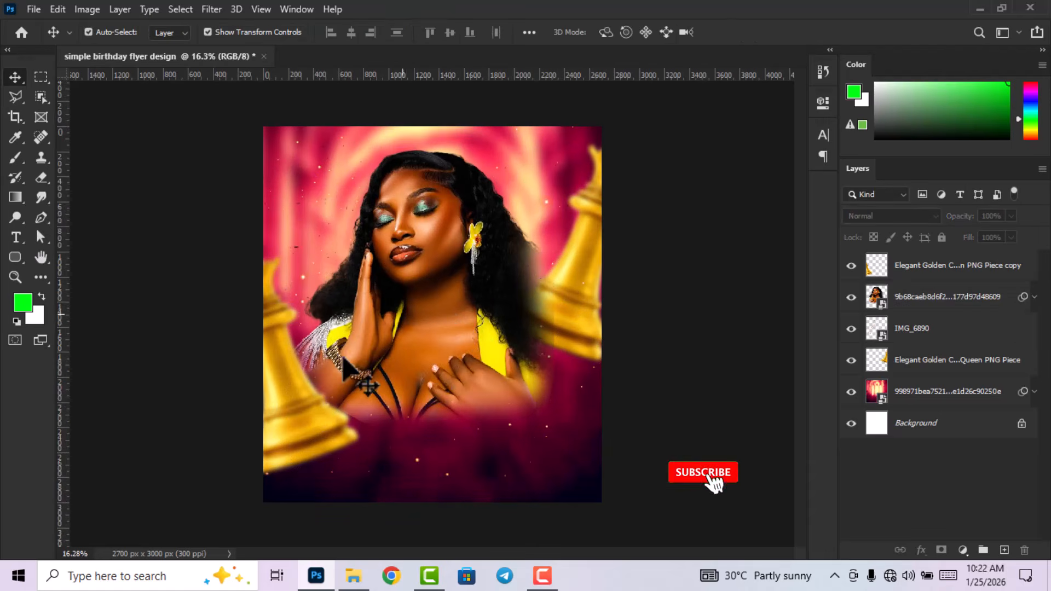
- Rotate the chess queen copy by 8.88° and shift it slightly up and outward at the flyer's left edge
click(293, 387)
key(ctrl+t)
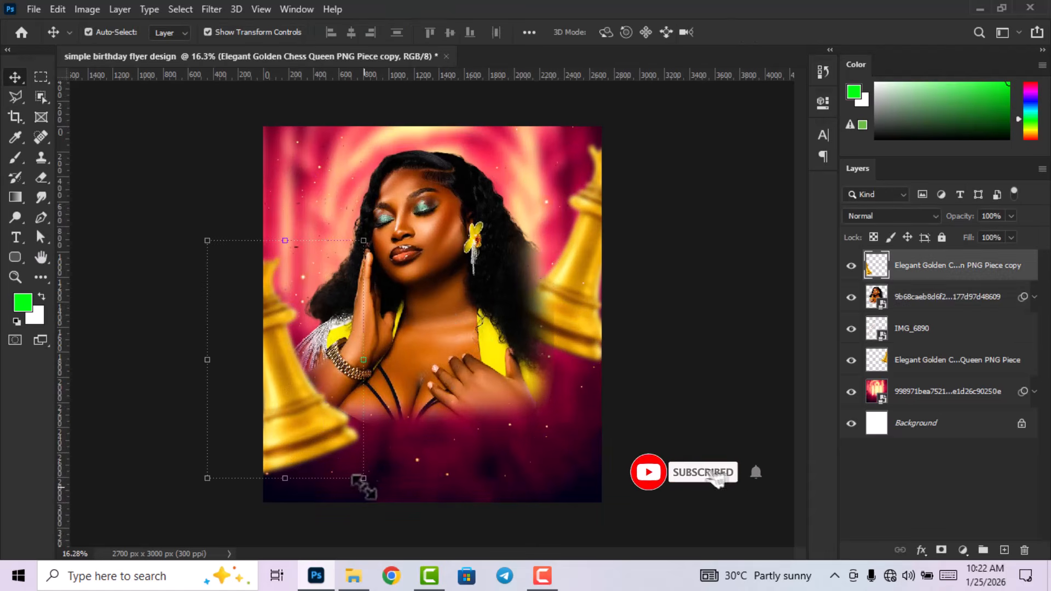
drag(370, 496, 346, 495)
drag(309, 441, 300, 421)
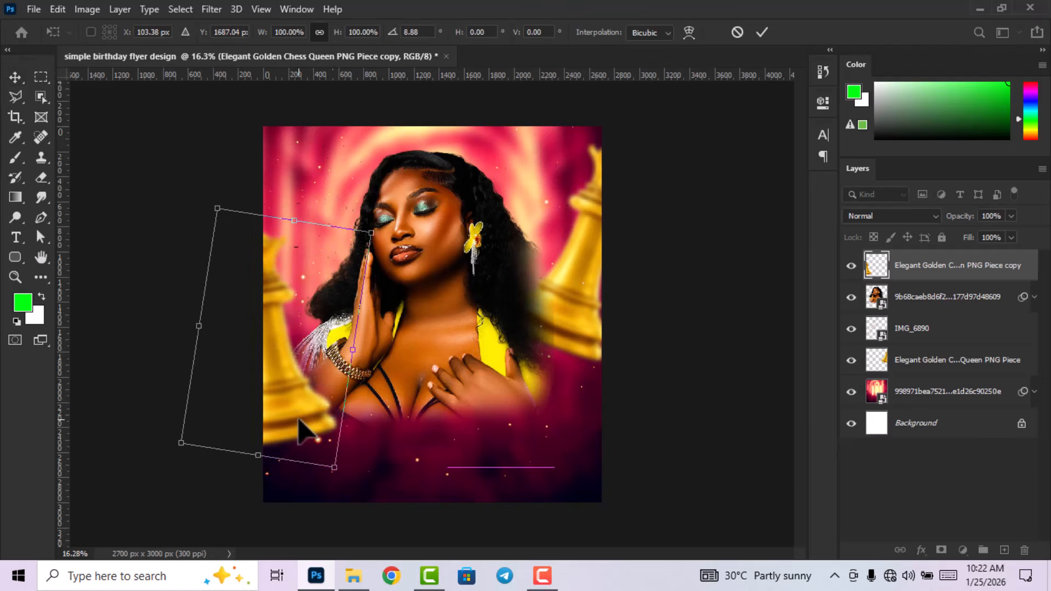
click(761, 34)
click(741, 235)
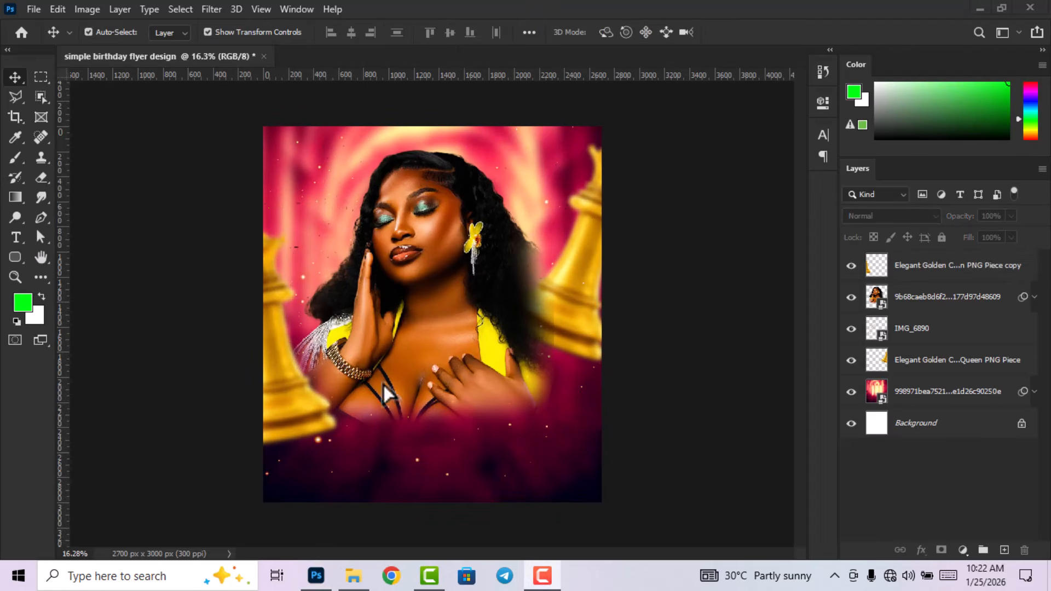
- Place the full-length photo of the woman standing in the yellow suit on the flyer and rasterize its layer
click(353, 576)
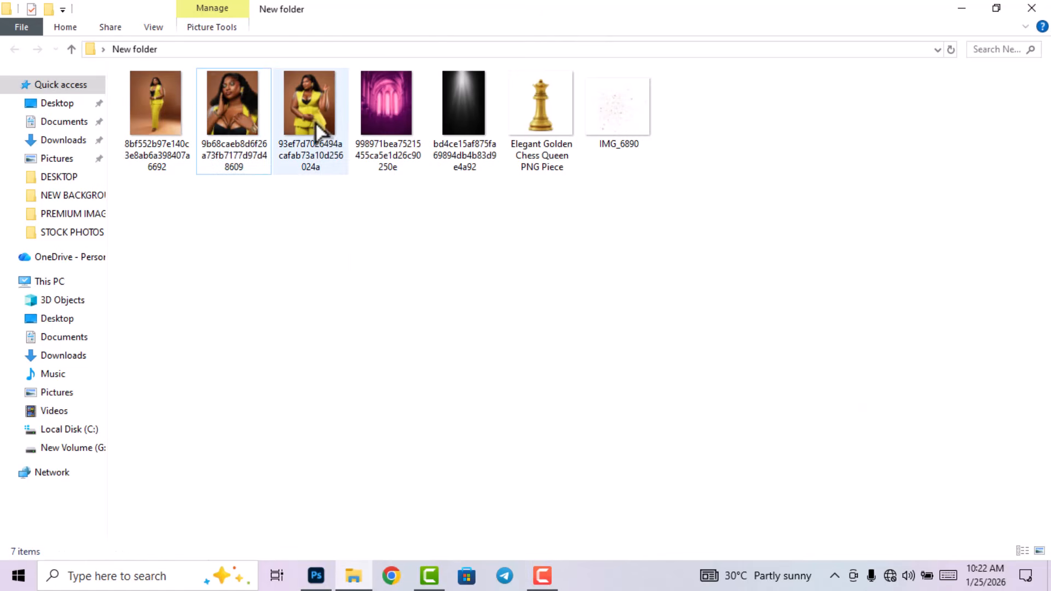
drag(158, 100, 457, 330)
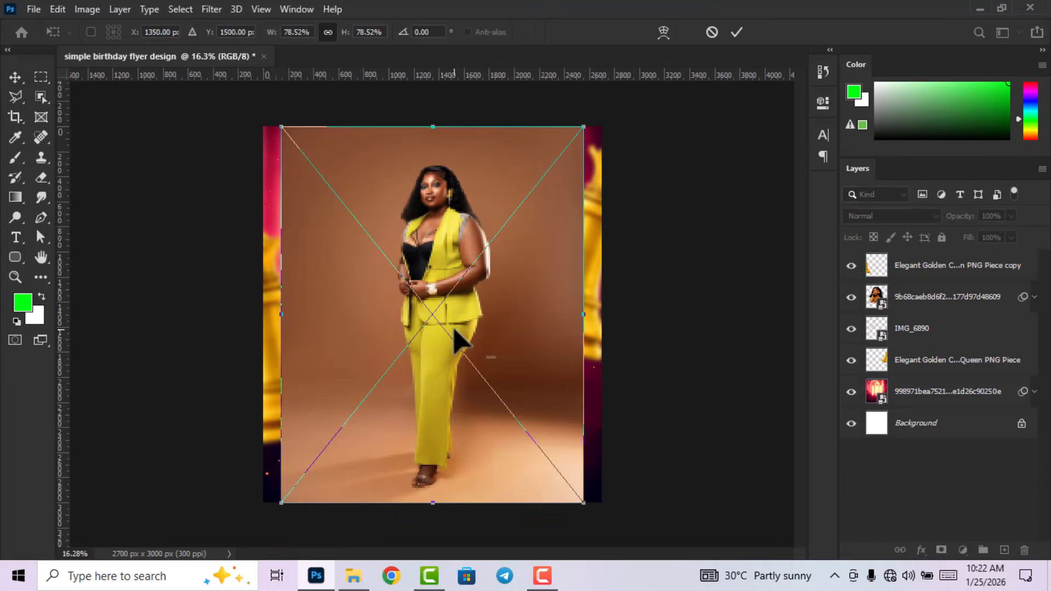
click(737, 34)
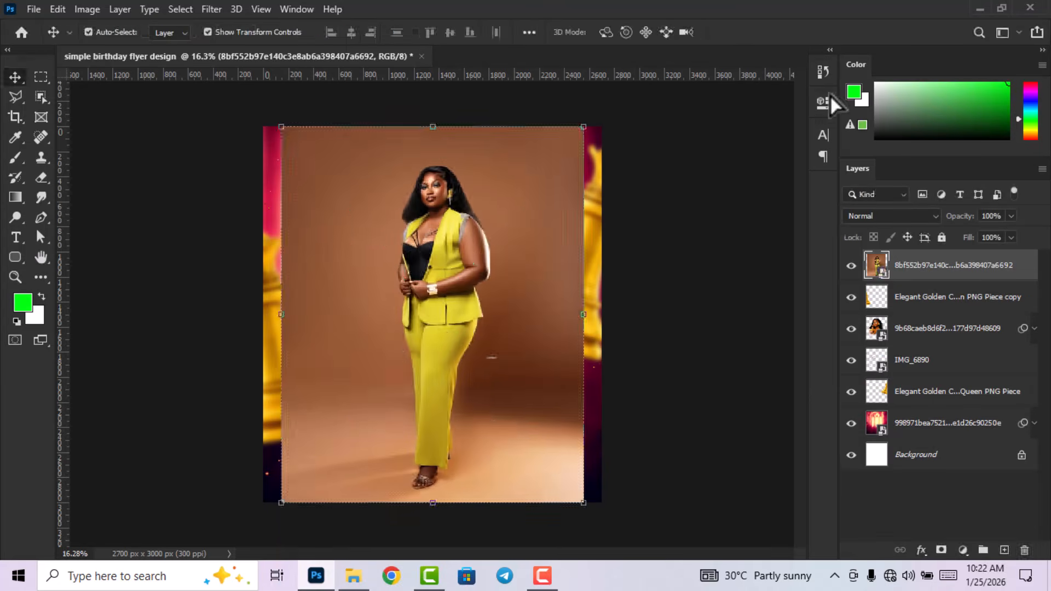
right_click(934, 268)
click(769, 286)
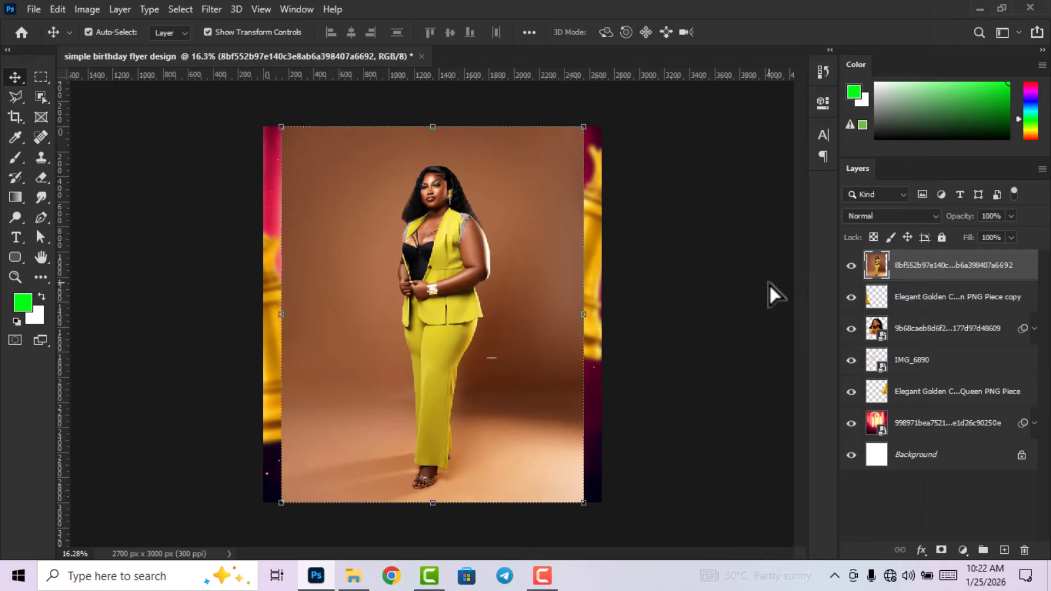
- Select the standing woman with Select Subject and hide the brown backdrop with a layer mask
click(181, 9)
click(215, 189)
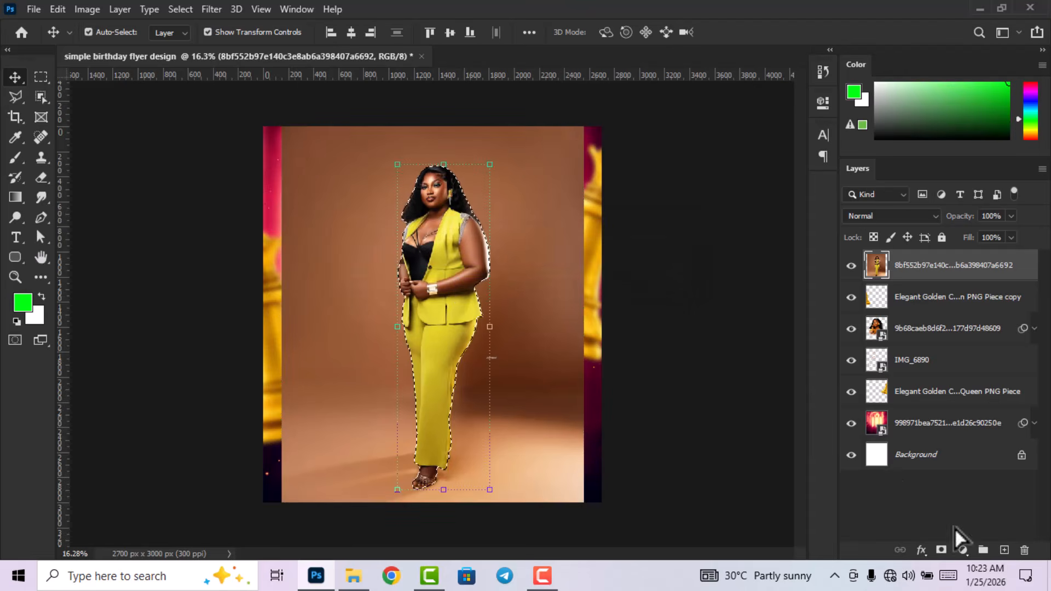
click(941, 550)
scroll(514, 273, down, 3)
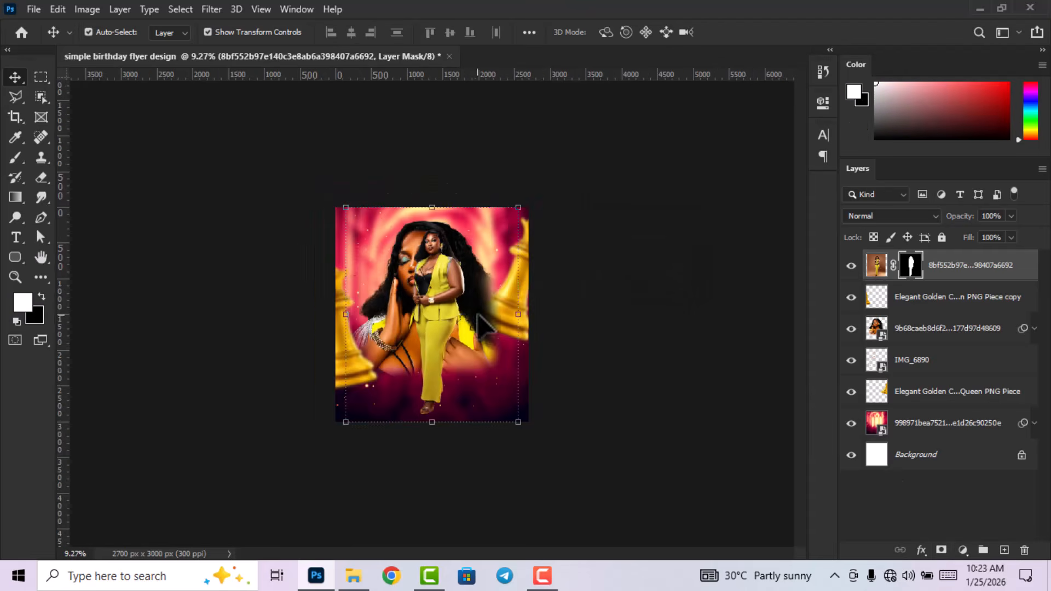
- Scale the standing woman cut-out to 114.45% and position her at the flyer's right side, with her lower legs beyond the bottom edge
drag(517, 422, 475, 366)
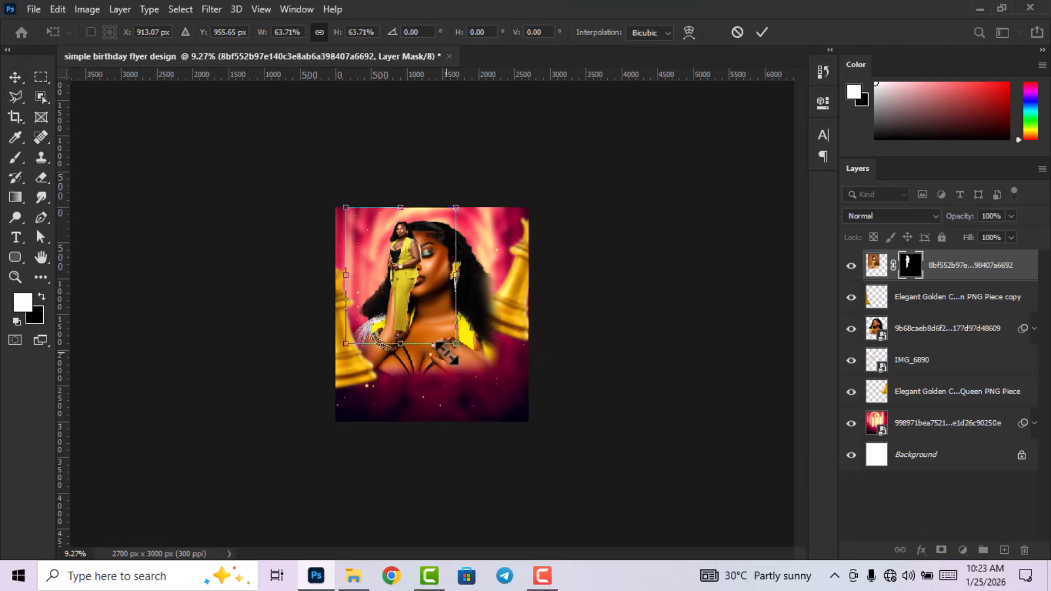
drag(423, 280, 489, 319)
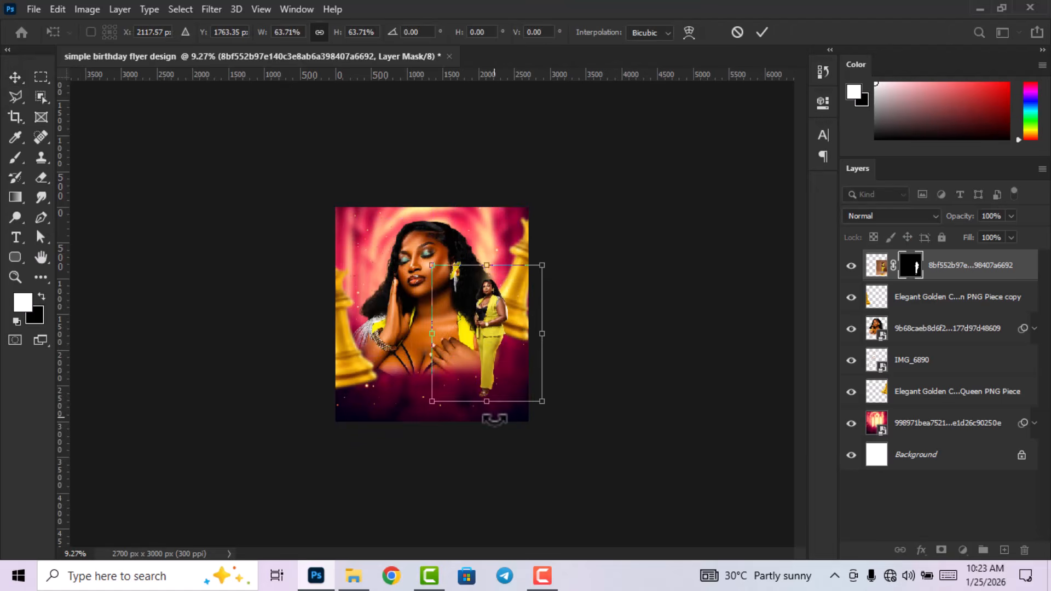
drag(491, 402, 487, 492)
scroll(430, 314, up, 2)
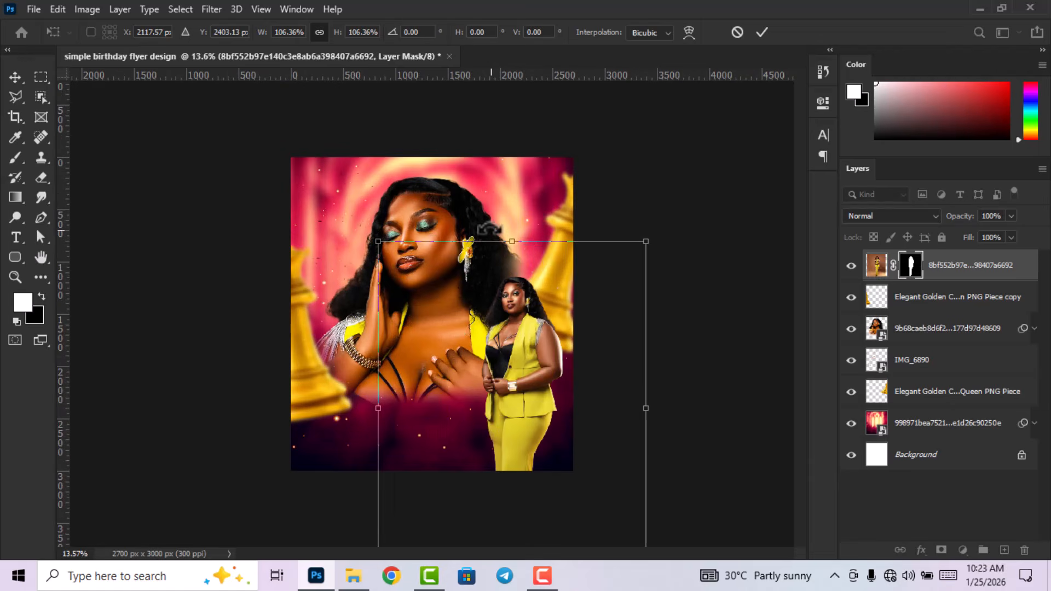
drag(514, 240, 514, 218)
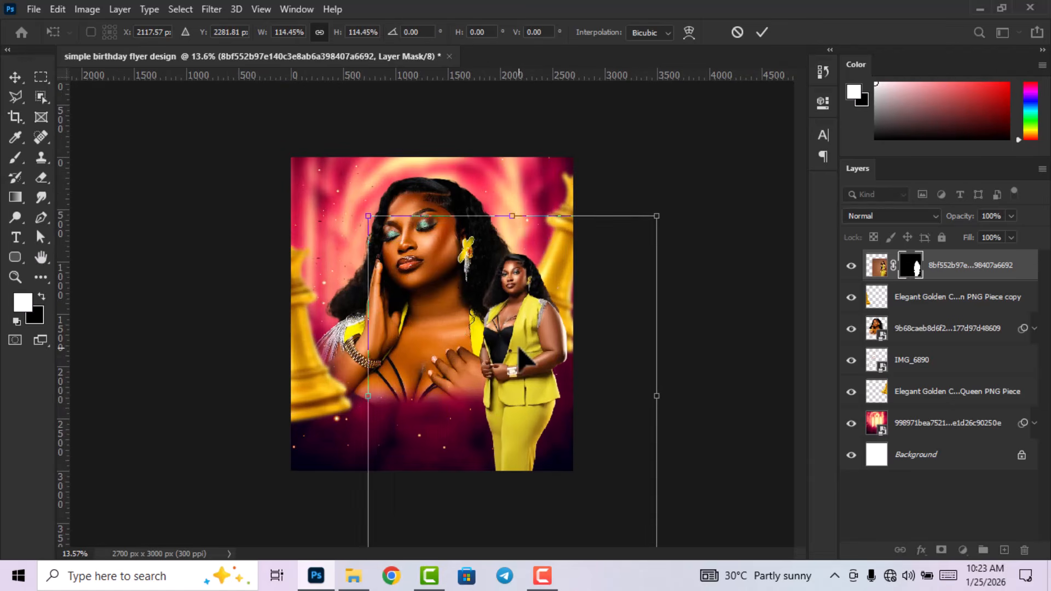
scroll(545, 367, up, 1)
drag(542, 362, 537, 335)
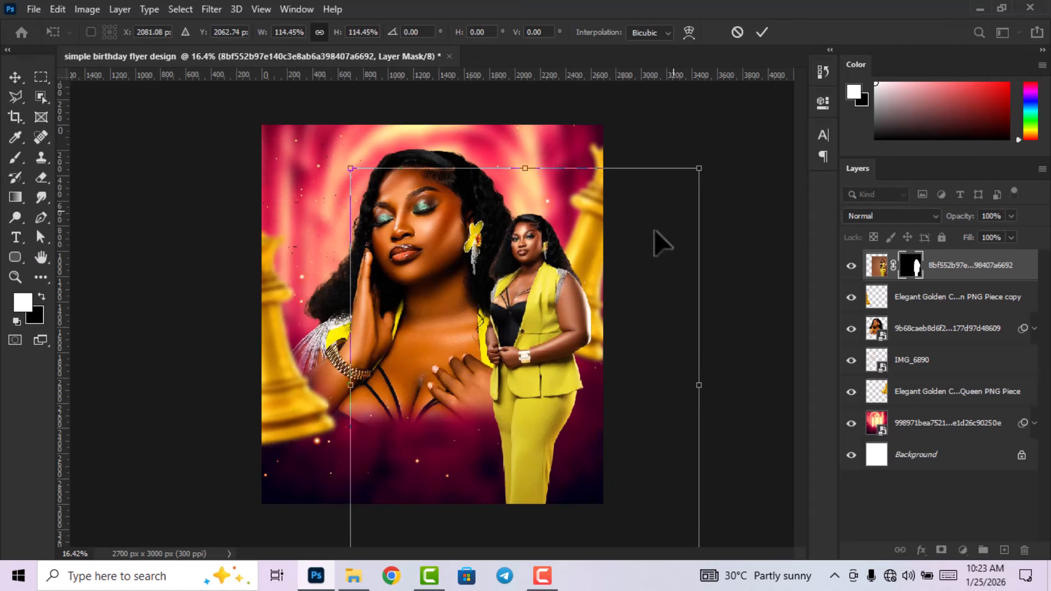
click(761, 32)
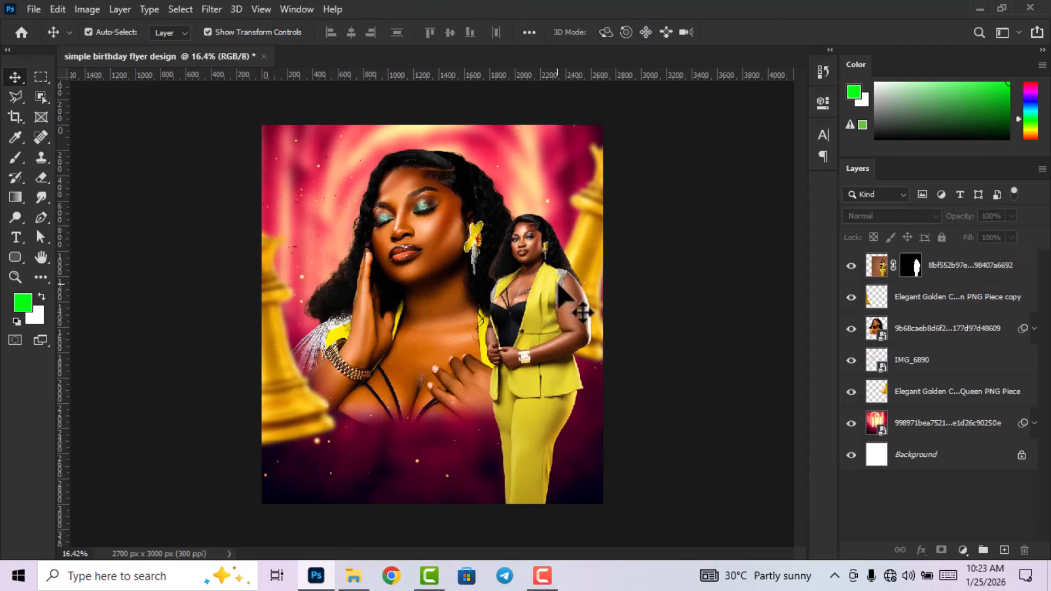
- Convert the masked layer of the standing woman to a smart object
scroll(484, 271, down, 1)
click(539, 306)
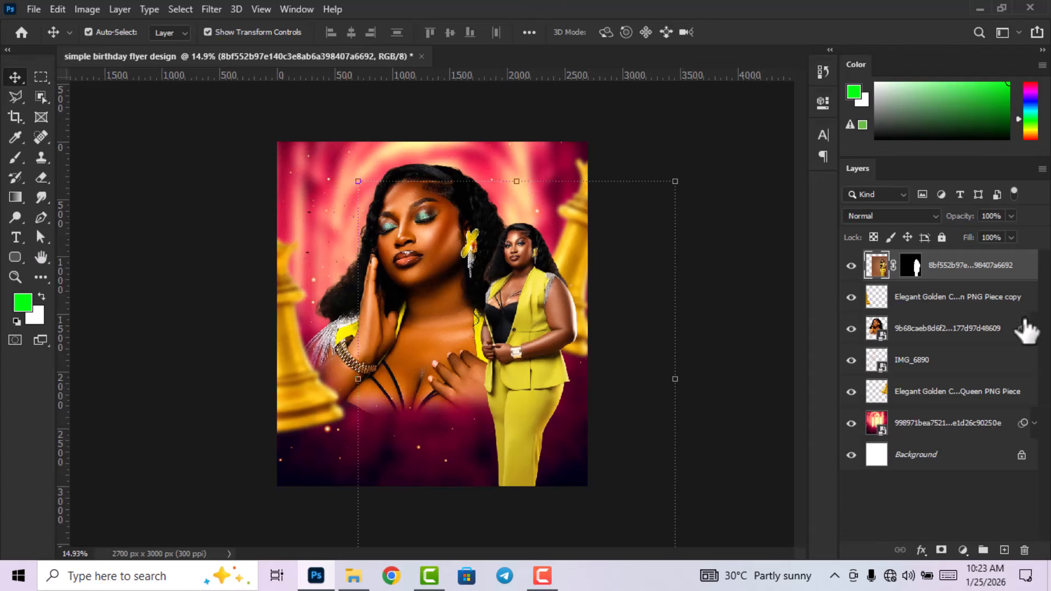
right_click(964, 268)
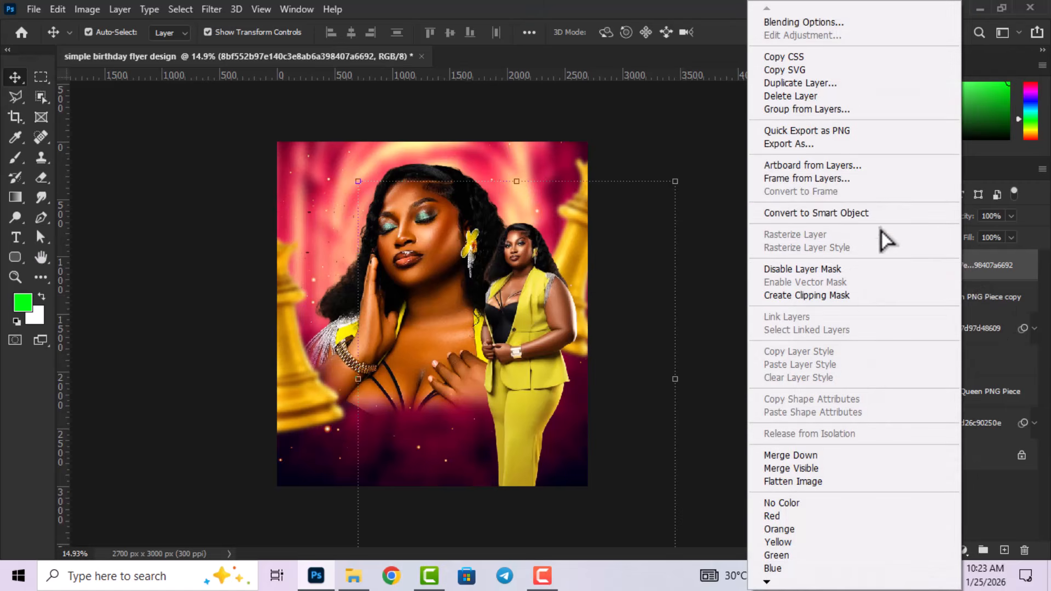
click(855, 215)
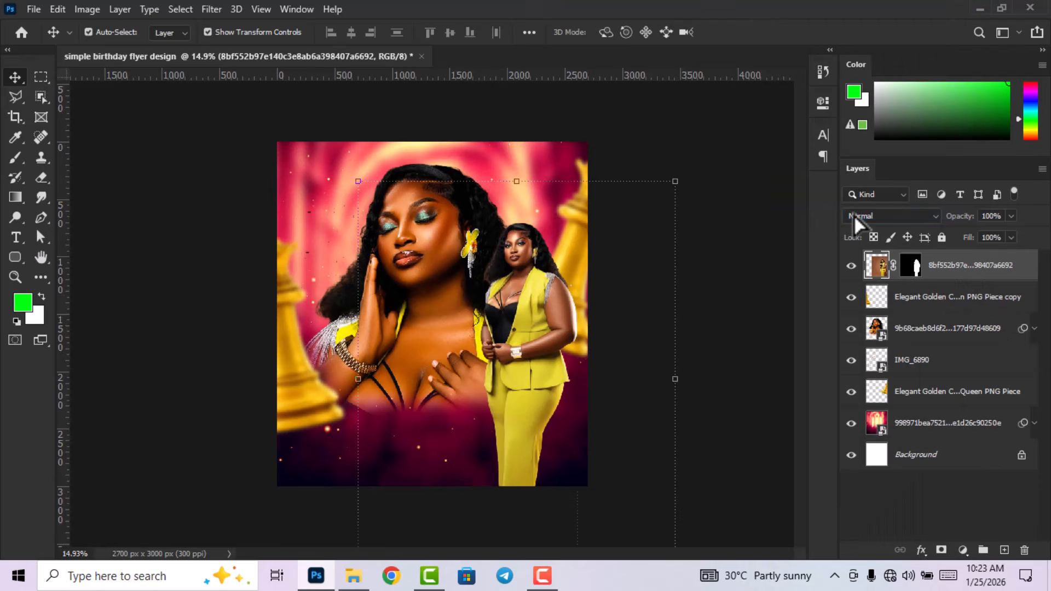
- Open the Camera Raw Filter on the standing woman and set exposure to +0.40 and contrast to +27
click(212, 9)
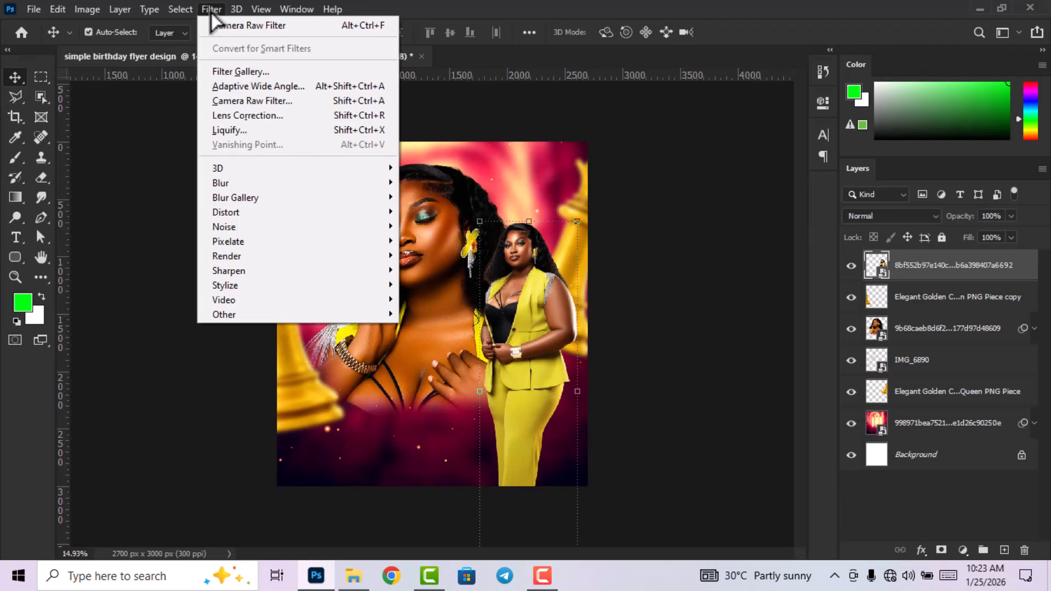
click(270, 101)
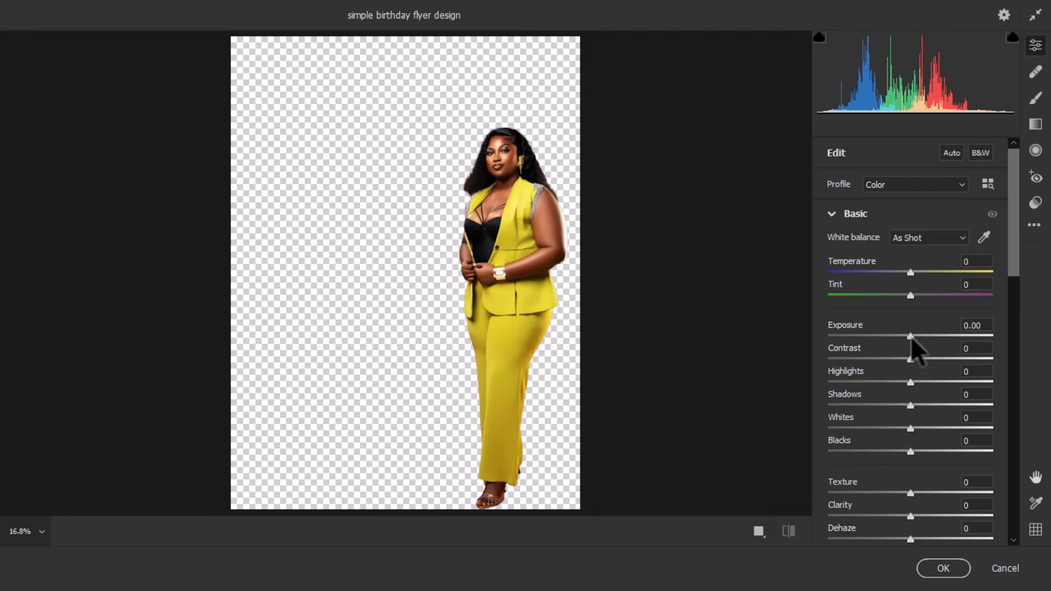
drag(911, 336, 916, 338)
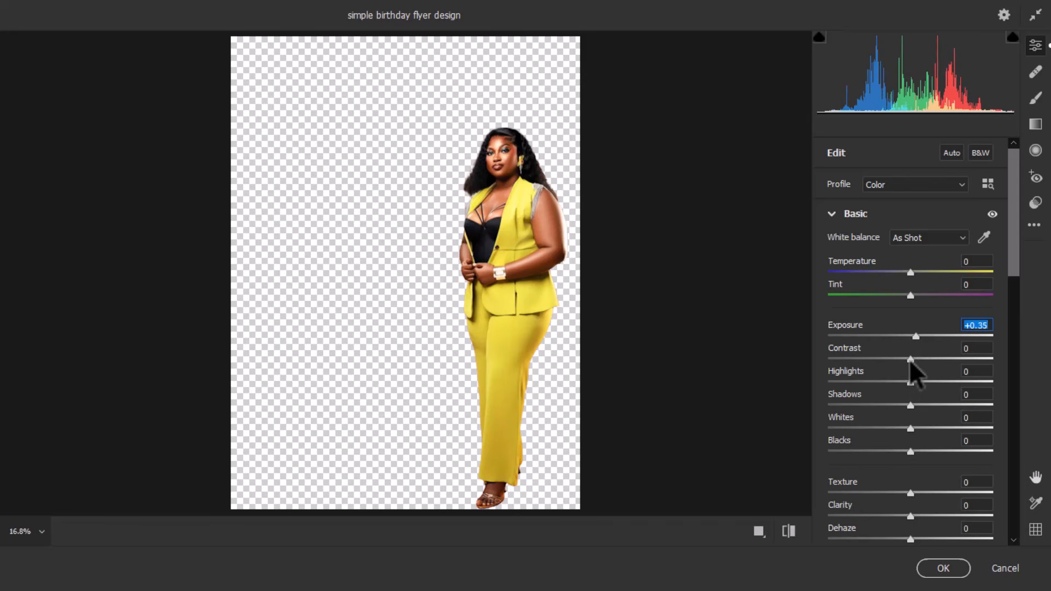
drag(909, 359, 932, 364)
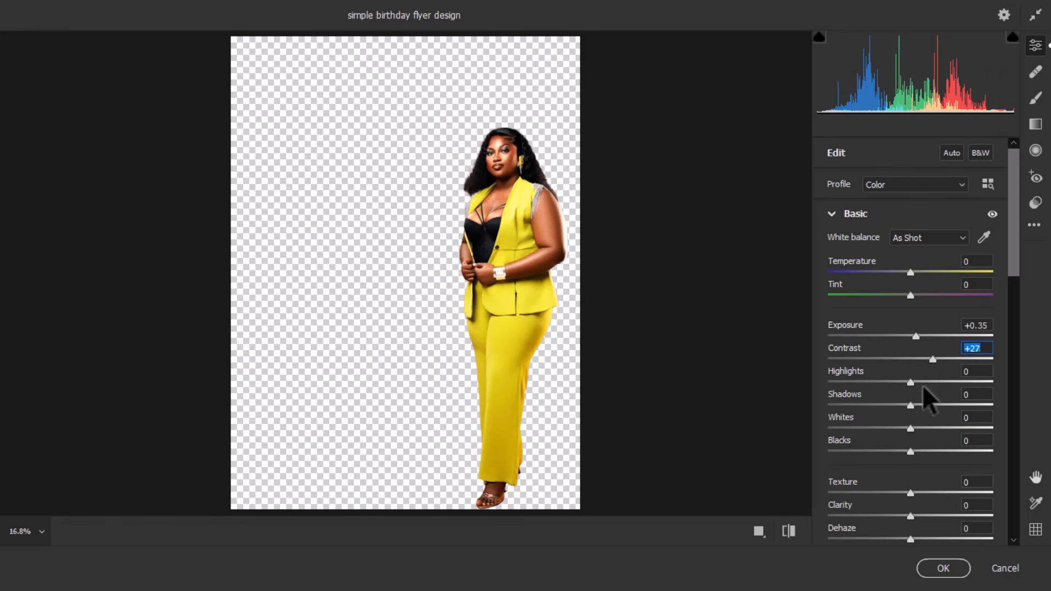
scroll(923, 388, down, 4)
scroll(923, 387, up, 2)
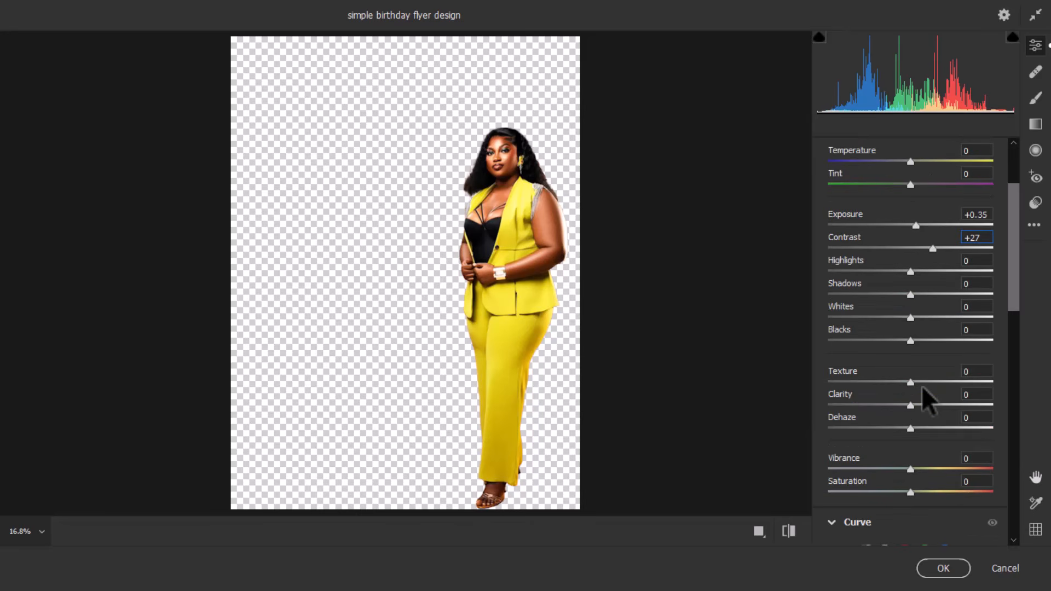
click(915, 224)
drag(915, 223, 918, 223)
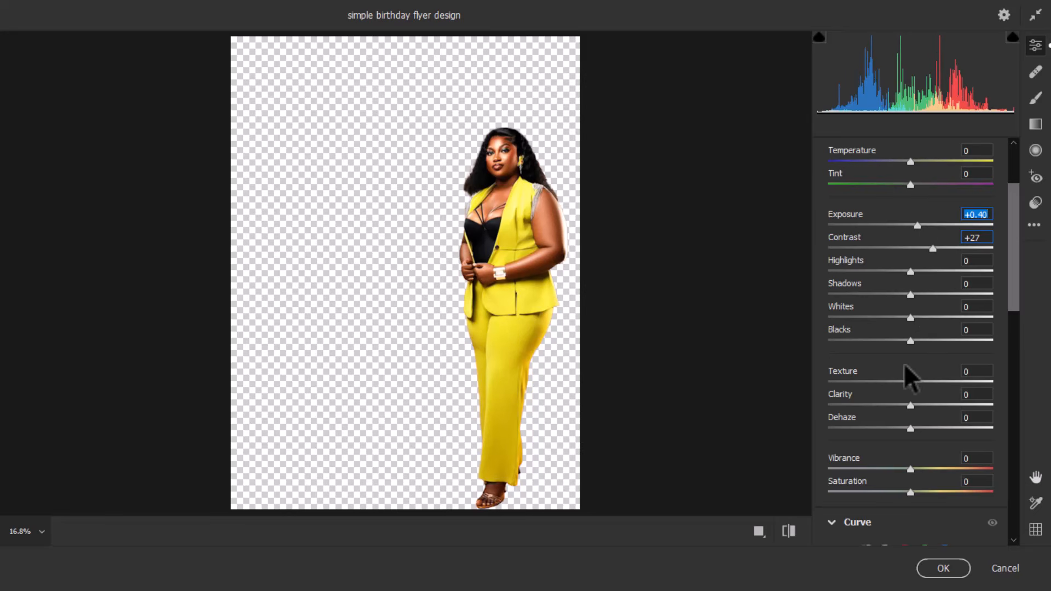
- Set the standing woman's saturation to +15 and apply the Camera Raw Filter
scroll(904, 364, down, 2)
drag(909, 381, 922, 383)
click(919, 350)
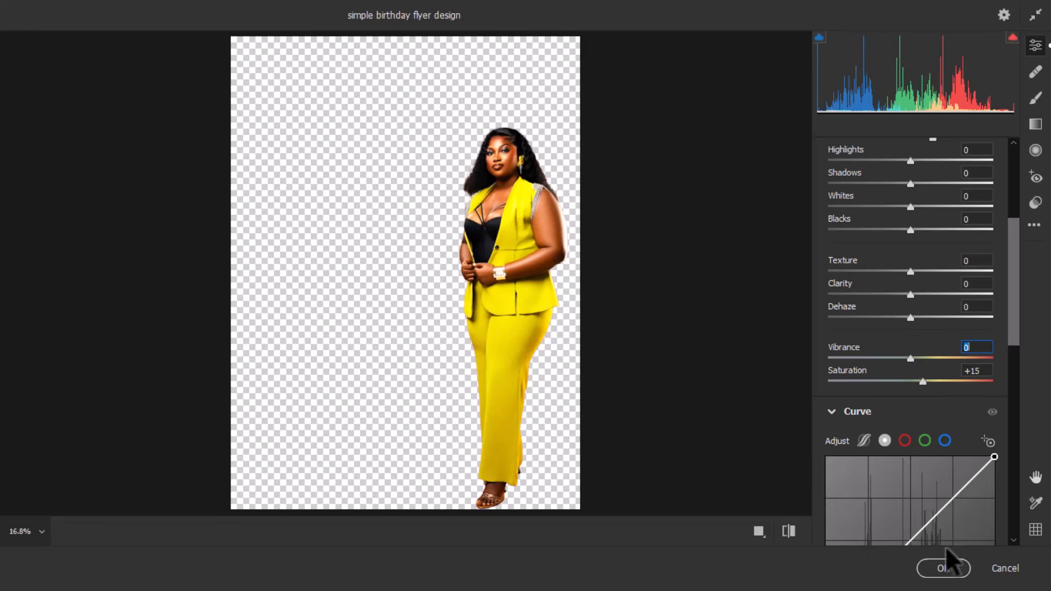
click(942, 568)
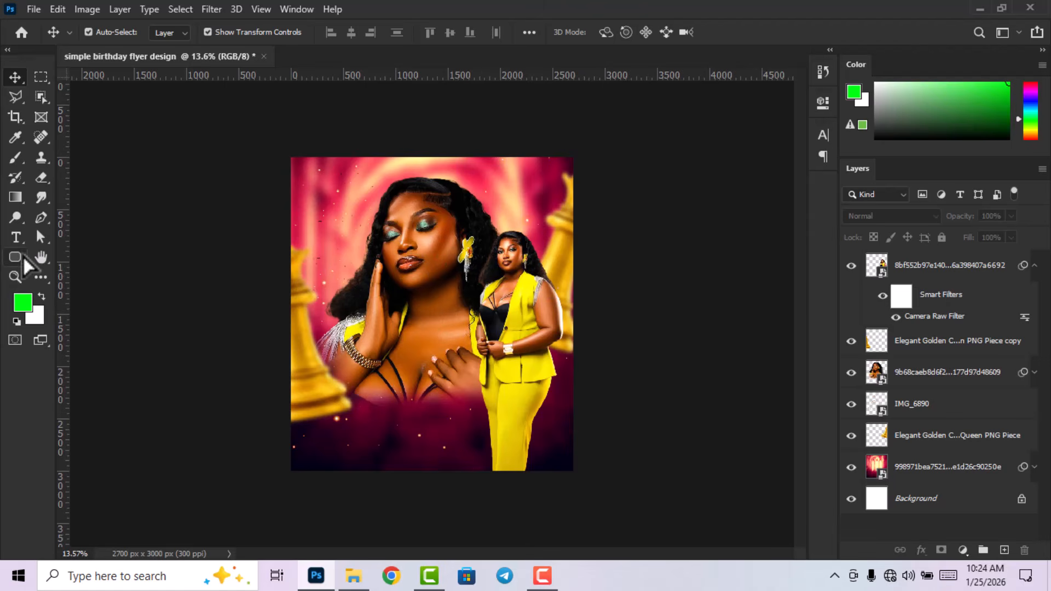
- Add a 16 pt text line reading "HAPPY BIRTHDAY" plus the celebrant's full name and center it along the flyer's top edge
click(15, 237)
click(342, 175)
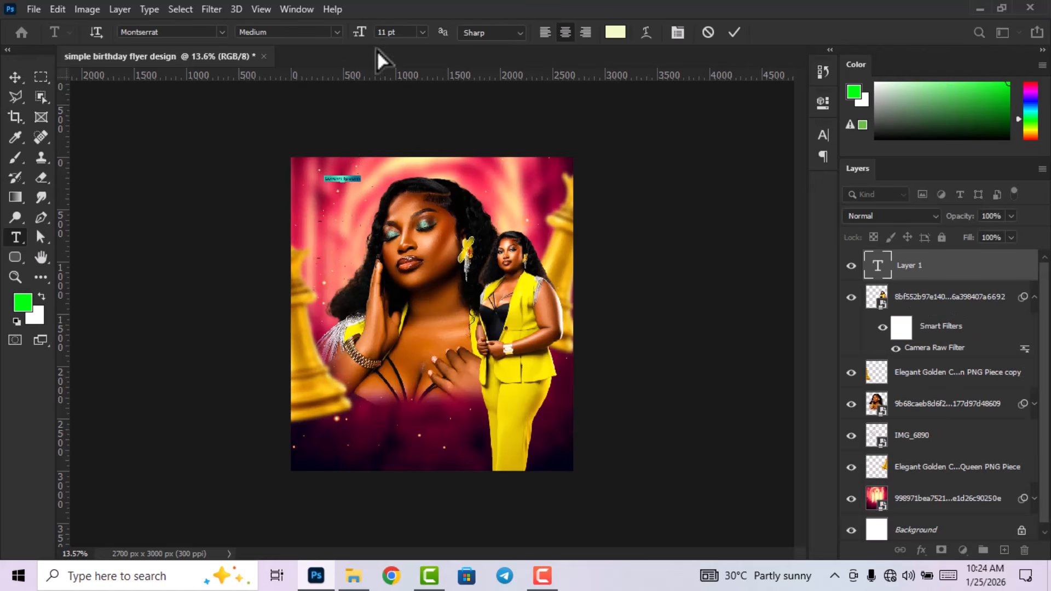
click(422, 33)
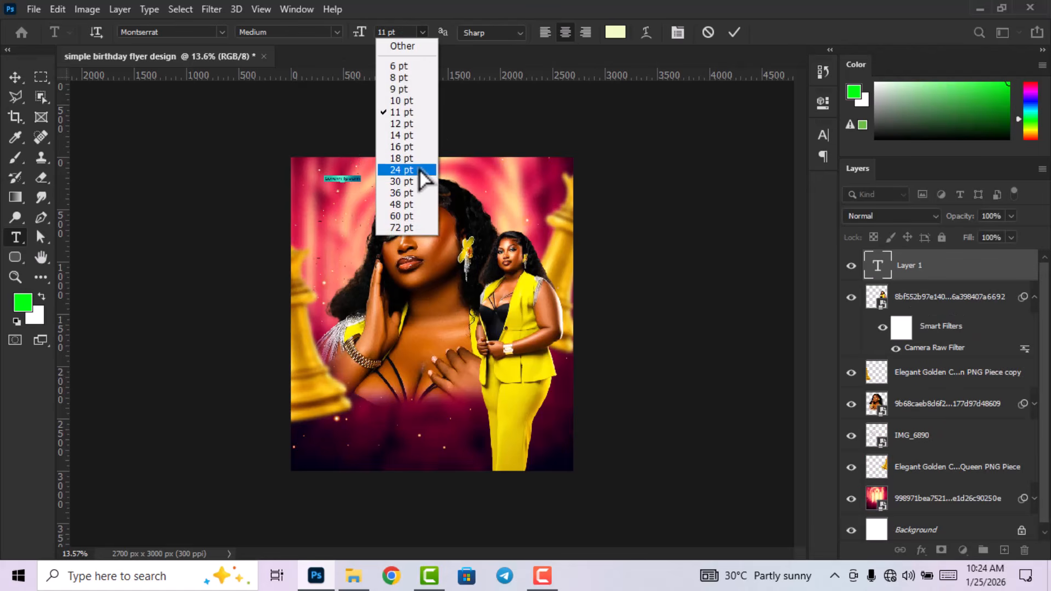
click(416, 147)
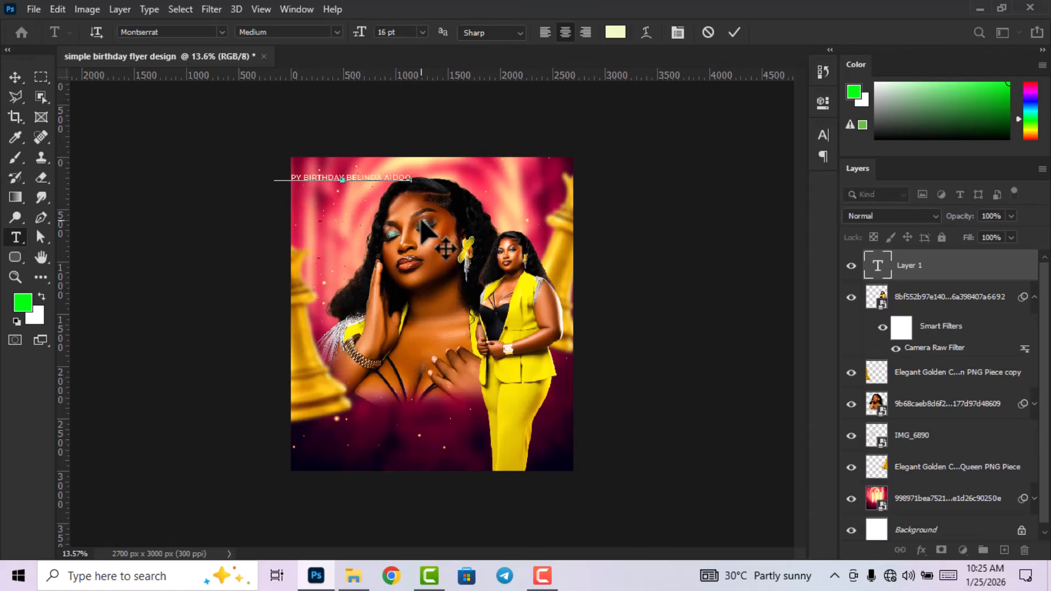
click(734, 32)
click(15, 77)
drag(384, 179, 476, 174)
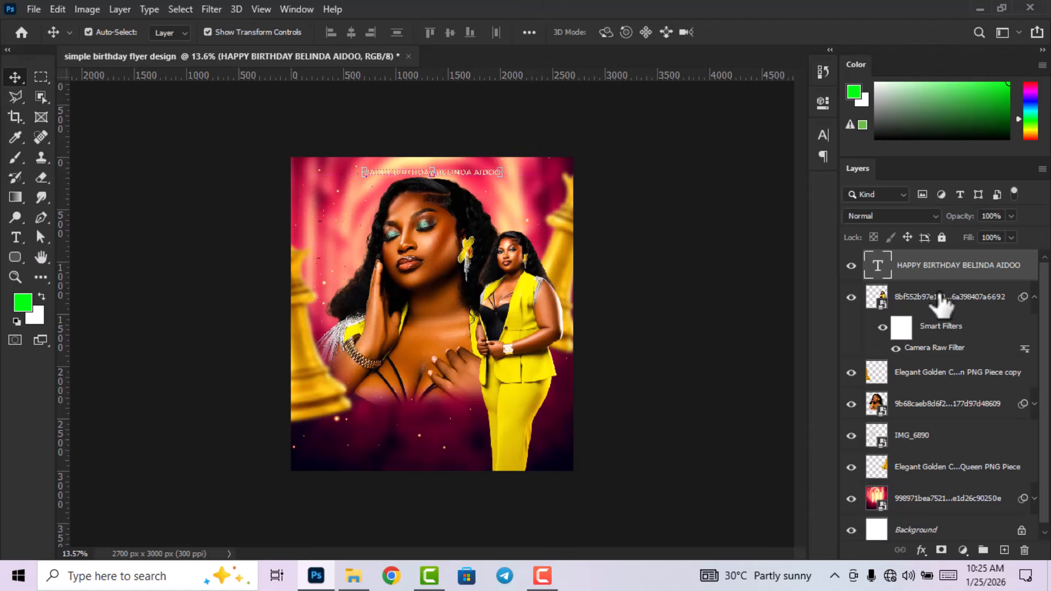
- Change the birthday greeting's text color to white (ffffff)
double_click(878, 266)
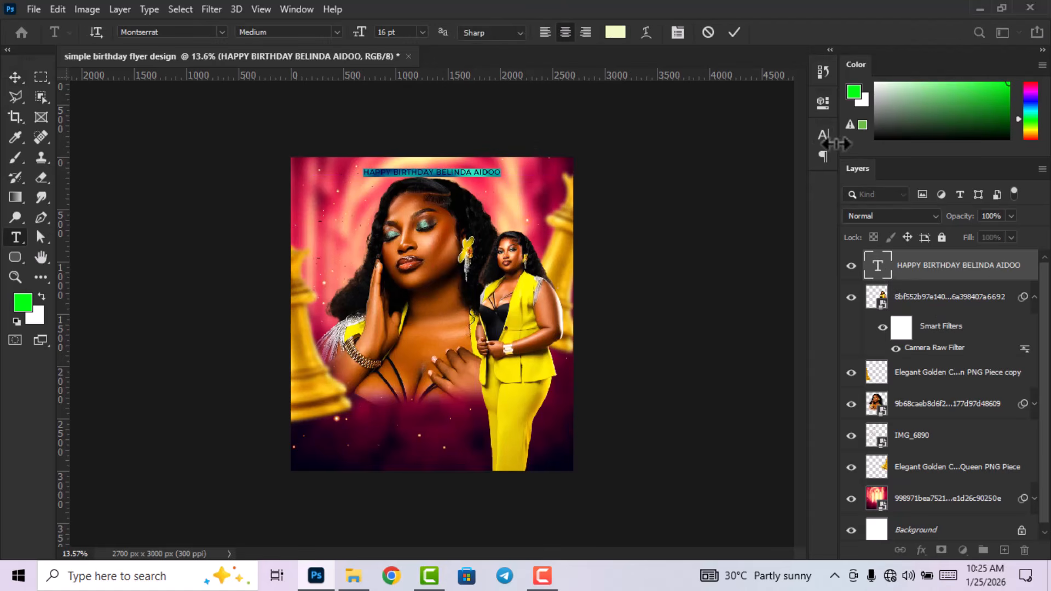
click(821, 136)
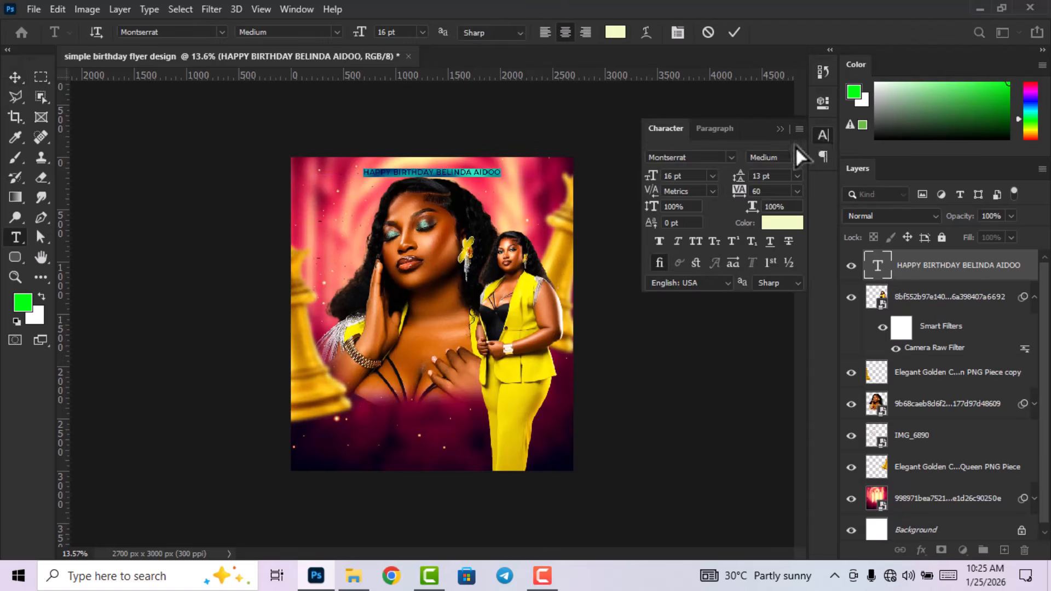
click(788, 224)
text(ffffff)
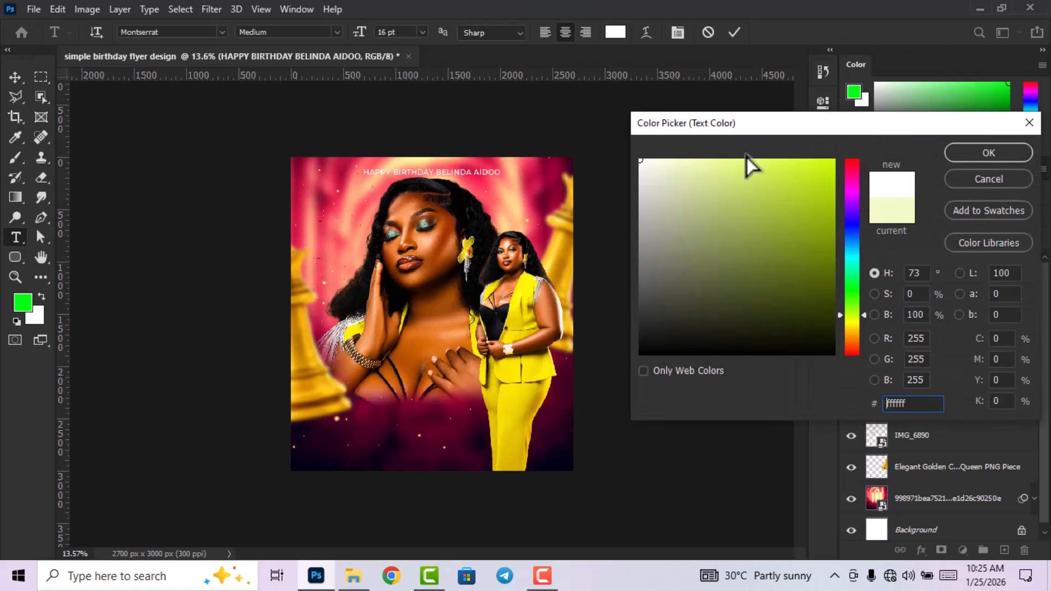
click(981, 154)
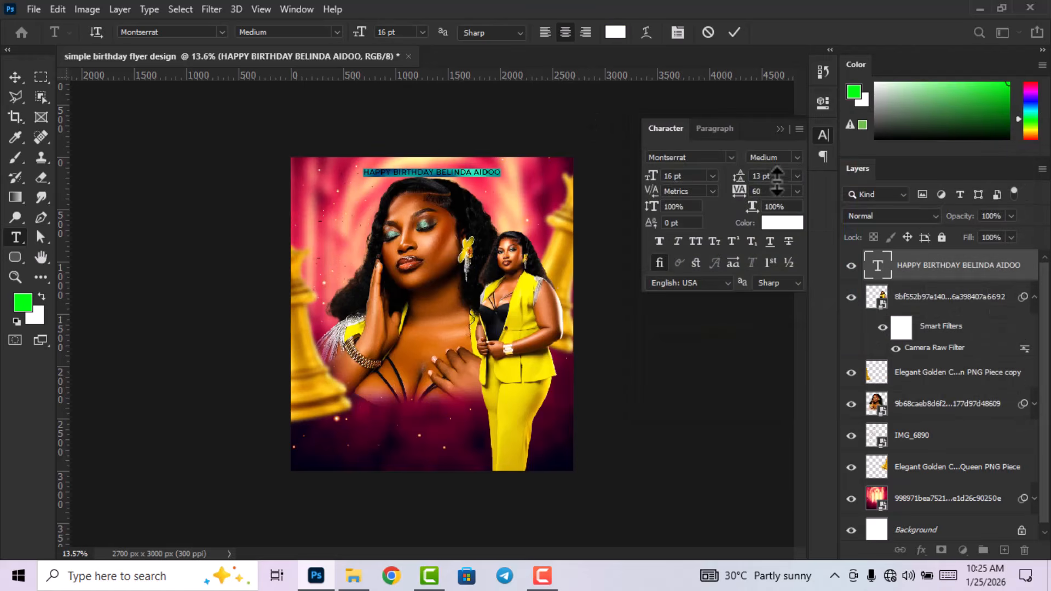
- Set the birthday greeting's font size to 12 pt and its tracking to 440, and commit the text edit
drag(764, 189, 785, 188)
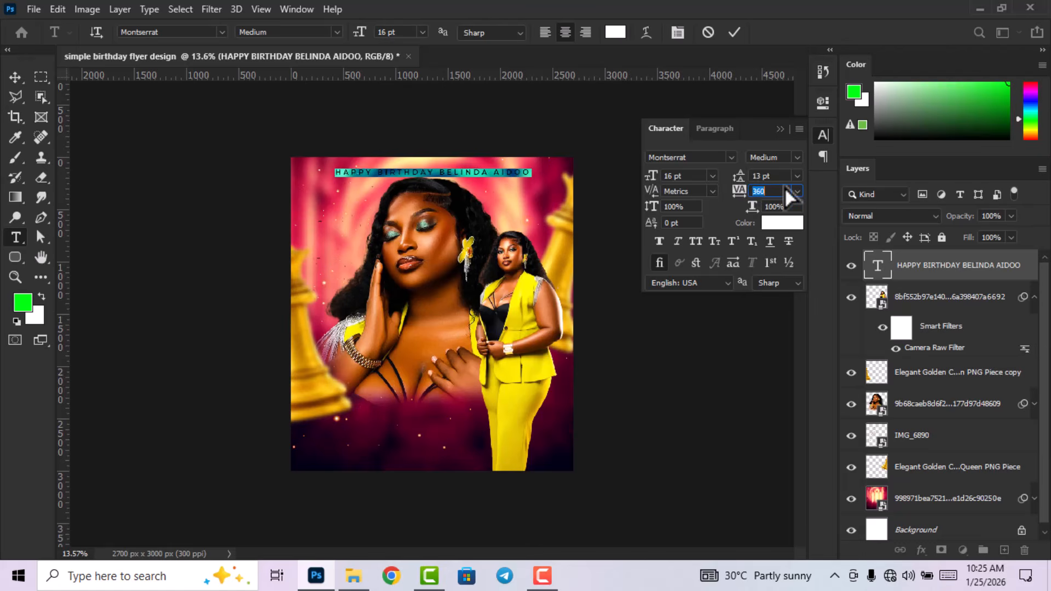
drag(684, 176, 635, 169)
key(Down)
key(Down)
key(Down)
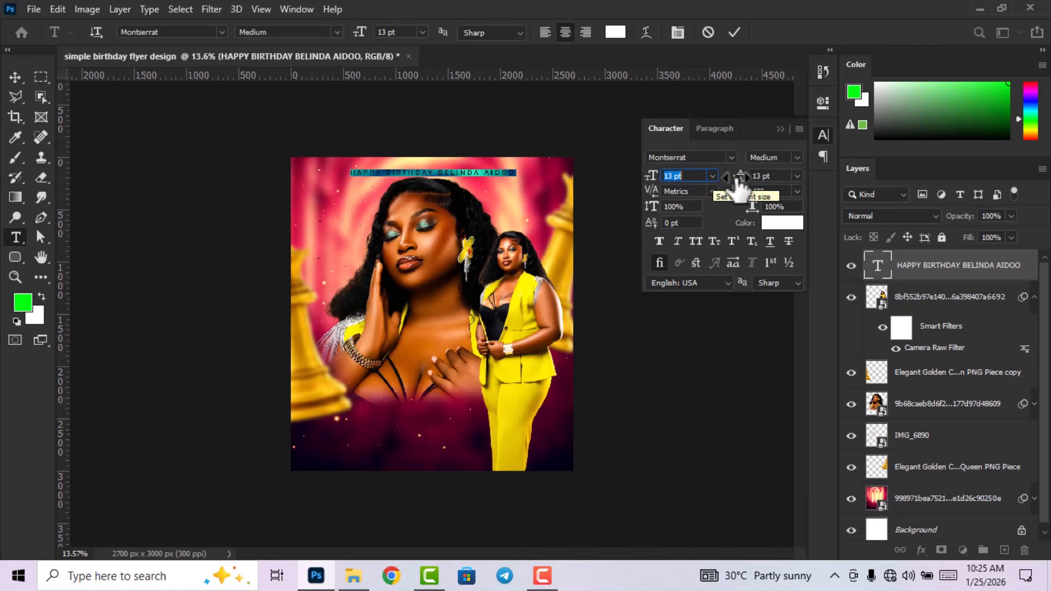
click(766, 191)
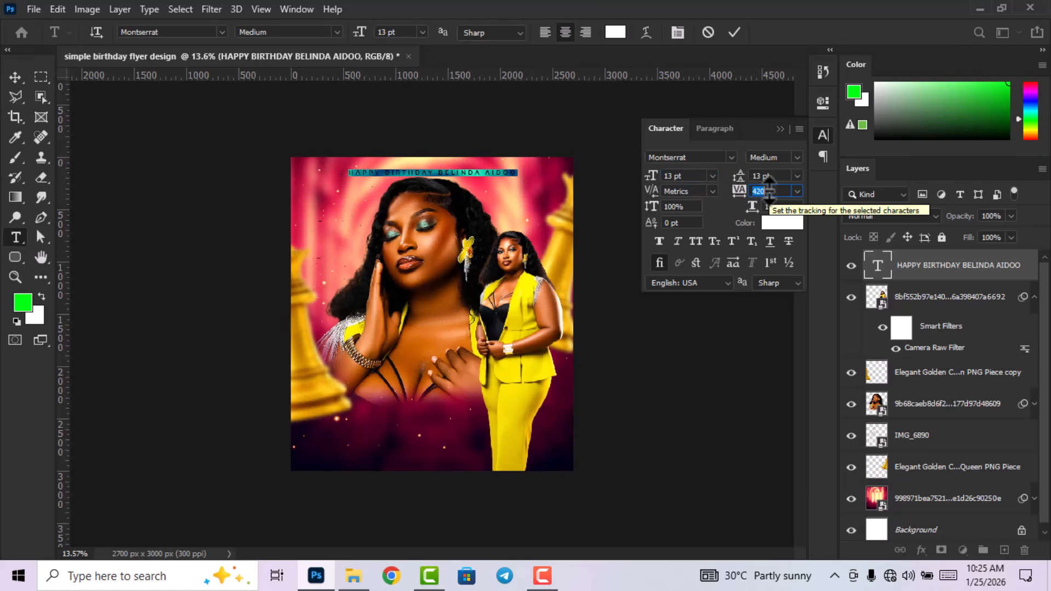
click(686, 175)
key(Down)
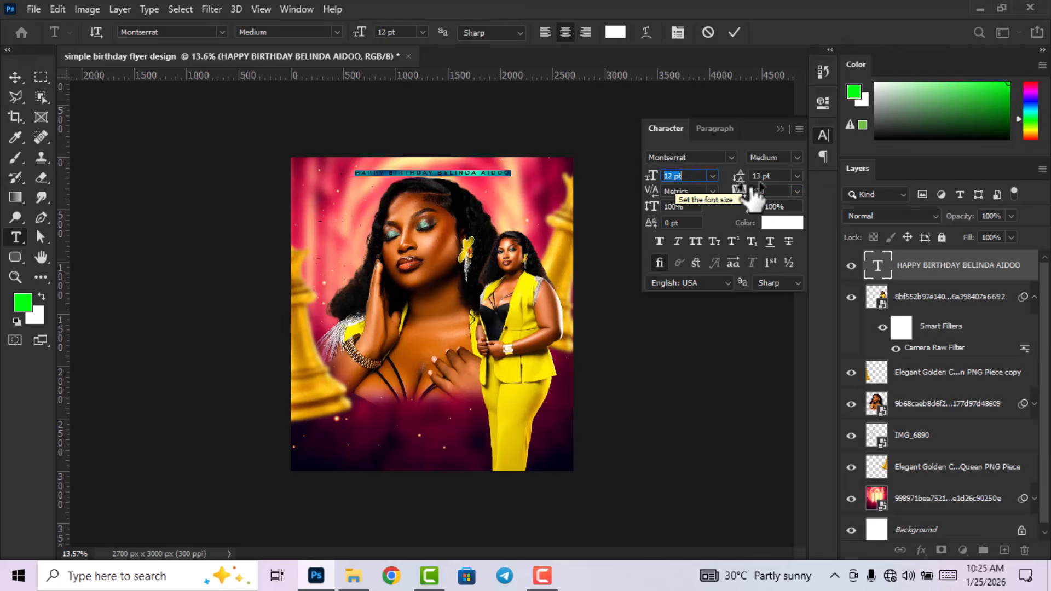
click(769, 191)
key(Up)
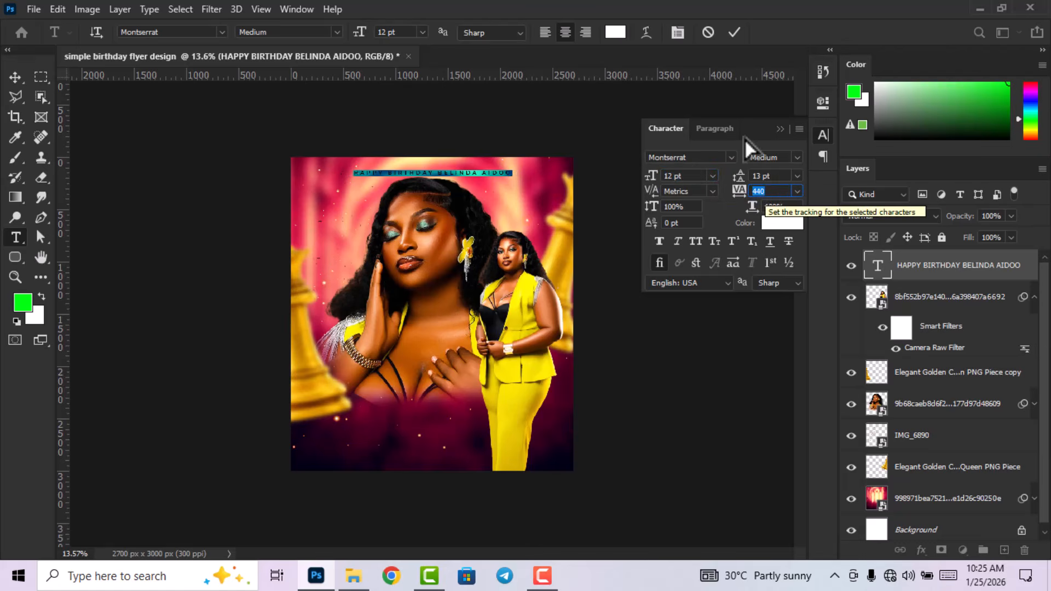
click(734, 31)
key(v)
click(822, 137)
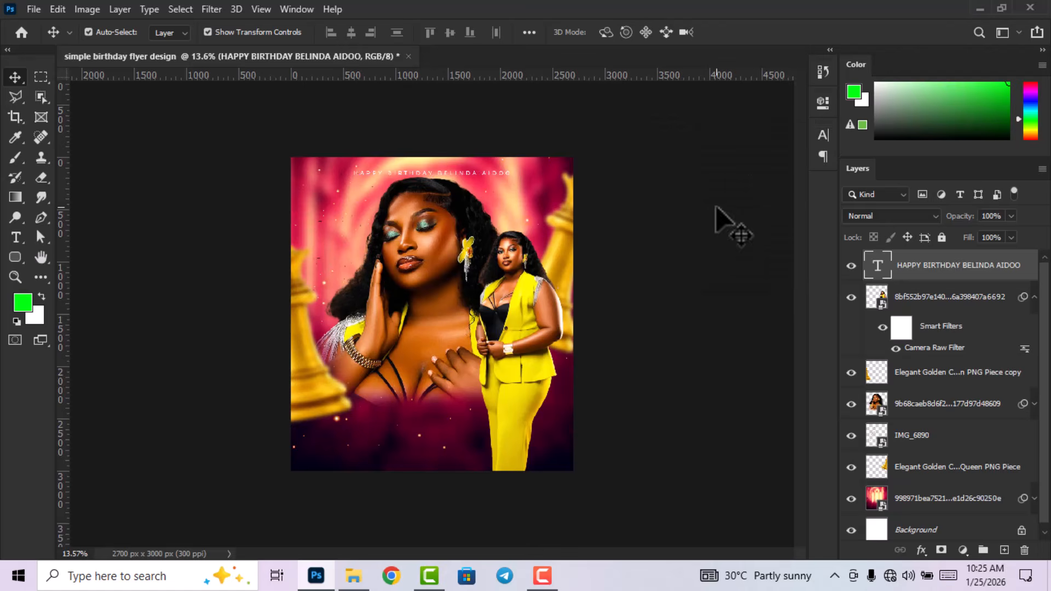
click(722, 219)
- Nudge the large portrait slightly down, away from the birthday greeting
click(444, 230)
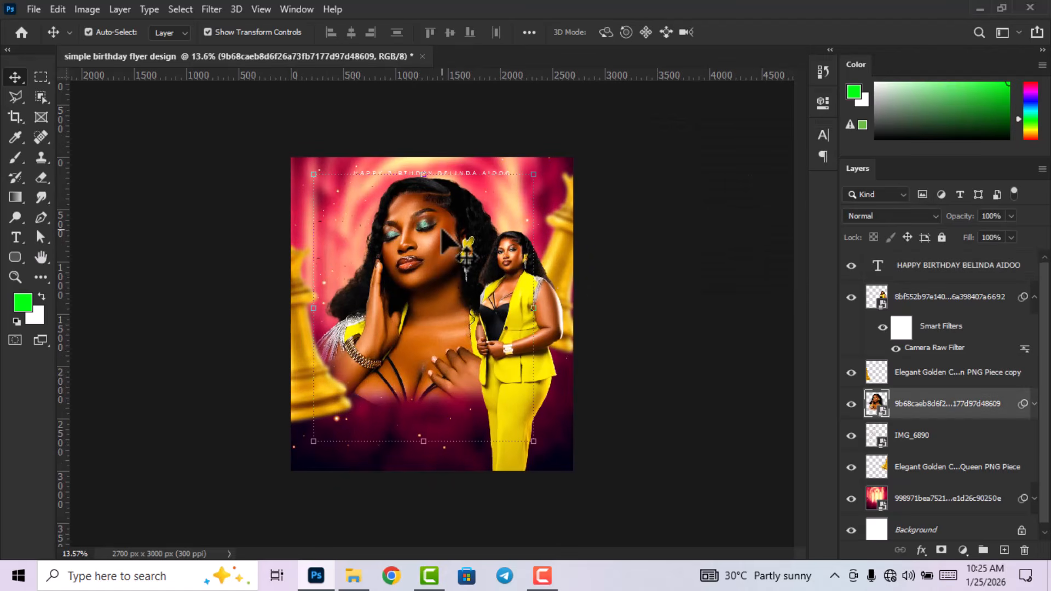
key(shift+Down)
key(shift+Down)
key(shift+Down)
key(shift+Down)
key(shift+Down)
key(shift+Down)
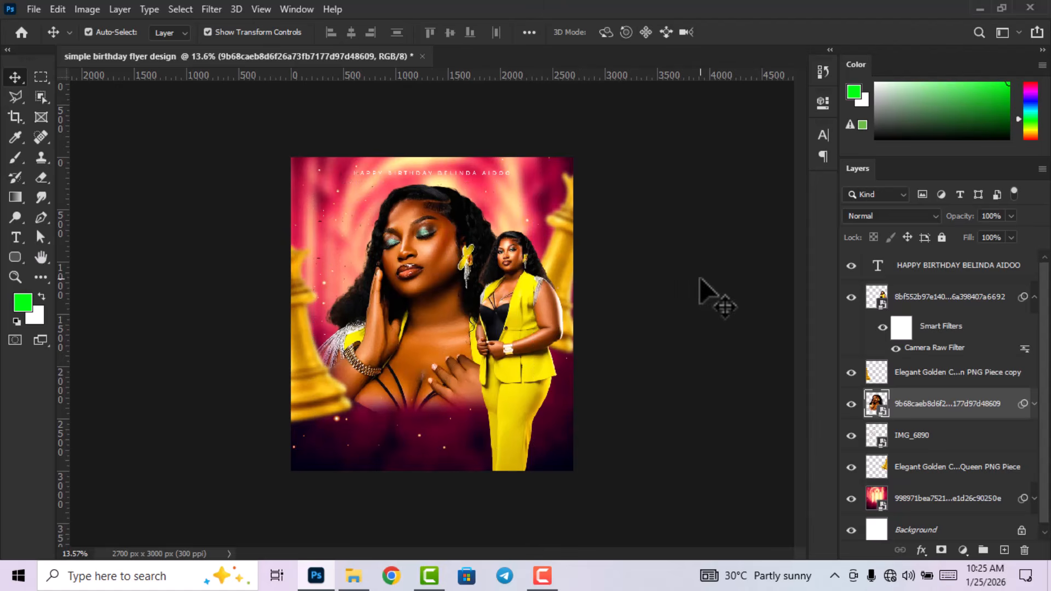
click(704, 294)
- Shift the blurred cathedral background down behind the portraits
click(524, 311)
click(586, 465)
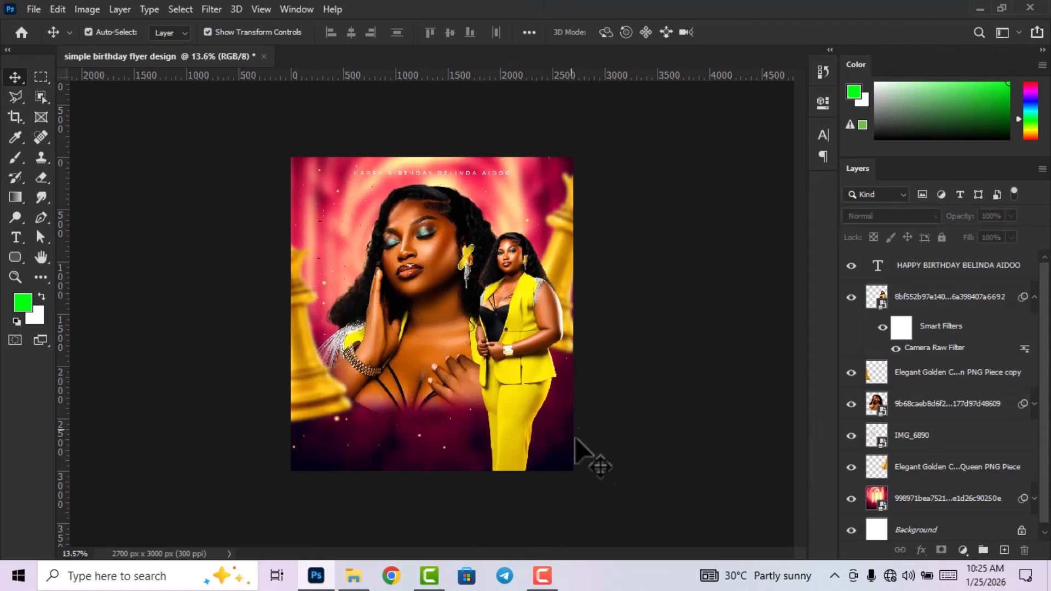
click(539, 183)
drag(537, 190, 527, 223)
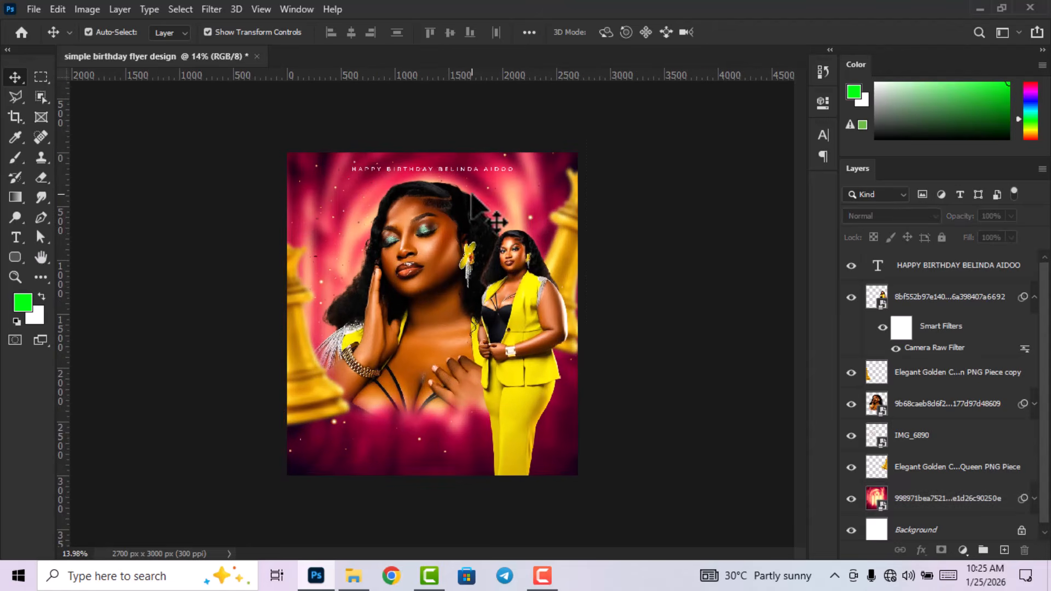
- Set the birthday greeting's tracking to 680 and commit the text edit
click(475, 174)
double_click(878, 266)
click(823, 137)
scroll(769, 191, up, 12)
click(735, 33)
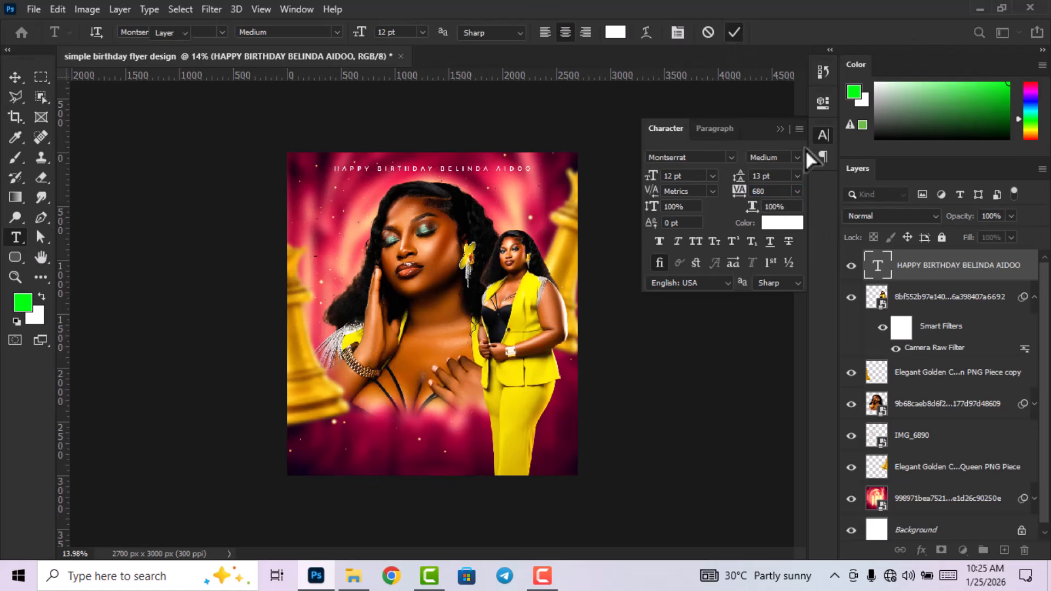
key(v)
click(823, 136)
- Nudge the birthday greeting slightly down and collapse the small portrait layer's smart filter list
click(519, 171)
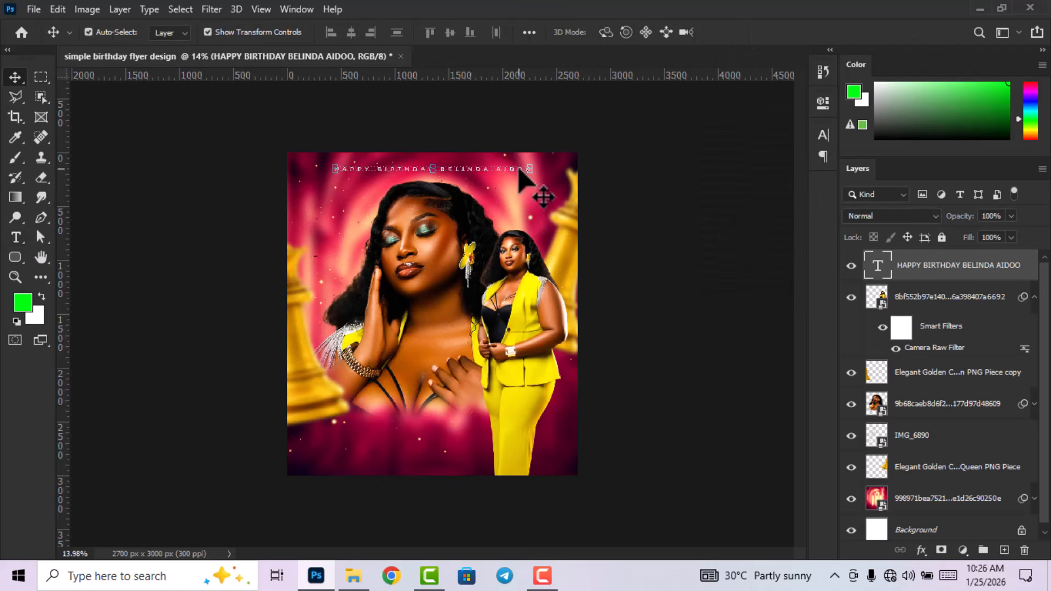
key(Down)
key(Down)
key(Down)
key(Down)
key(Down)
click(670, 225)
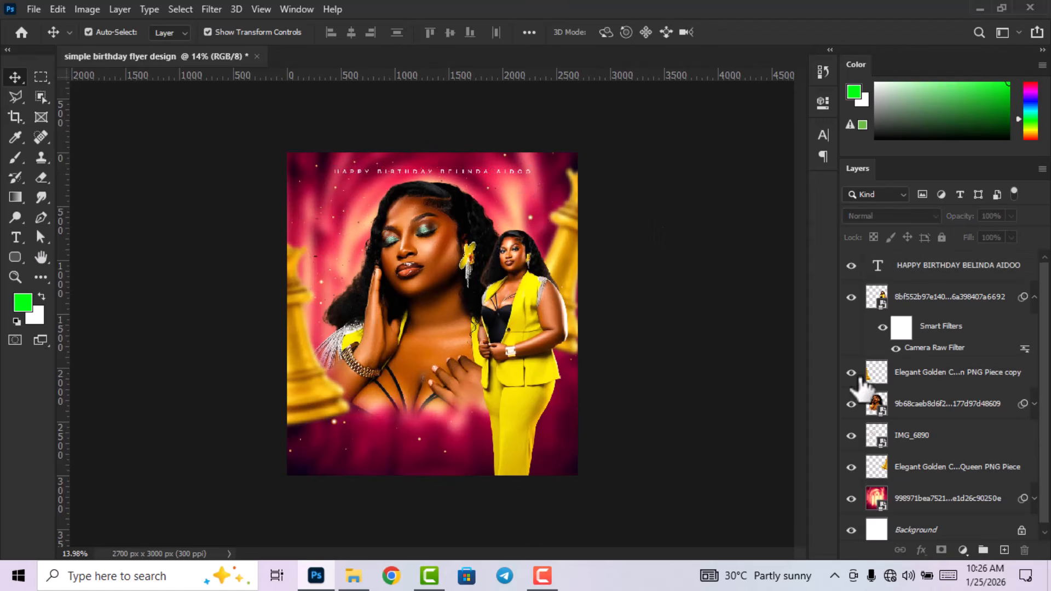
click(1034, 297)
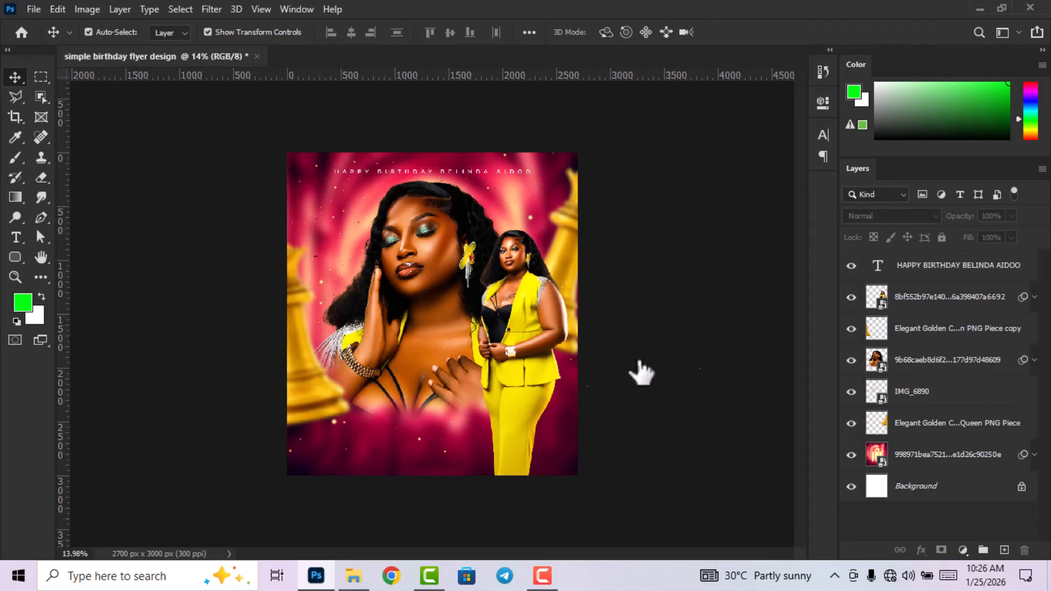
- Add the date text "27 01" on two lines beside the large portrait's head and set its tracking to 0
click(16, 237)
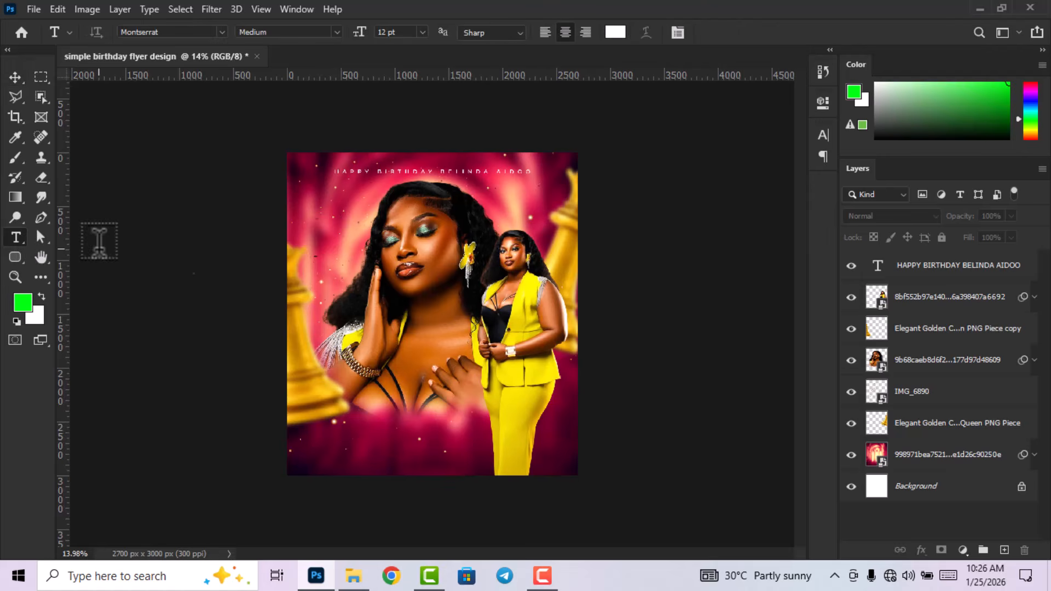
click(338, 227)
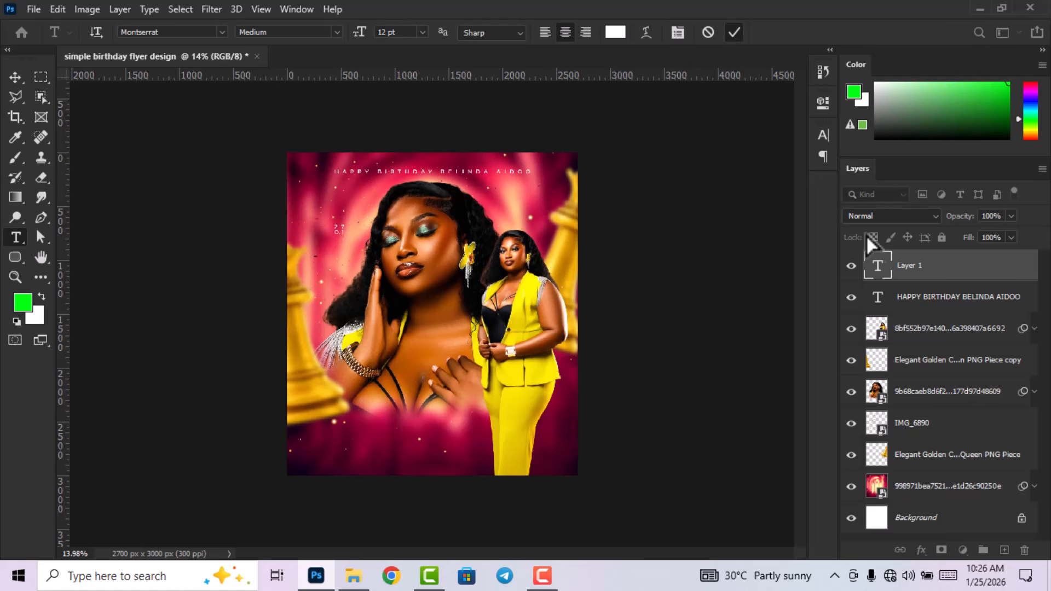
double_click(877, 267)
click(823, 133)
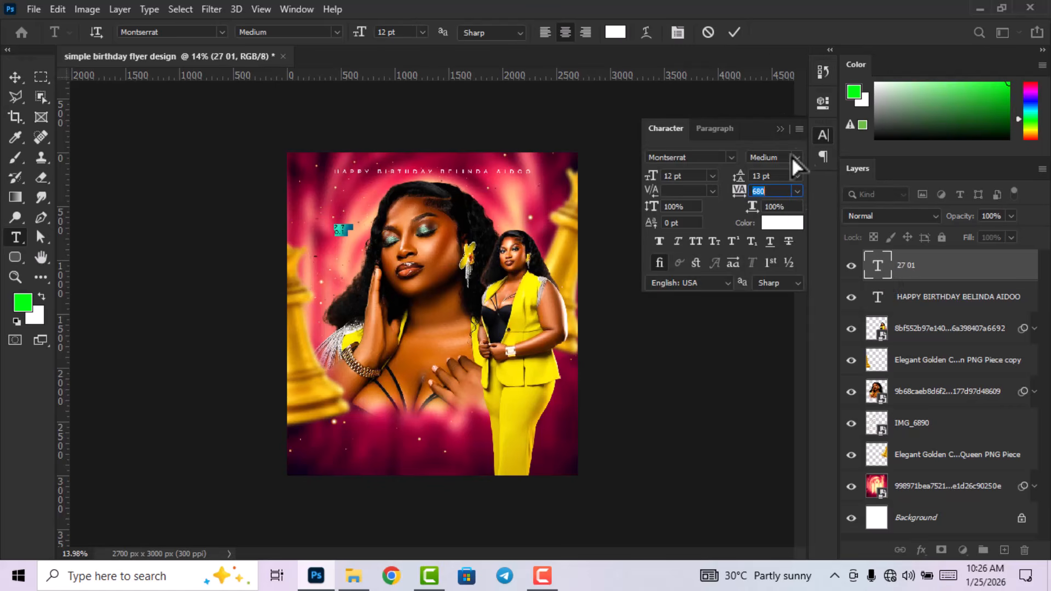
click(797, 191)
click(770, 281)
- Set the date text's font size to 59 pt and its leading to 48 pt
click(713, 175)
click(712, 303)
click(672, 176)
scroll(682, 174, up, 5)
scroll(682, 175, up, 20)
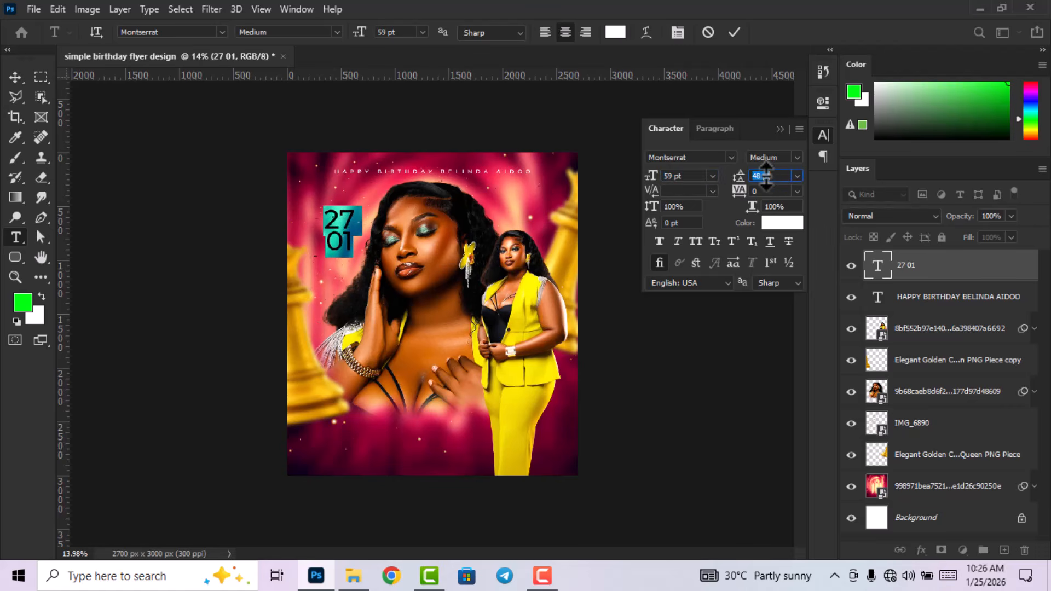
- Change the date text's Montserrat font style to Black and tighten its leading to 44 pt
click(797, 157)
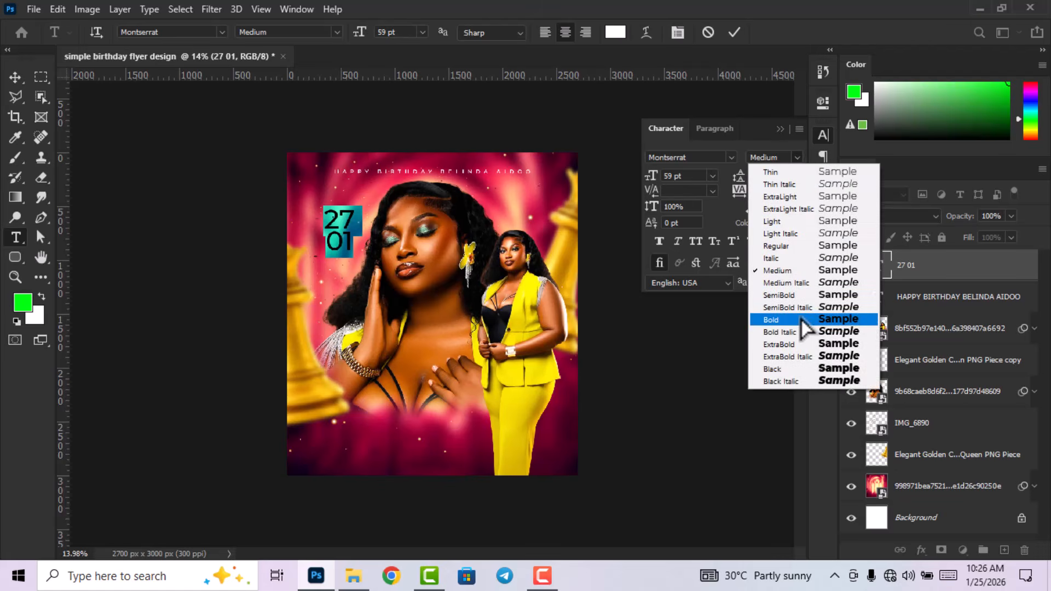
click(800, 319)
click(797, 157)
click(812, 370)
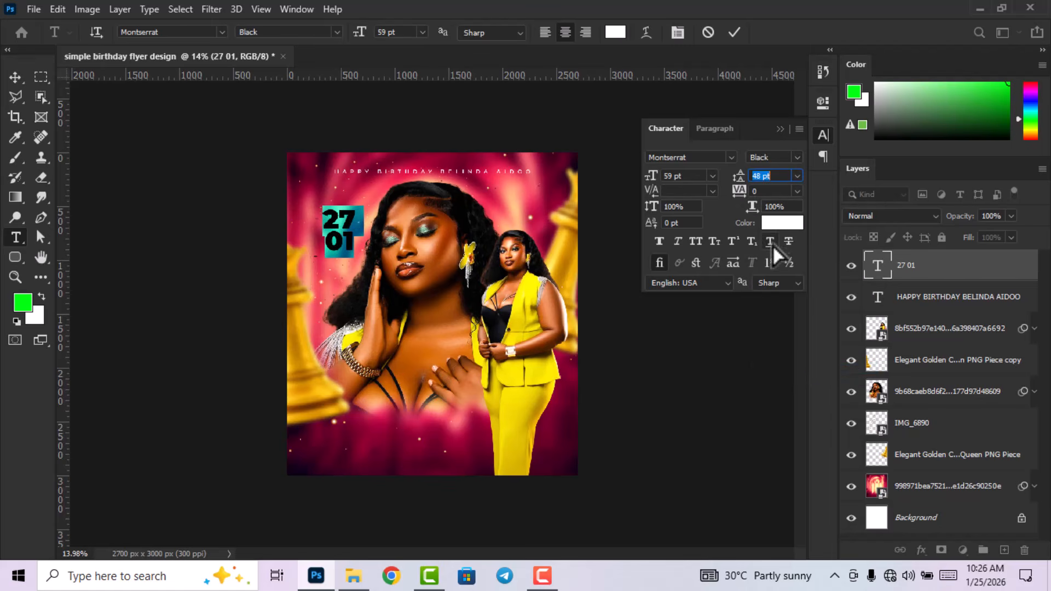
- Change the date text's color to pale peach (fbe0c9) and commit the text edit
click(783, 223)
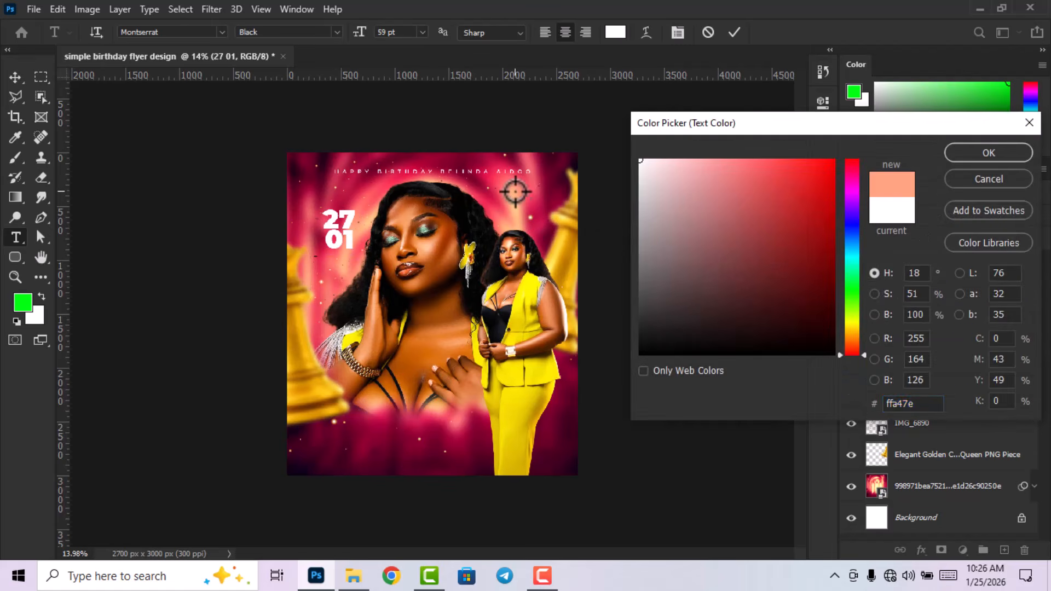
click(515, 203)
click(515, 210)
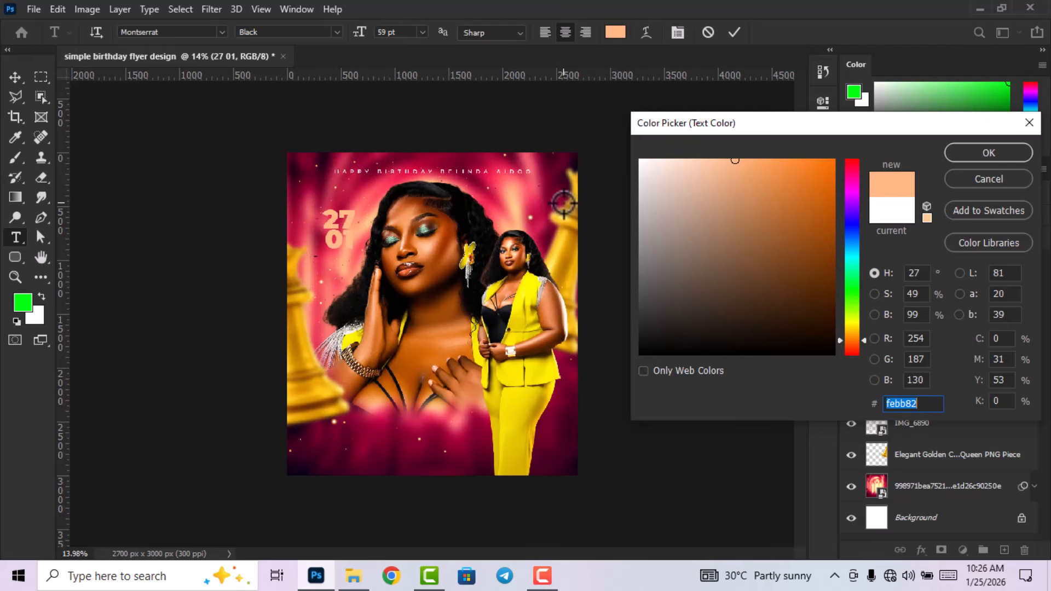
drag(691, 159, 679, 162)
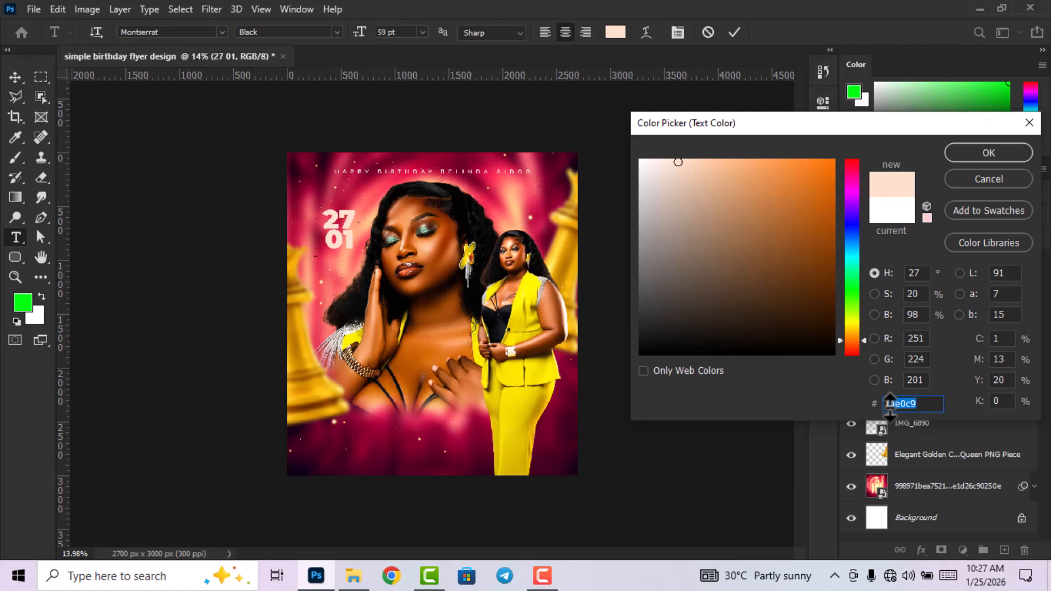
key(Return)
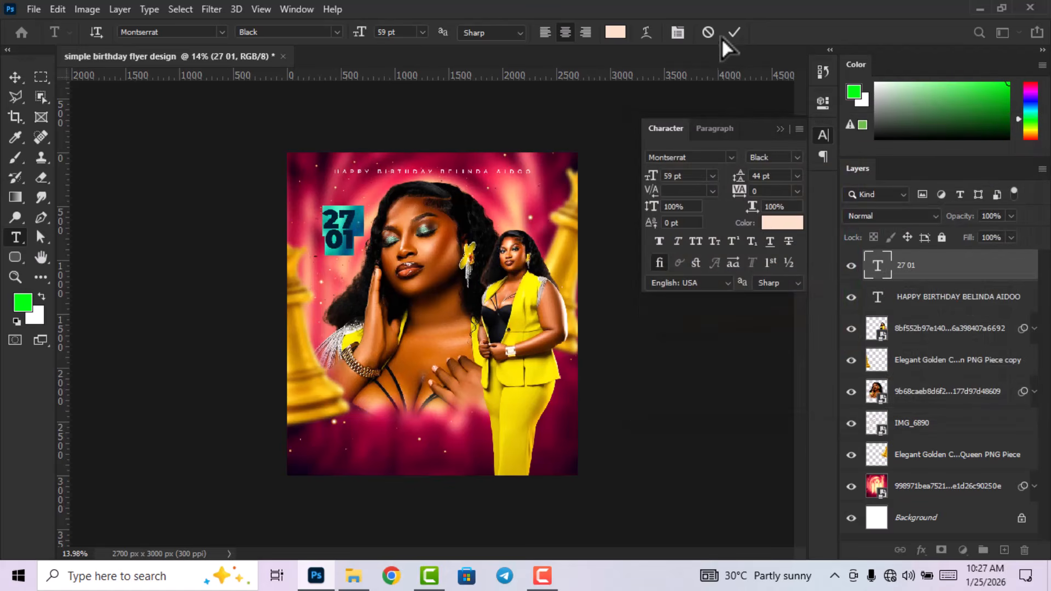
click(823, 135)
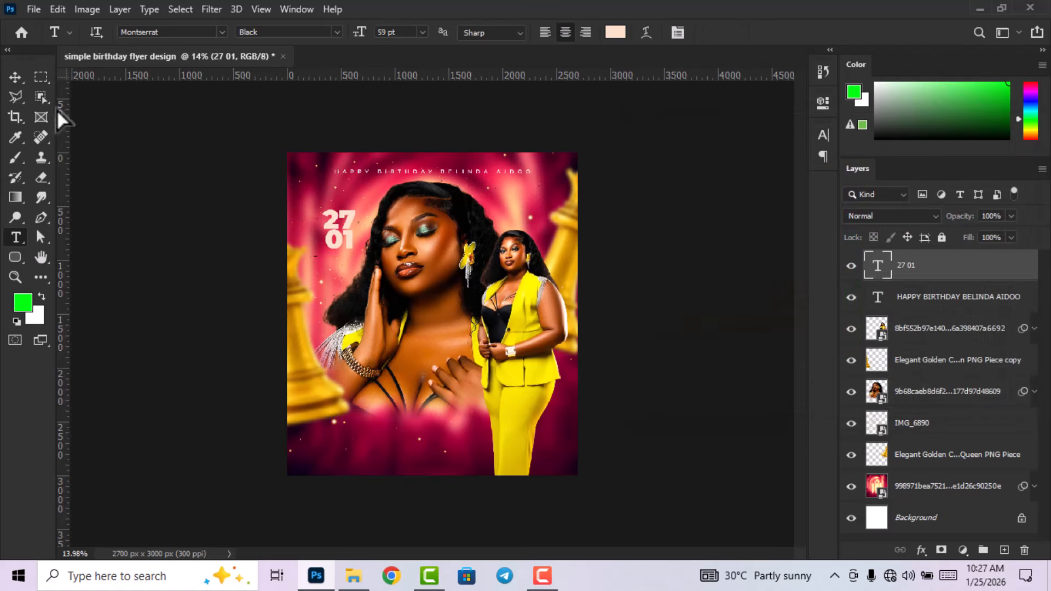
- Scale the date text to about 76% and move it down beside the large portrait's face
click(15, 77)
key(ctrl+plus)
key(ctrl+t)
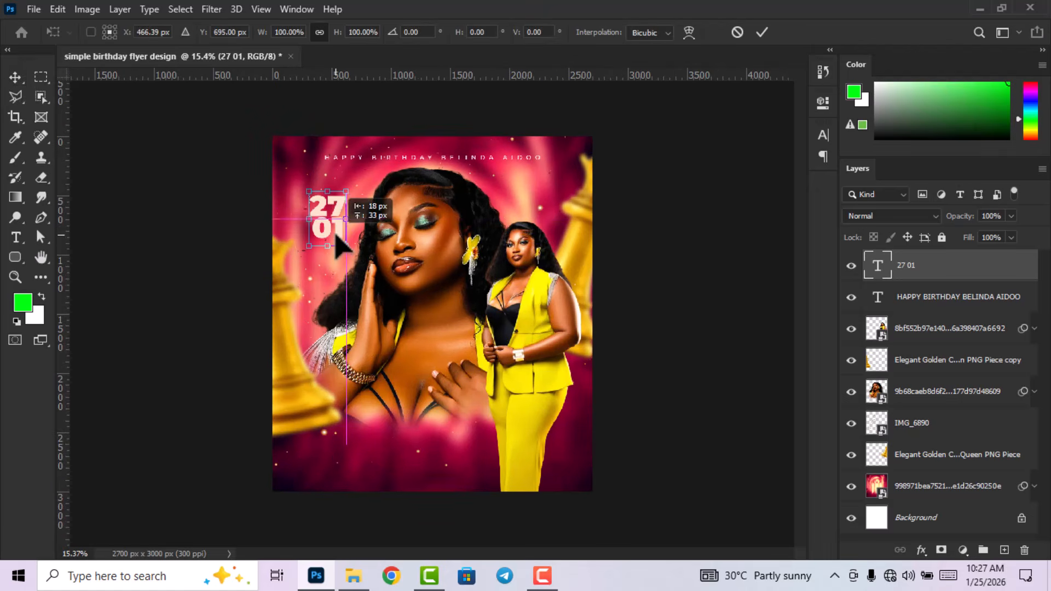
mouse_move(330, 241)
mouse_down()
mouse_move(322, 229)
mouse_move(329, 274)
mouse_move(329, 254)
mouse_up()
click(762, 33)
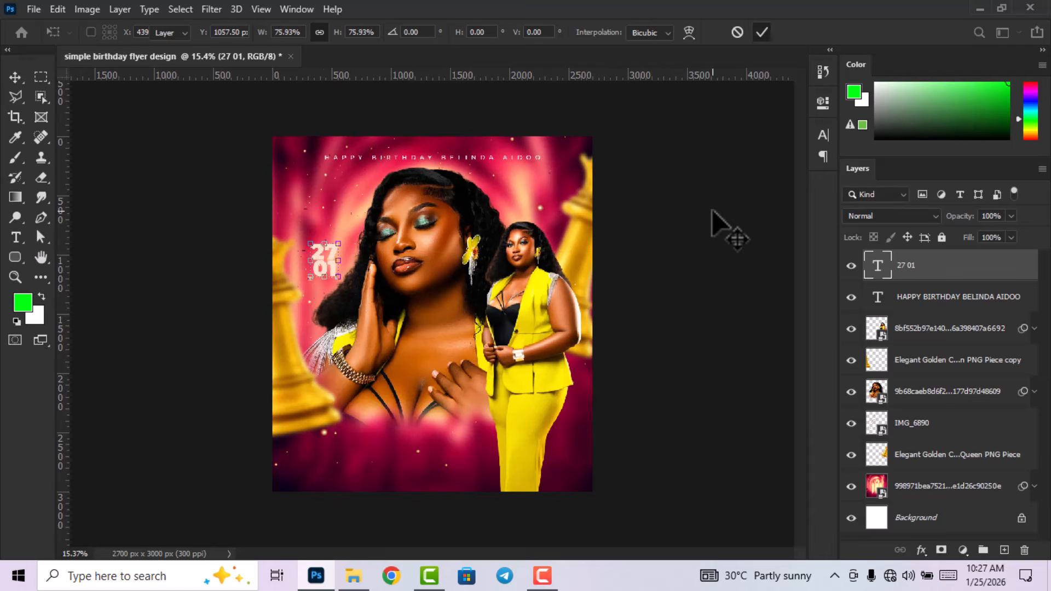
scroll(577, 282, down, 3)
scroll(660, 309, up, 2)
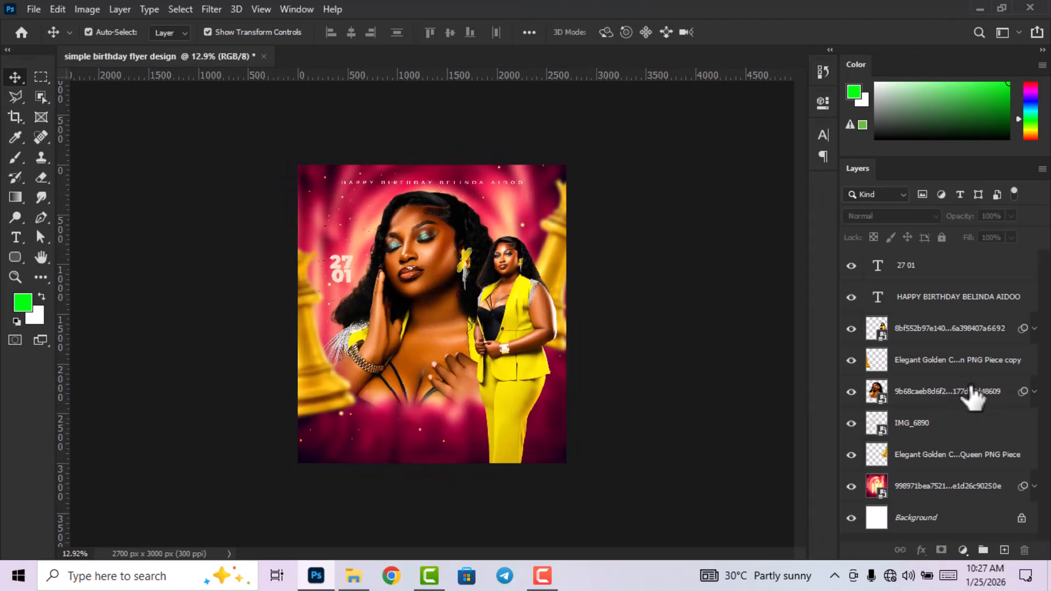
- Add a new layer above the date text and set the foreground color to very dark purple (0d000e)
click(969, 274)
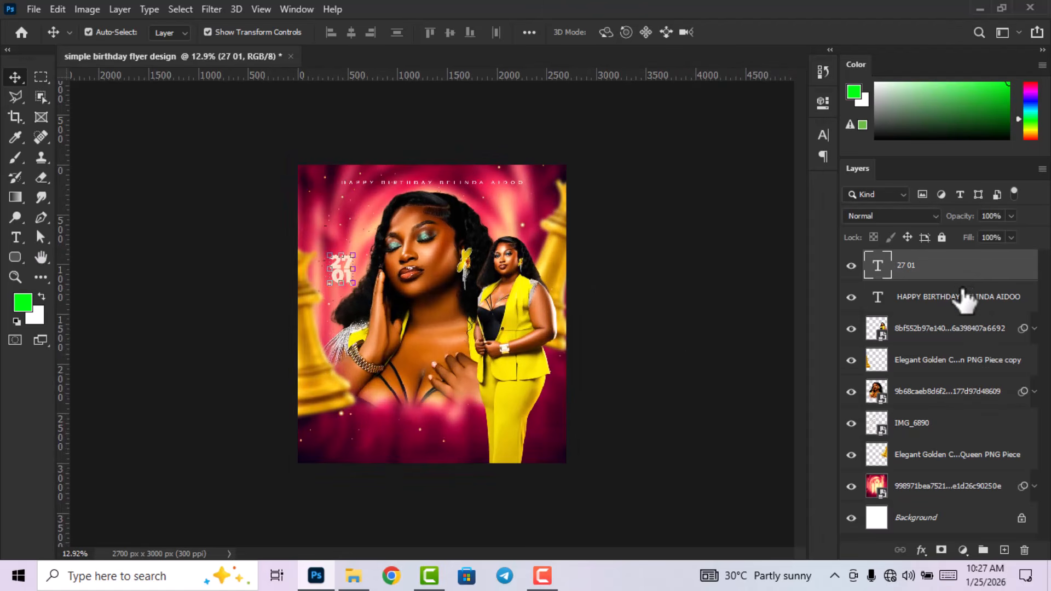
click(1004, 549)
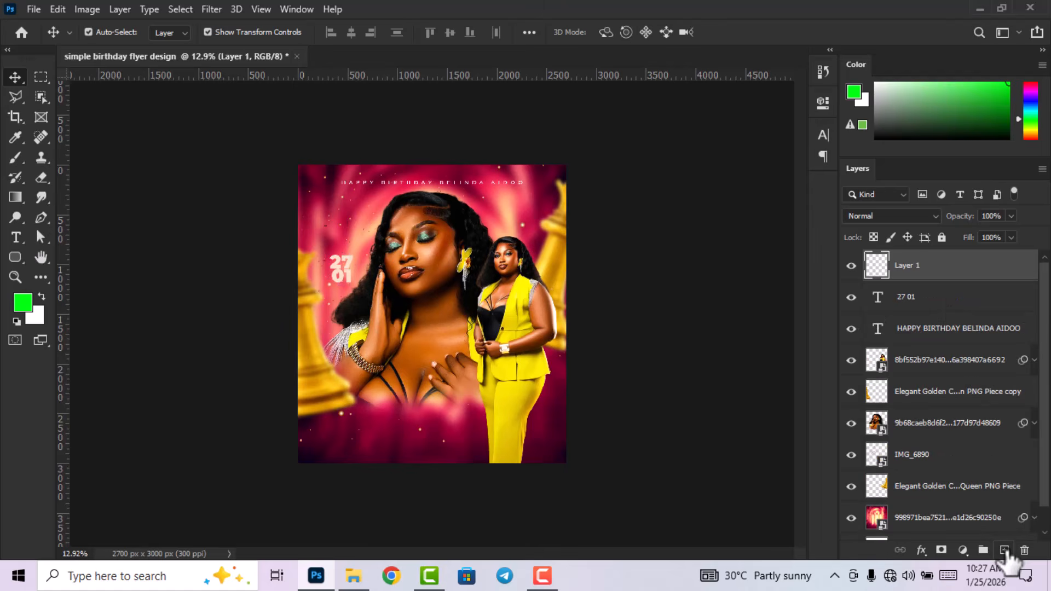
click(24, 305)
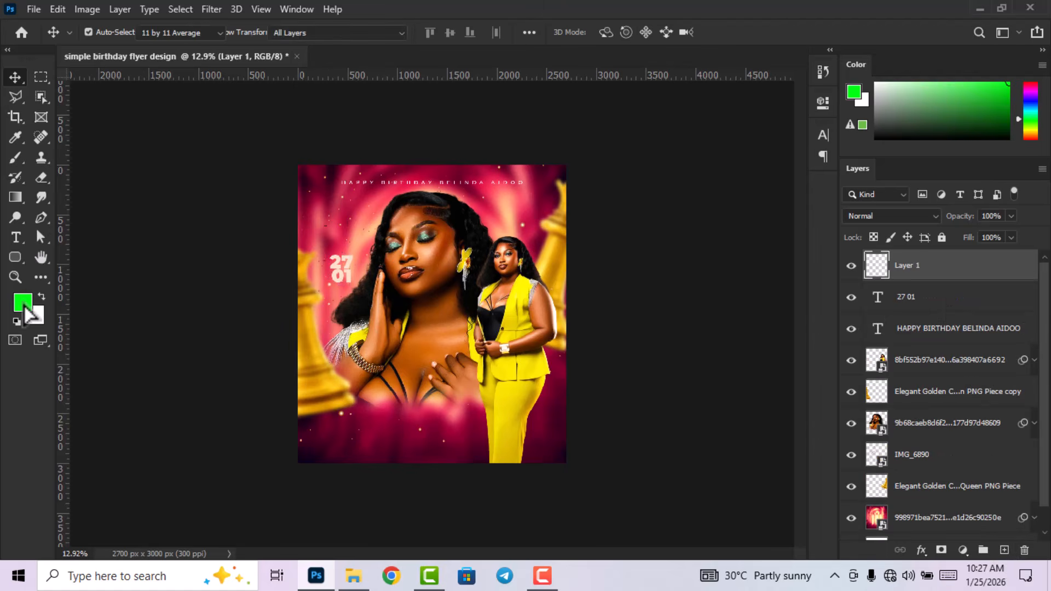
click(308, 455)
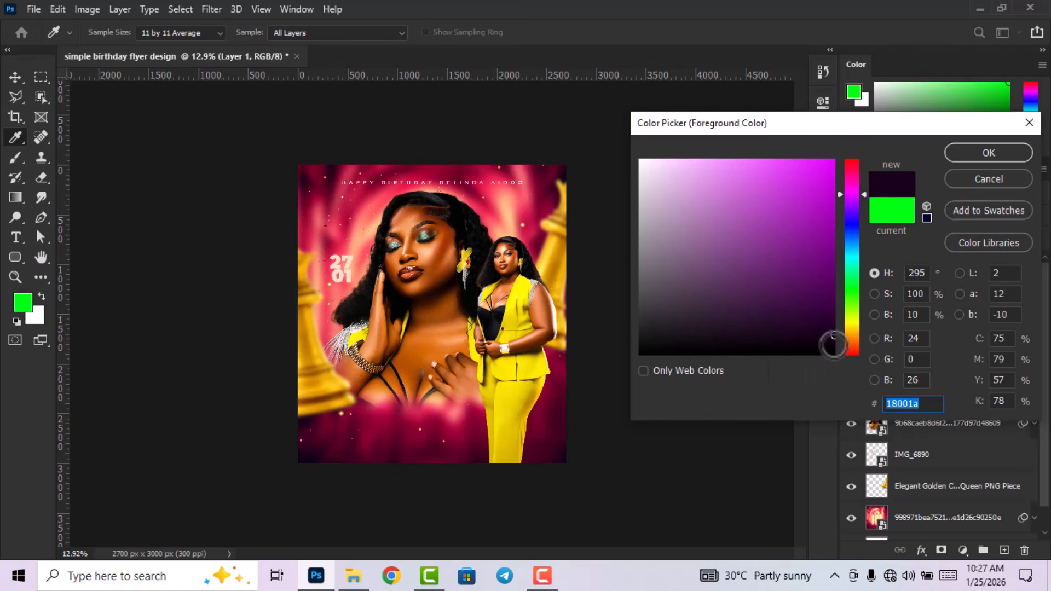
click(833, 345)
drag(922, 404, 857, 408)
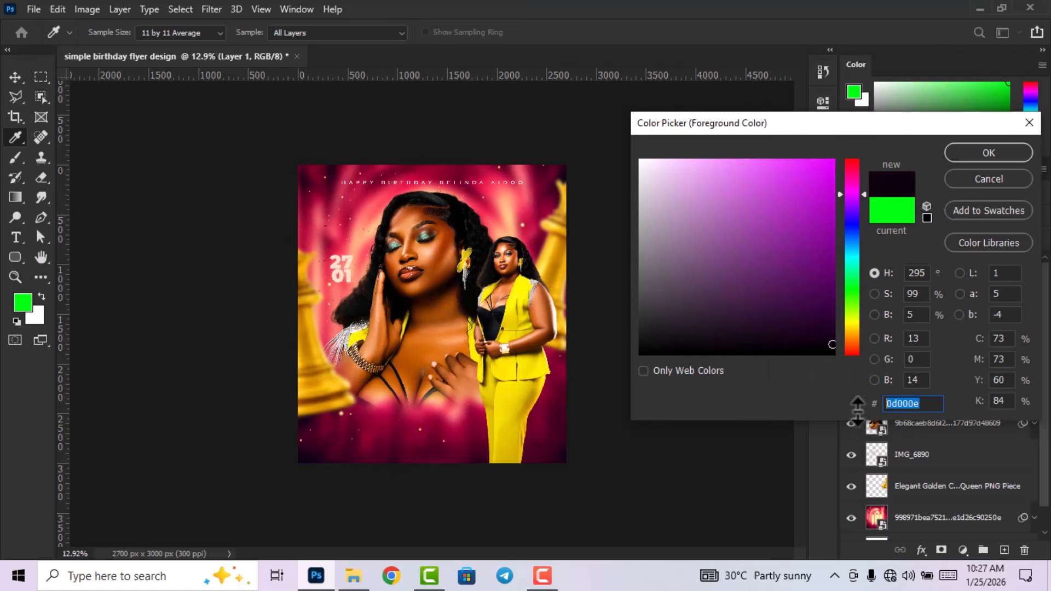
click(982, 155)
key(v)
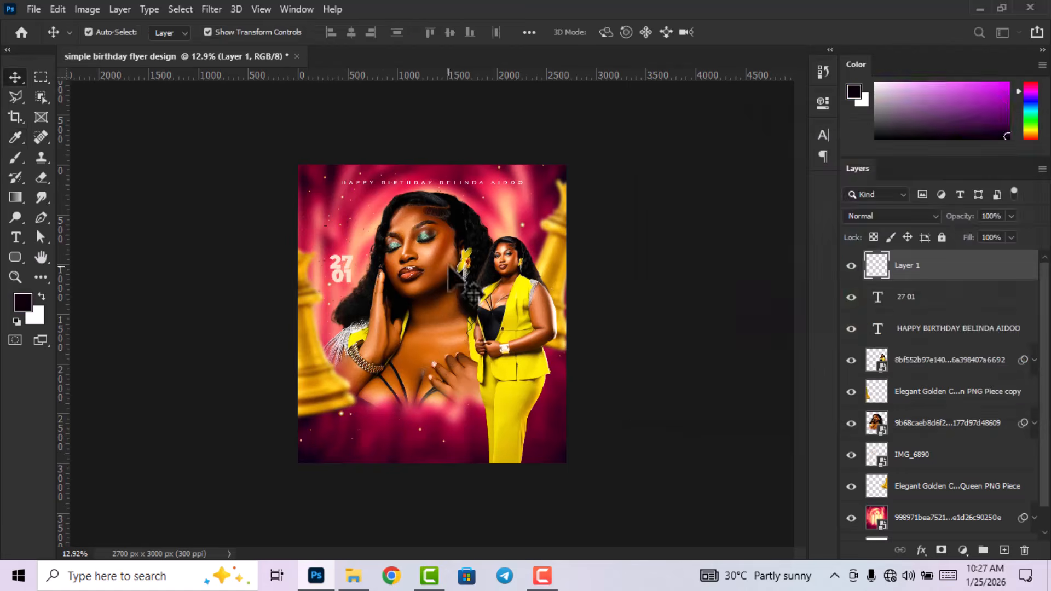
- Paint dark shading along the flyer's lower edge with a Soft Round brush at 2874 px and 0% hardness
click(17, 166)
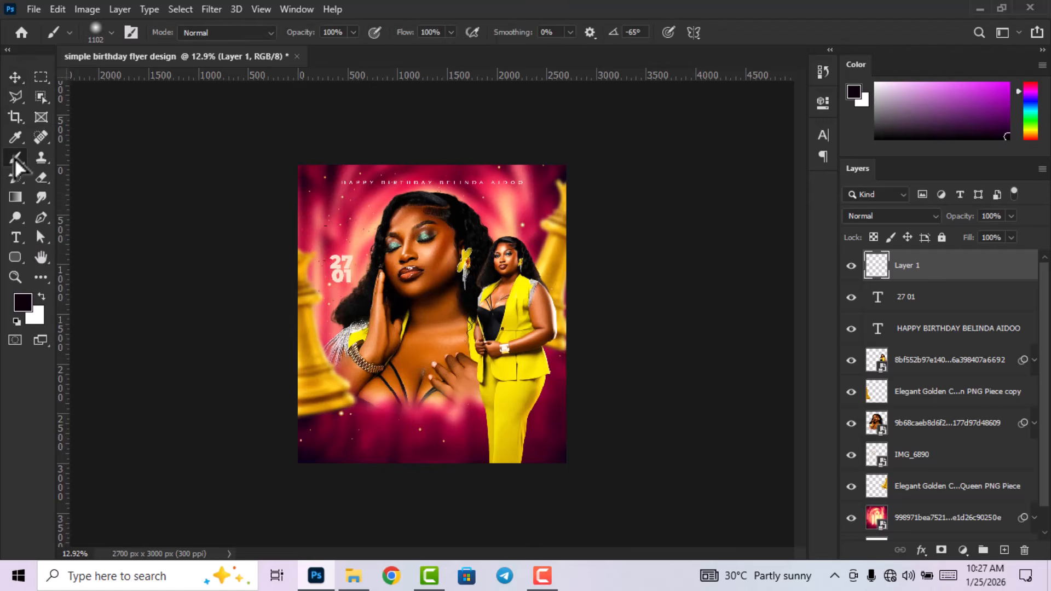
right_click(429, 329)
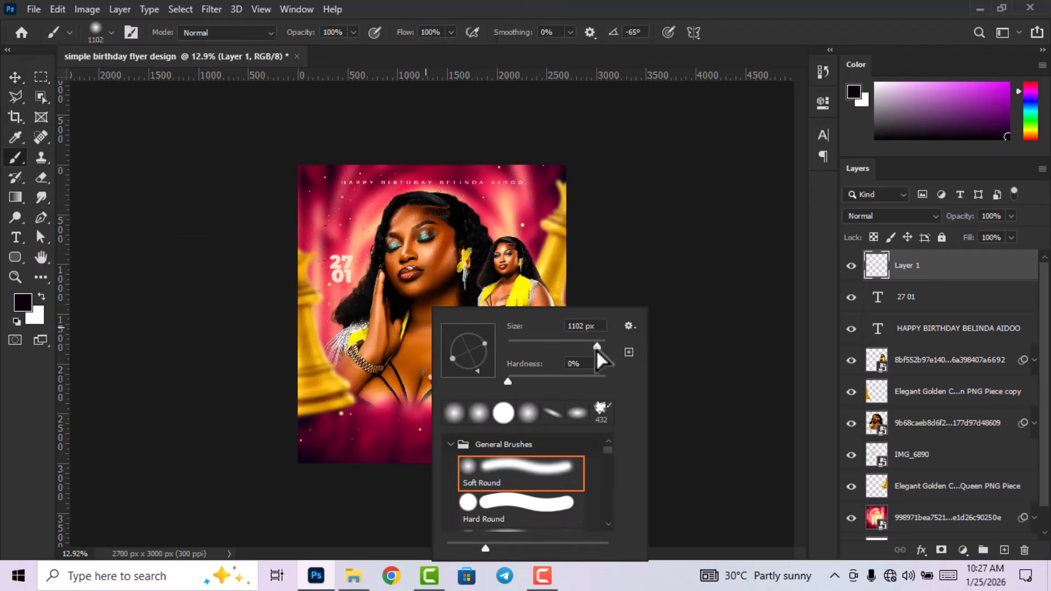
key(Return)
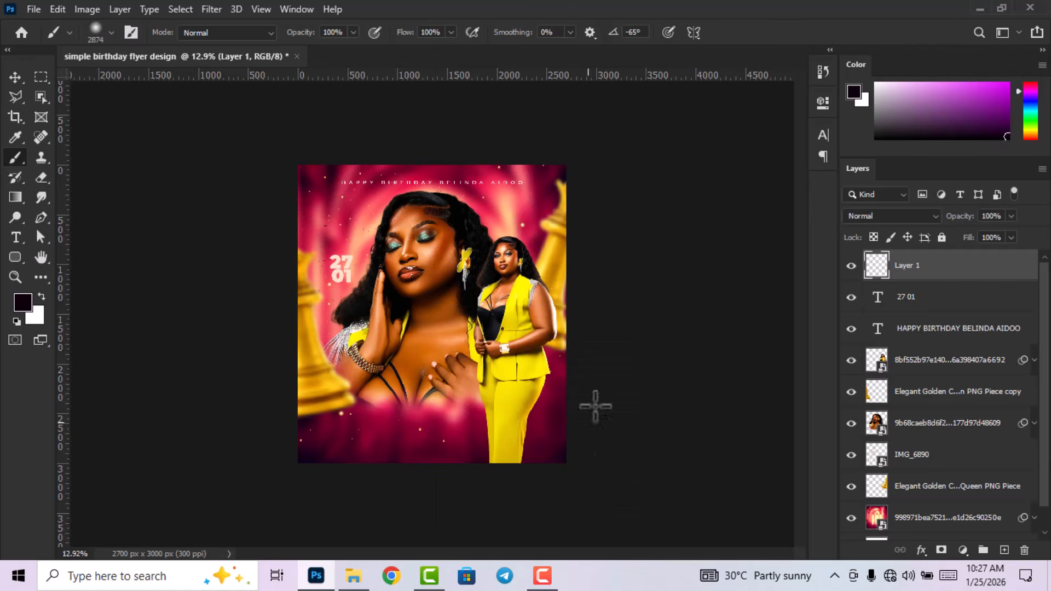
drag(215, 478, 246, 476)
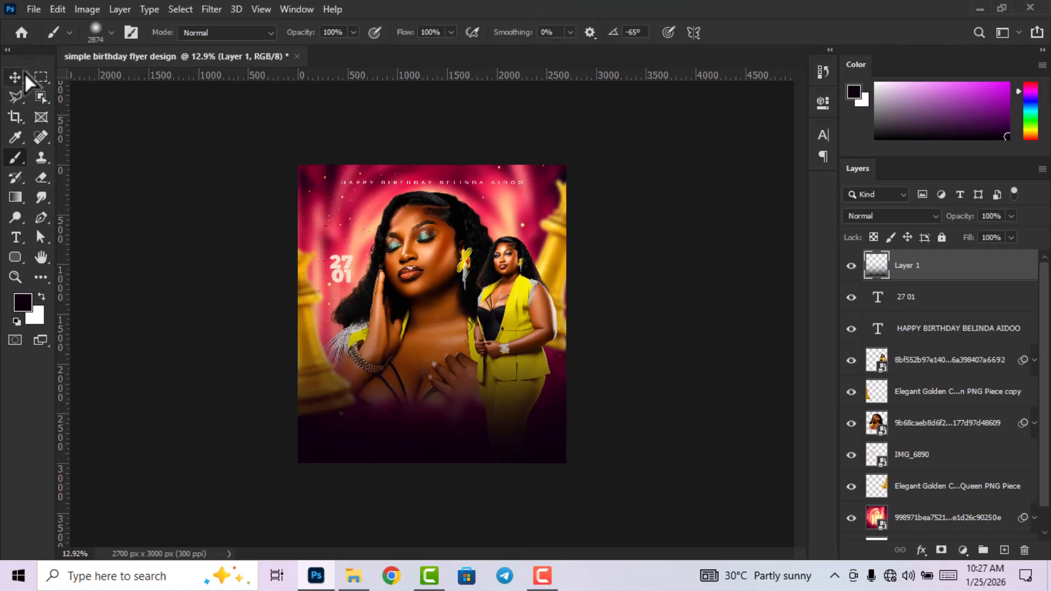
- Stretch the dark shading layer upward over the lower part of the portraits, then deselect it
click(23, 77)
drag(432, 236, 433, 208)
click(761, 33)
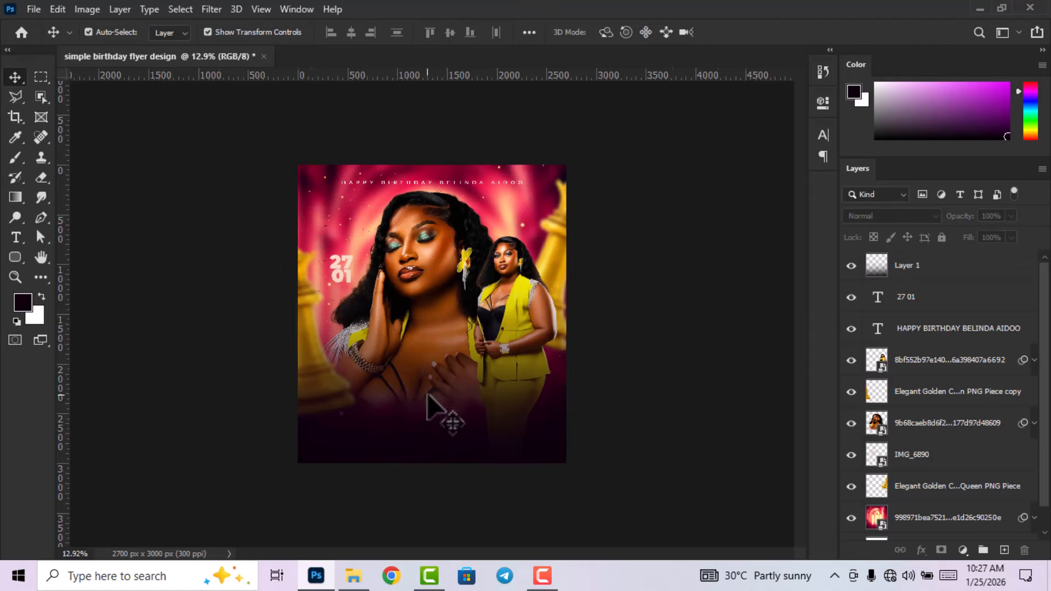
scroll(591, 340, up, 1)
key(ctrl+z)
click(674, 315)
scroll(630, 354, up, 2)
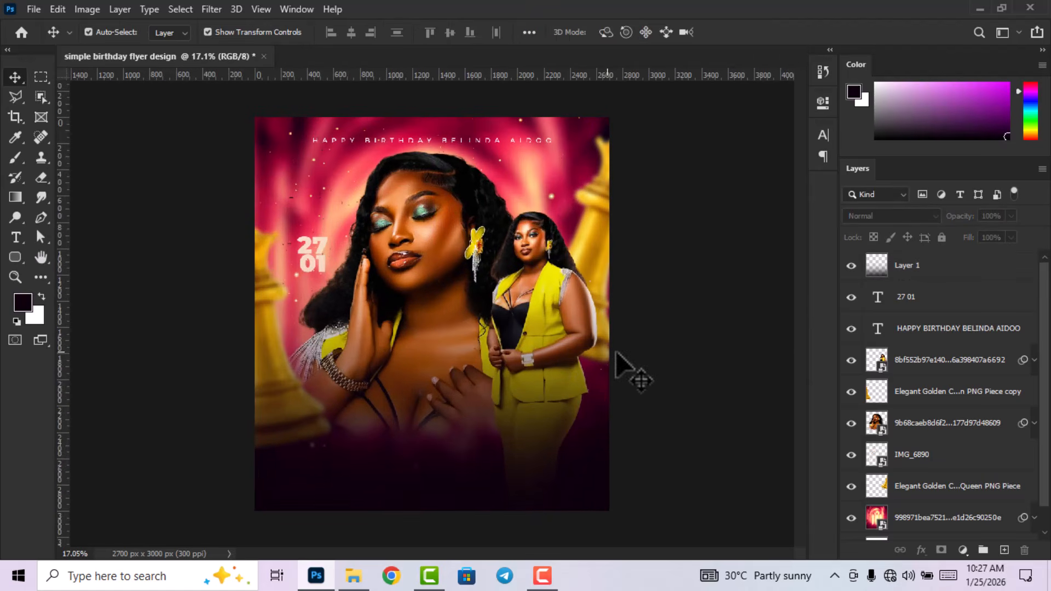
- Add the text "HAPPY" across the lower part of the large portrait and commit it
click(16, 237)
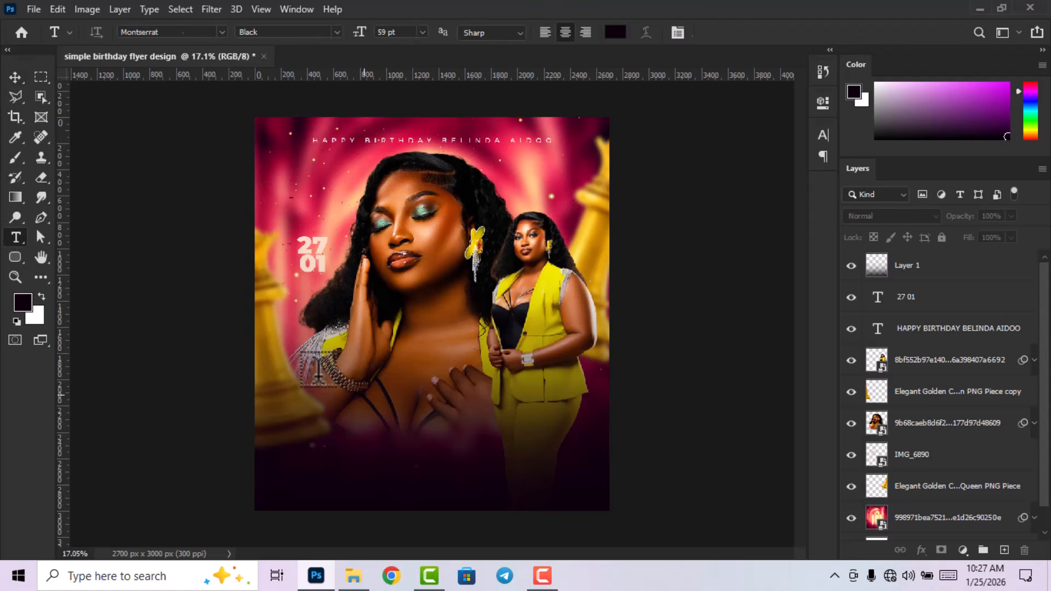
click(390, 386)
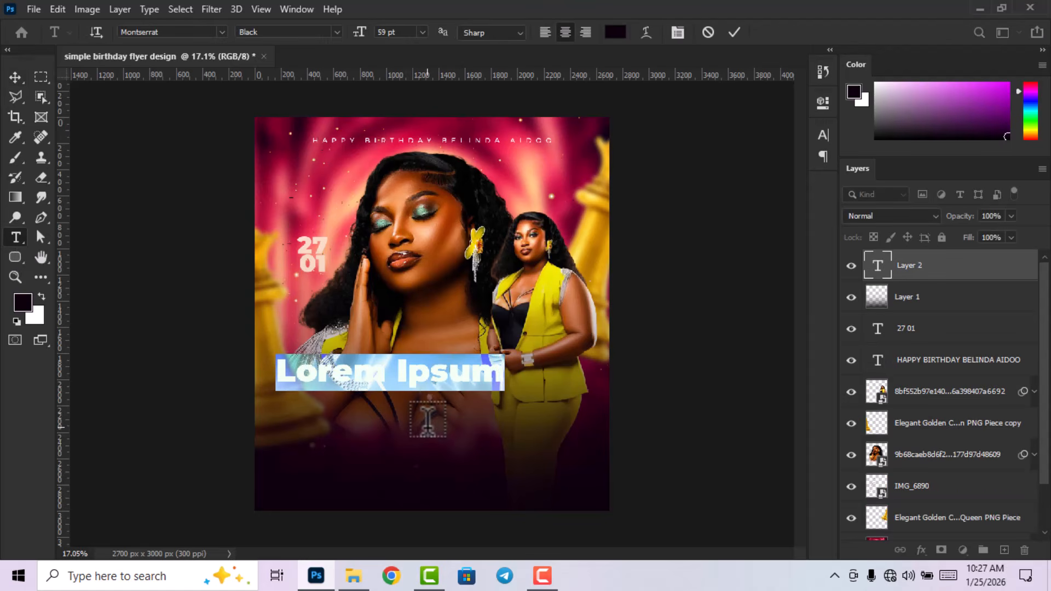
text(HAPPY)
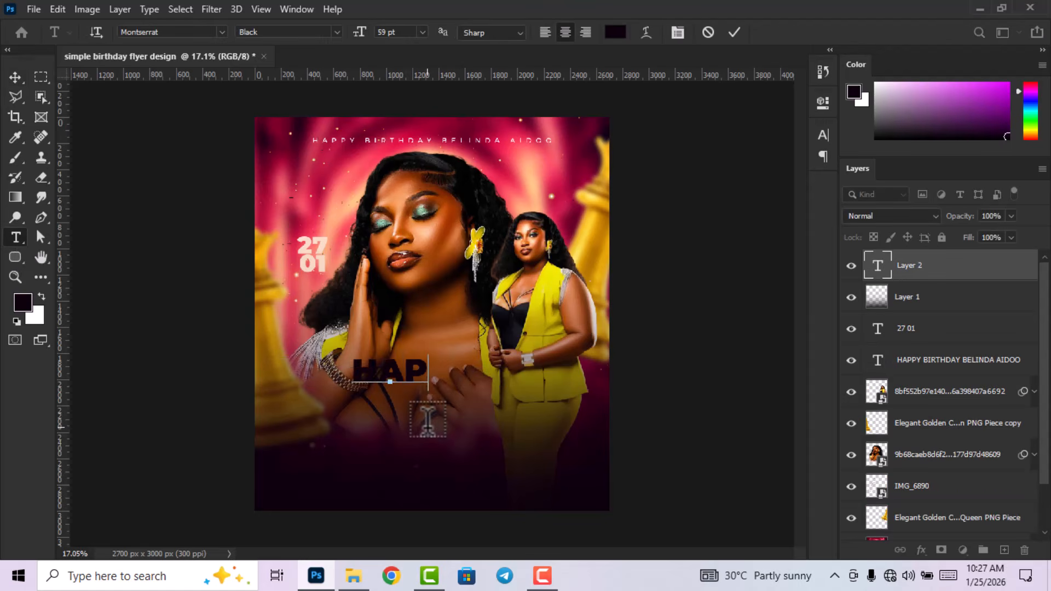
click(736, 36)
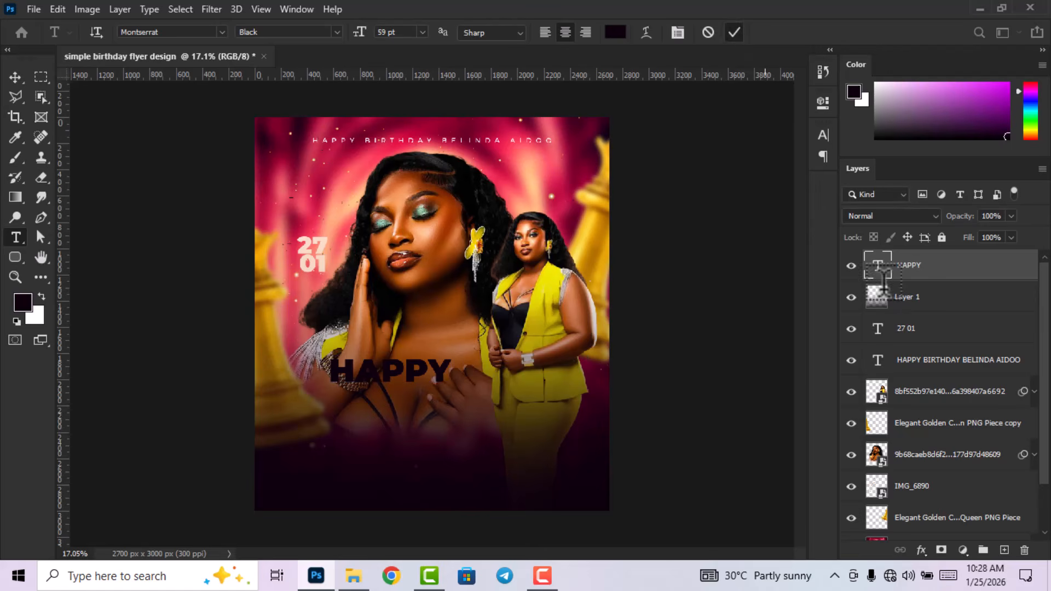
- Change the "HAPPY" text color to white and move it slightly right and down on the large portrait's chest
double_click(877, 265)
click(820, 139)
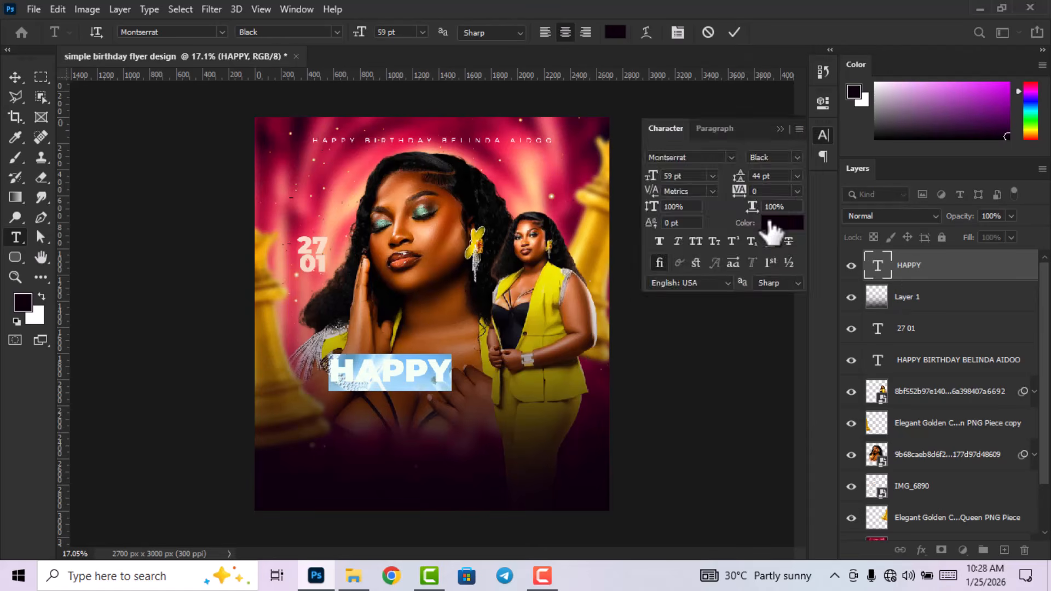
click(773, 225)
drag(774, 228, 553, 85)
click(980, 153)
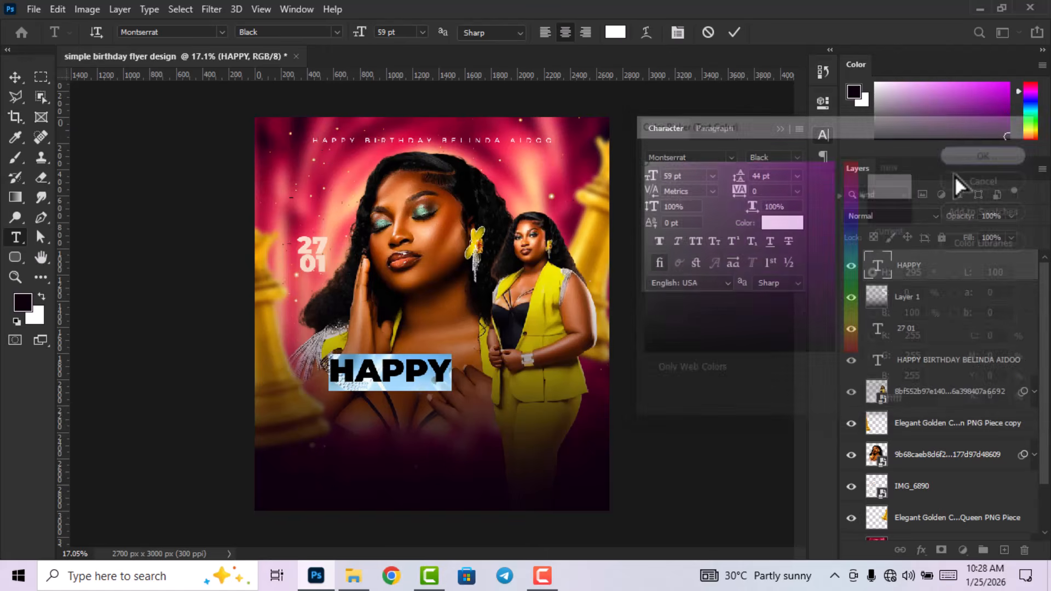
click(734, 32)
click(822, 139)
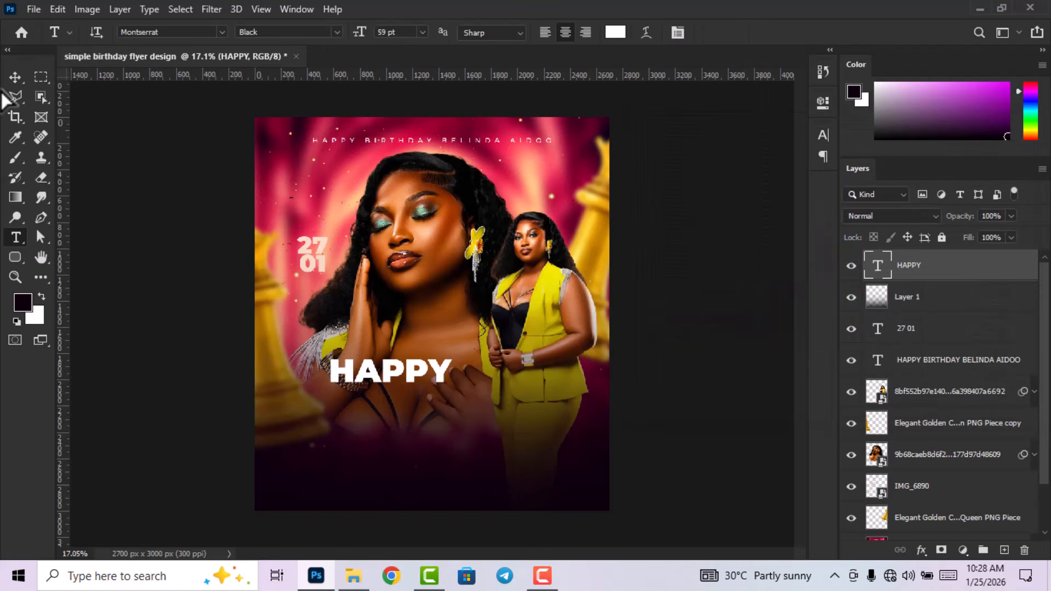
click(15, 80)
drag(414, 377, 448, 390)
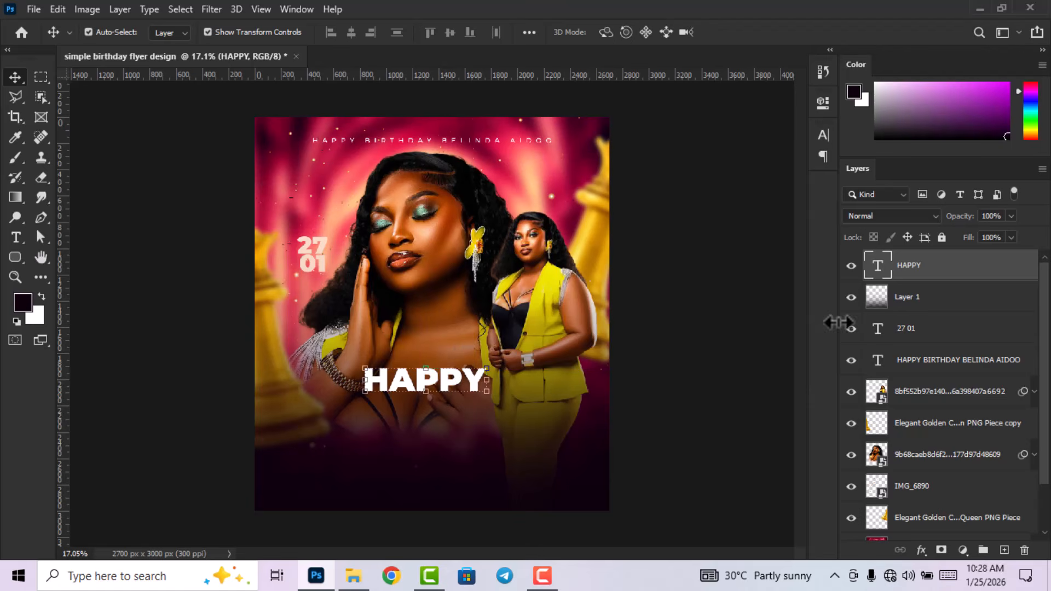
- Set the tracking of "HAPPY" to -40, commit it, and nudge the text slightly to the right
double_click(877, 265)
click(823, 134)
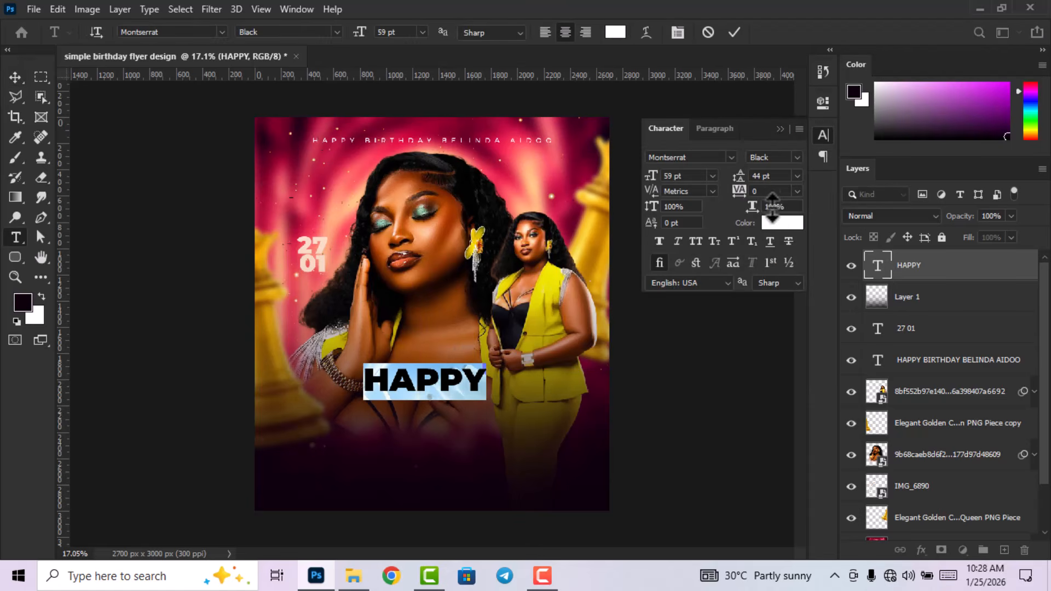
scroll(756, 191, down, 3)
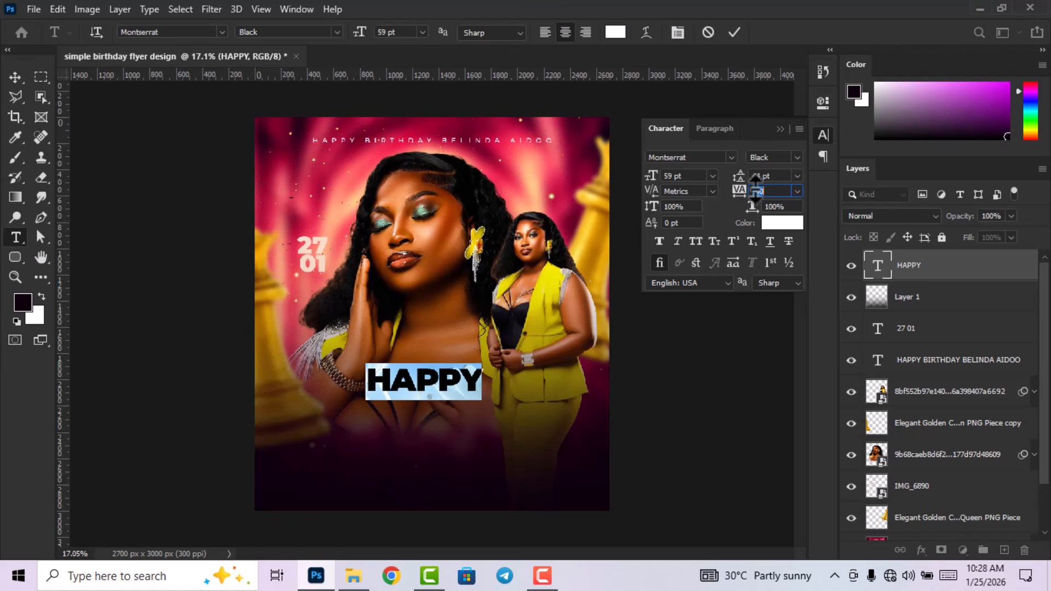
click(734, 32)
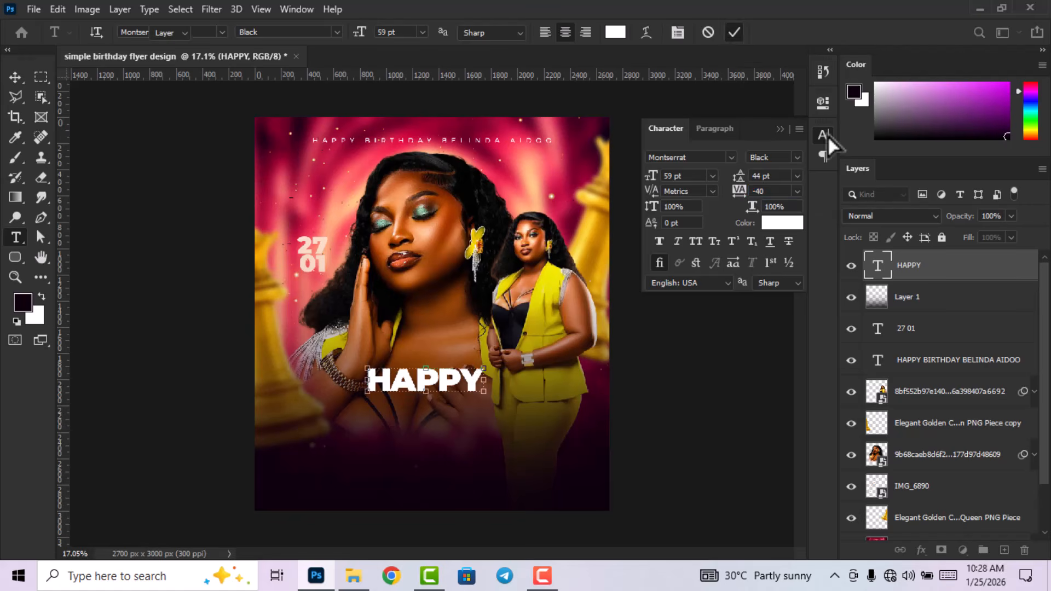
click(822, 135)
click(141, 338)
drag(432, 386, 434, 388)
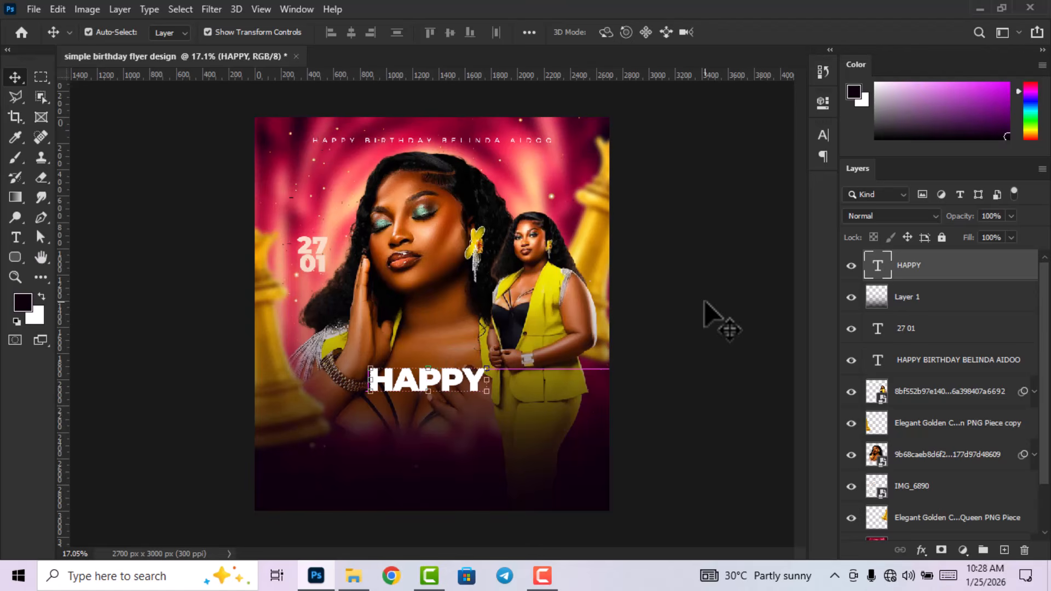
click(105, 244)
- Add a new text line reading "Birthday" below "HAPPY" and commit it
click(16, 237)
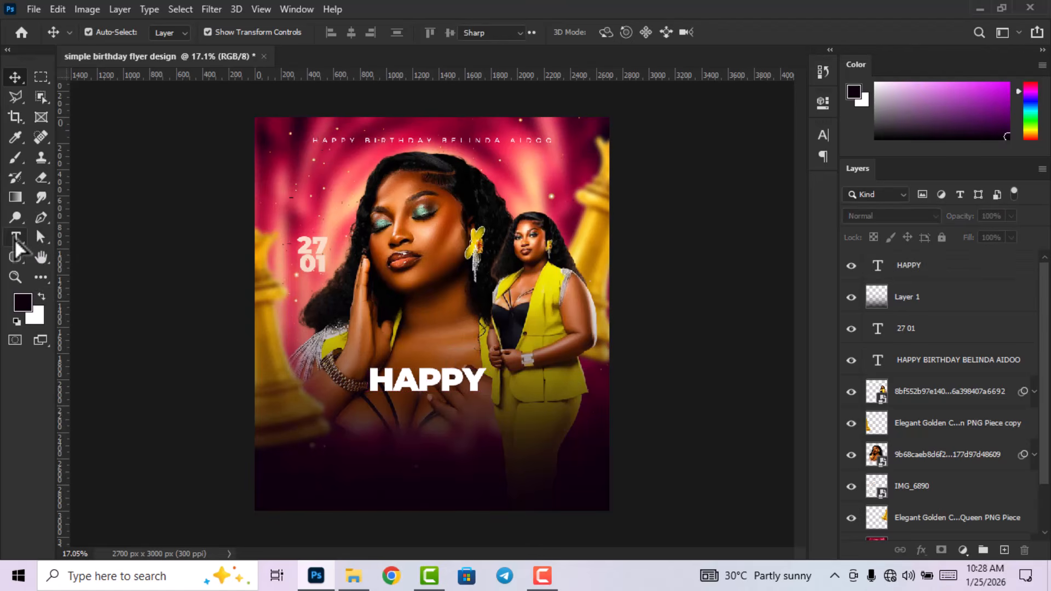
click(386, 444)
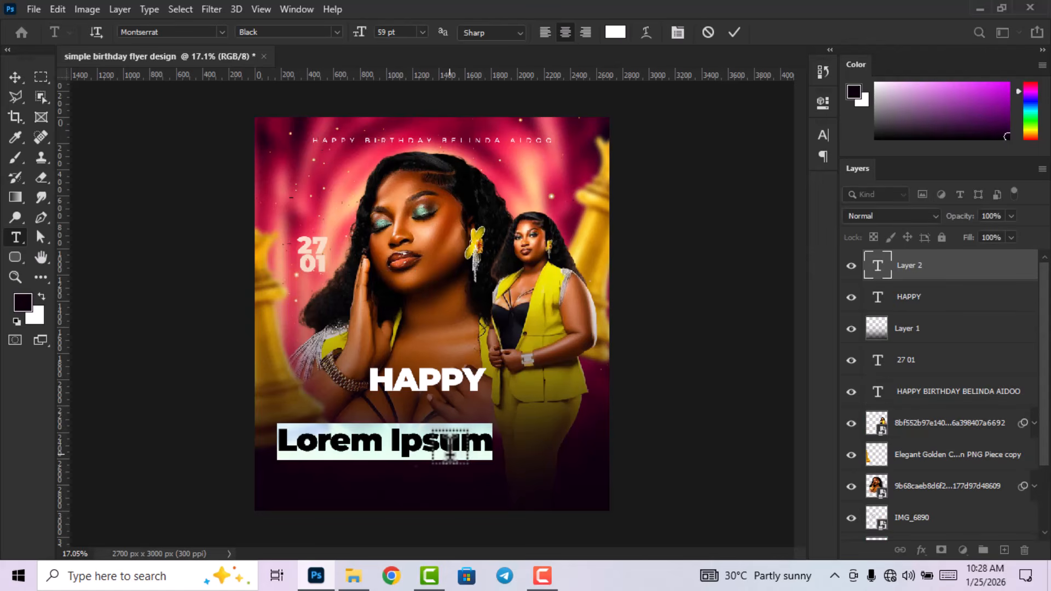
text(Birthday)
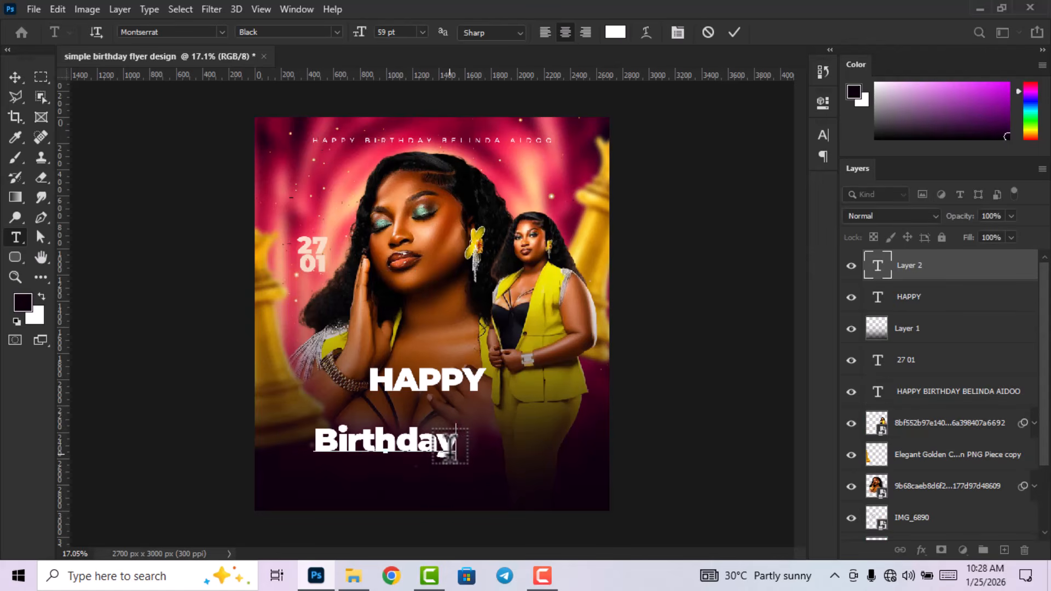
click(873, 274)
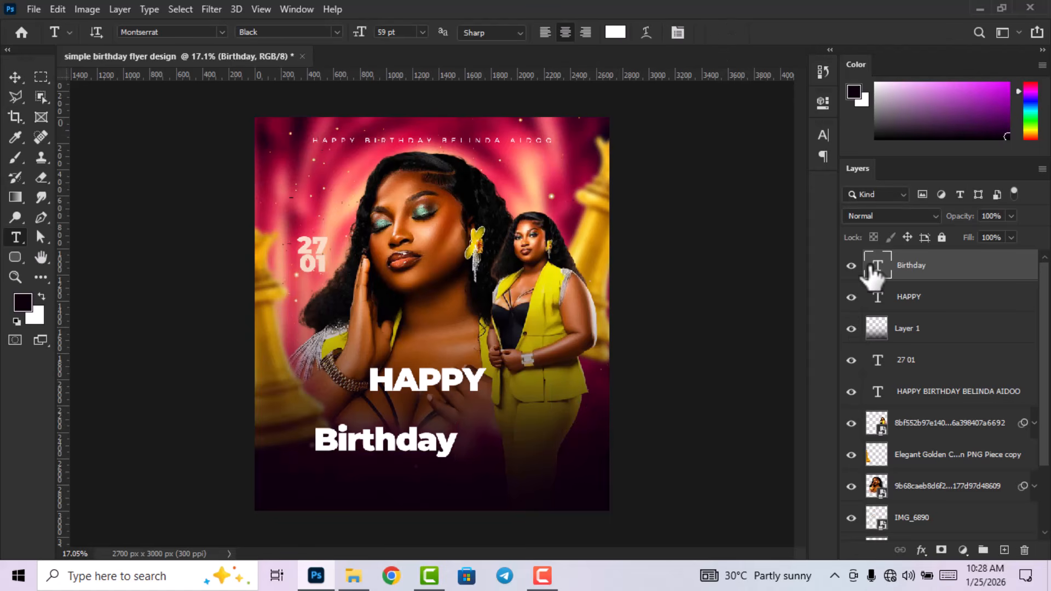
- Change the font of the "Birthday" text to Autography
double_click(879, 268)
click(821, 135)
click(732, 158)
click(741, 166)
- Color the "Birthday" text light orange (ffb37b)
click(786, 228)
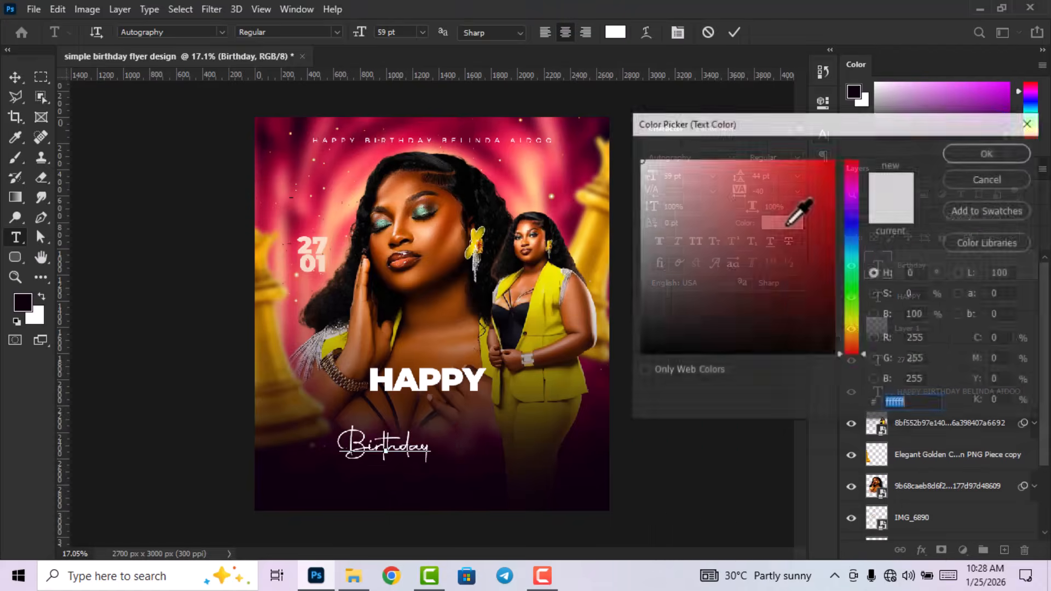
click(533, 173)
click(757, 159)
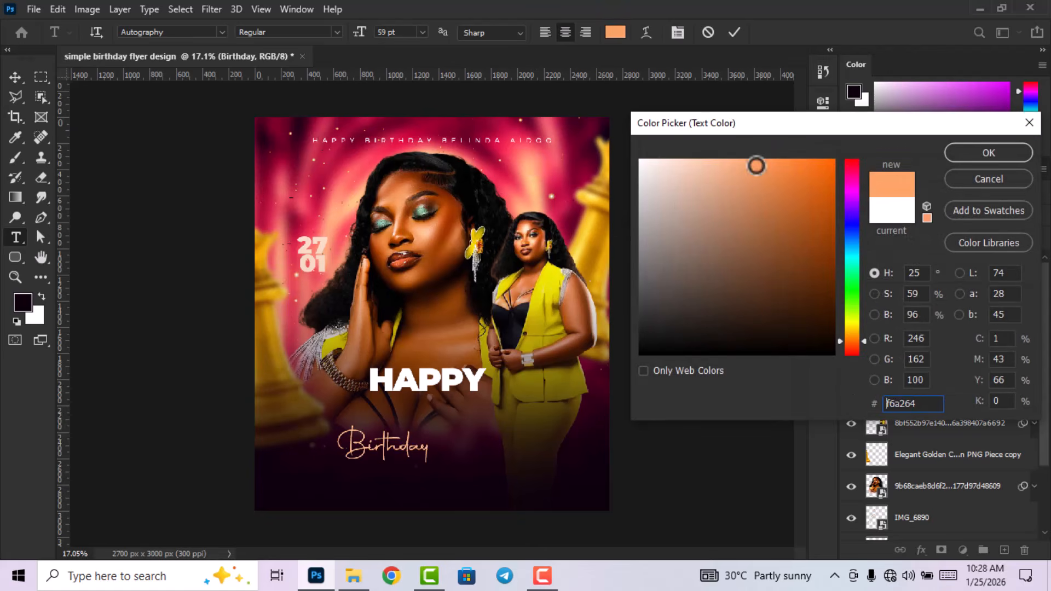
click(740, 158)
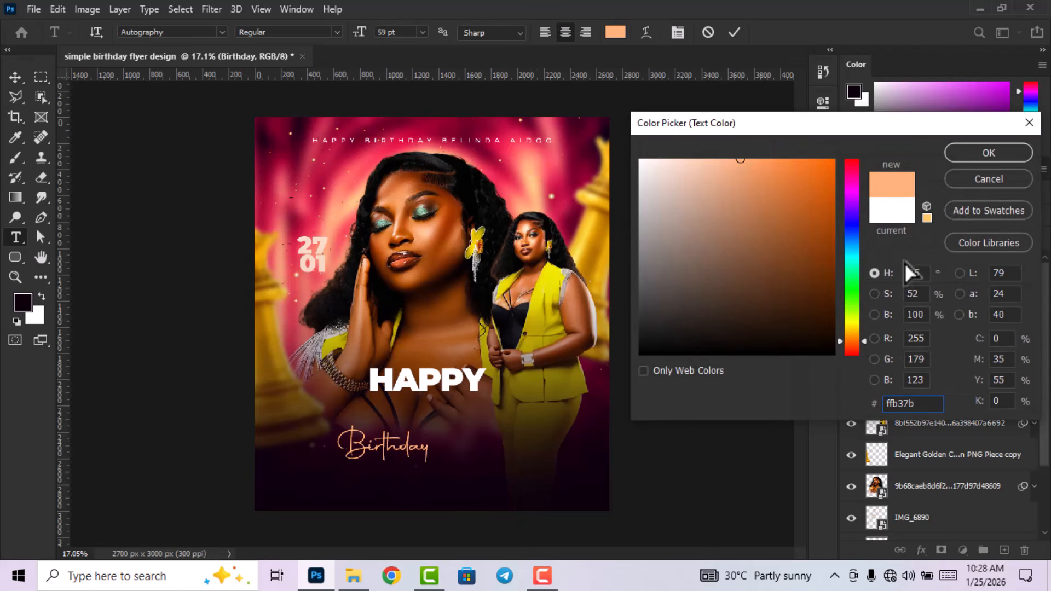
drag(927, 404, 838, 399)
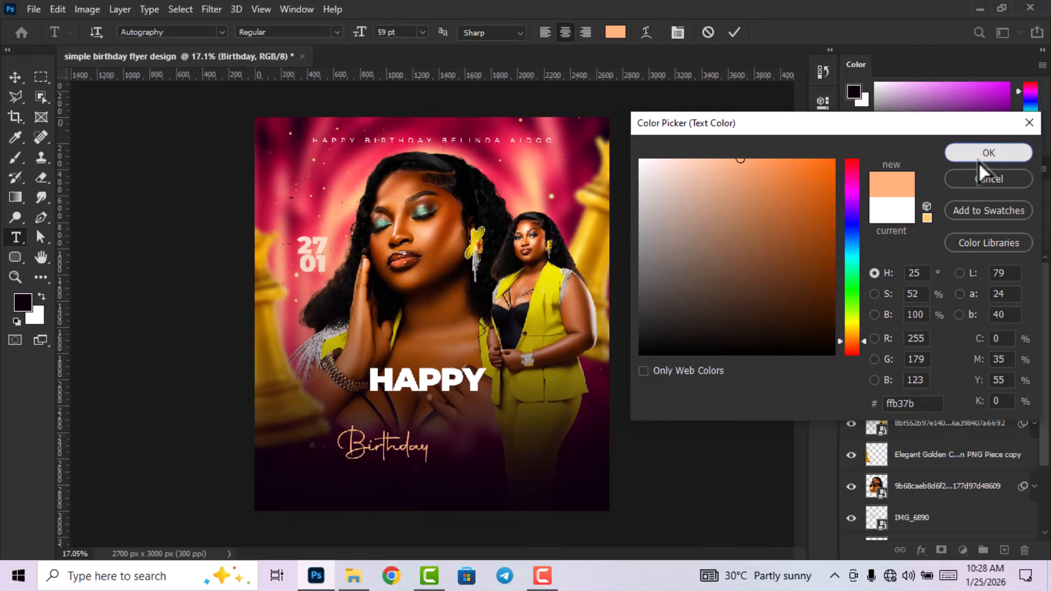
click(977, 156)
- Enlarge the "Birthday" text to 65 pt, commit it, and place it directly beneath "HAPPY"
drag(691, 176, 761, 191)
click(734, 32)
click(823, 135)
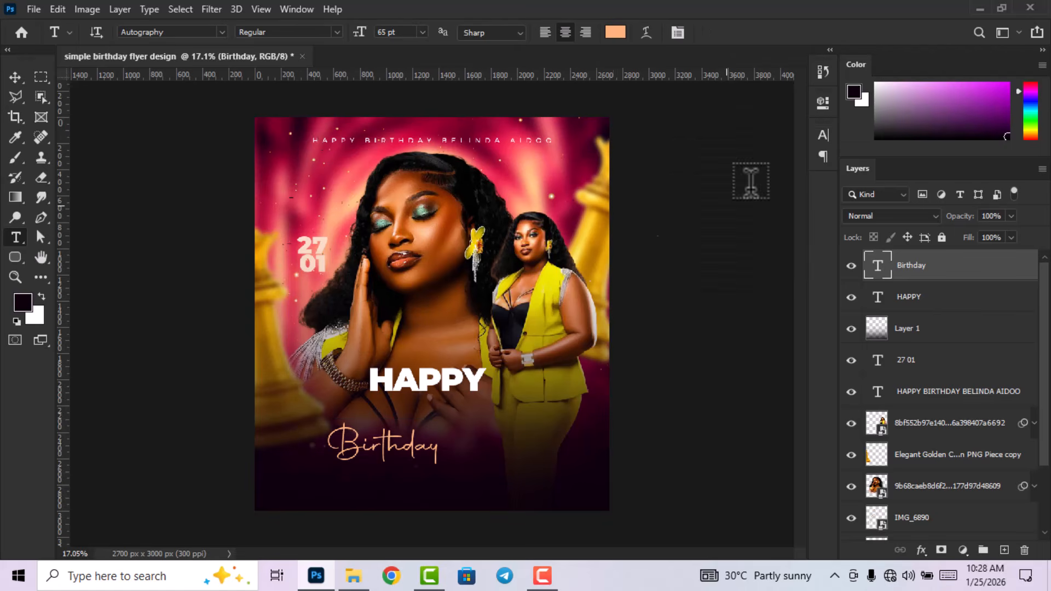
click(14, 77)
drag(392, 450, 430, 417)
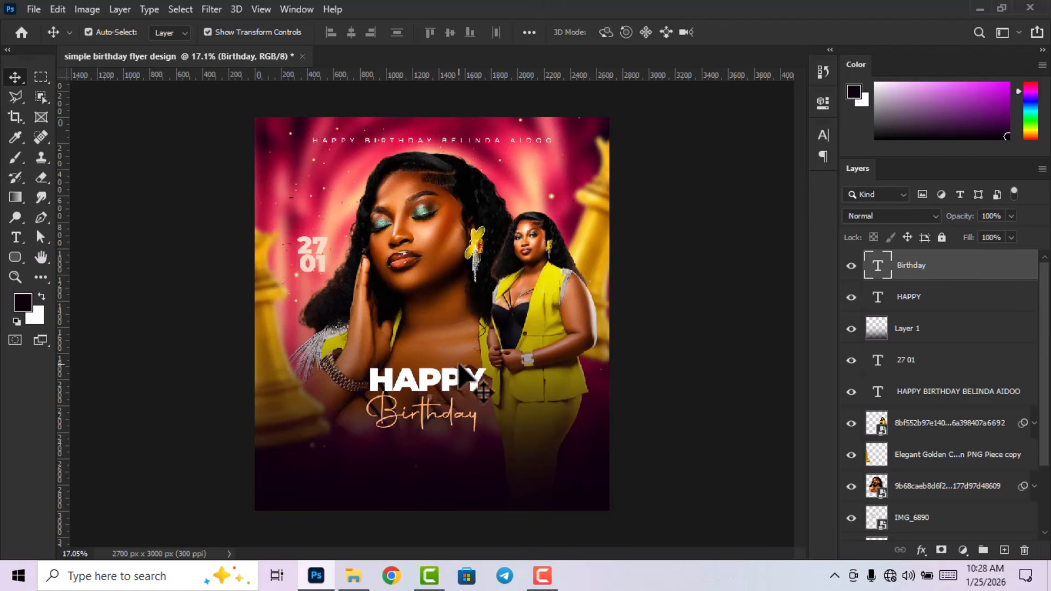
- Scale the "HAPPY" text up slightly, commit the transform, and deselect it
click(463, 377)
drag(426, 364, 438, 386)
click(761, 32)
click(688, 276)
scroll(388, 404, up, 1)
click(698, 306)
- Move "Birthday" down 23 px and nudge "HAPPY" so that their left edges line up
click(432, 438)
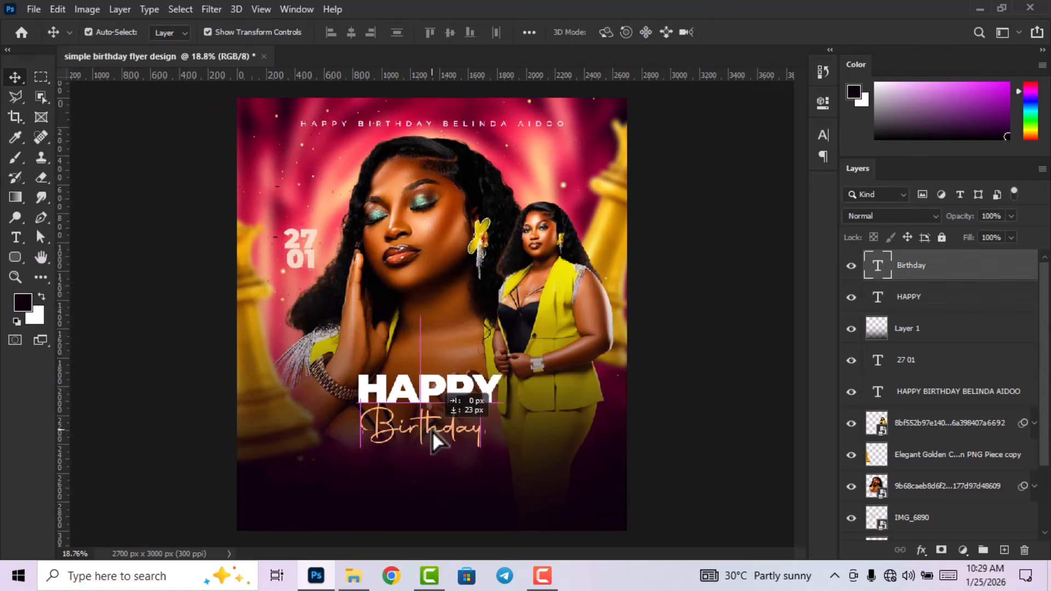
click(675, 395)
click(464, 392)
drag(461, 385, 463, 393)
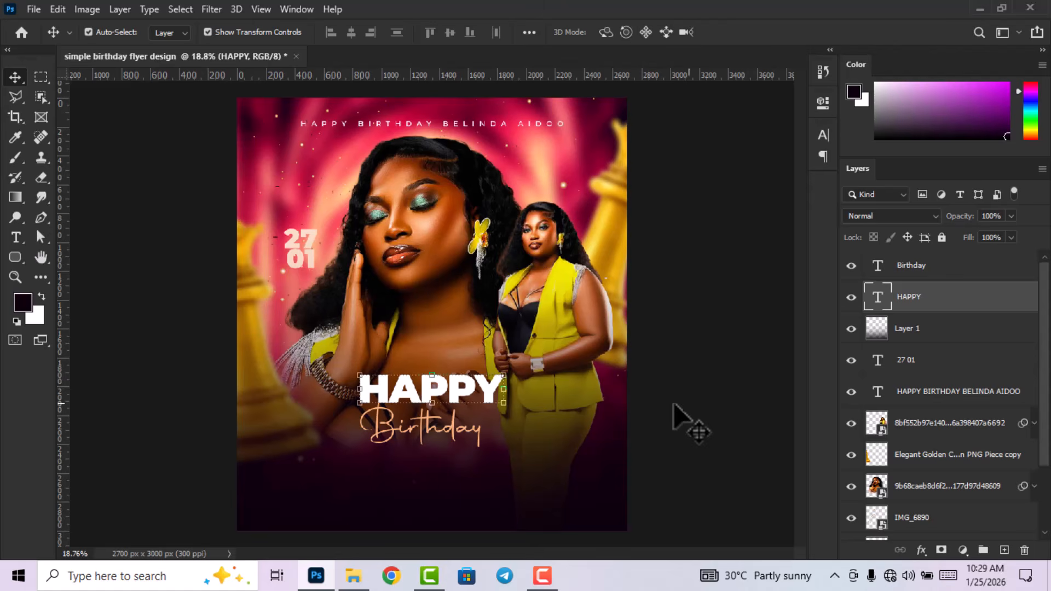
- Set the "Birthday" text's leading to 42 pt and its tracking to -40, and commit the changes
click(430, 438)
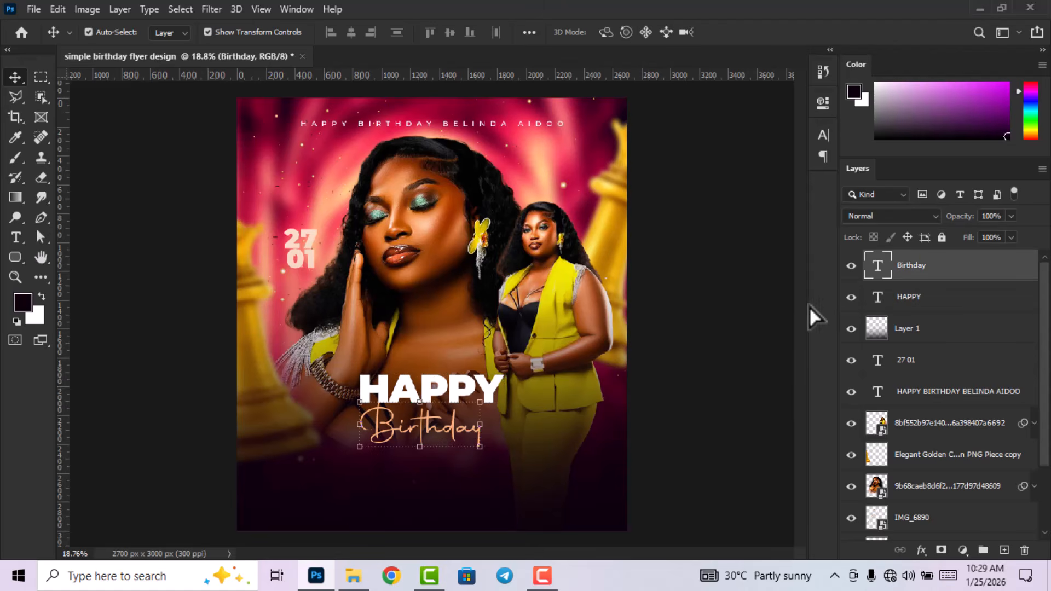
double_click(879, 266)
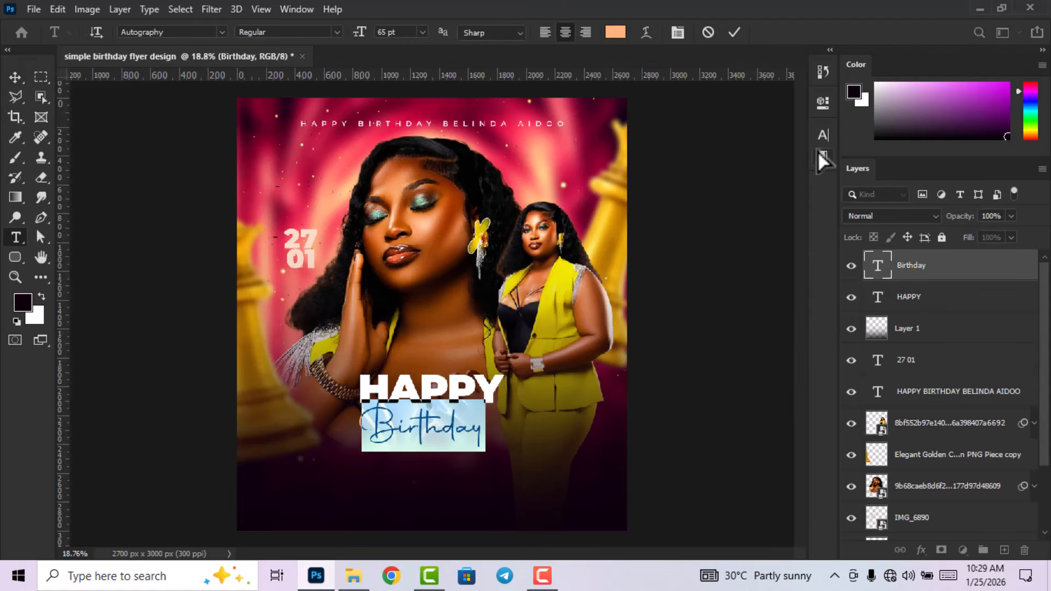
click(823, 137)
click(768, 188)
scroll(771, 191, down, 2)
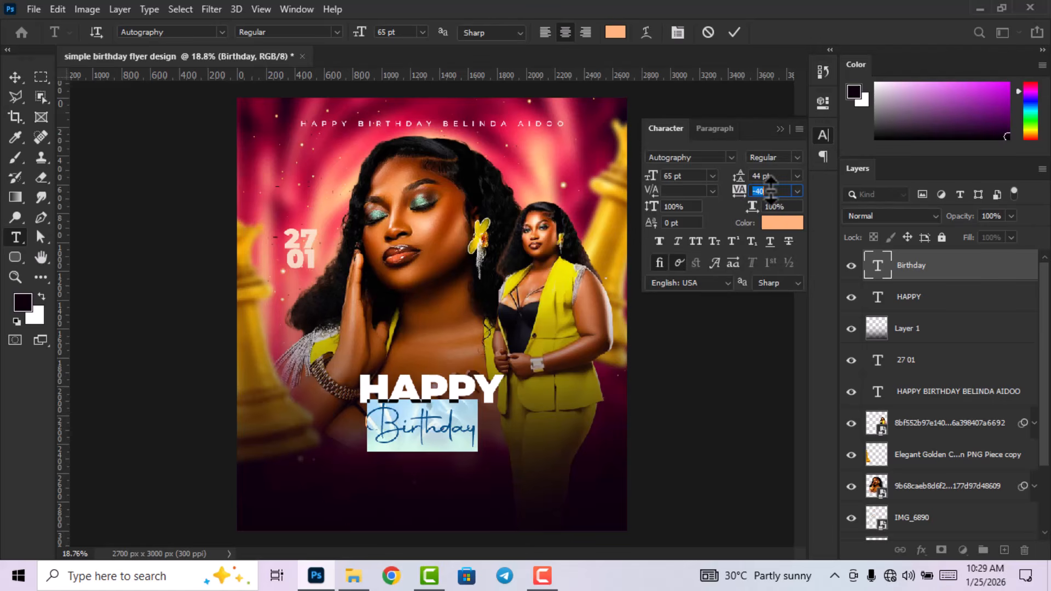
click(771, 176)
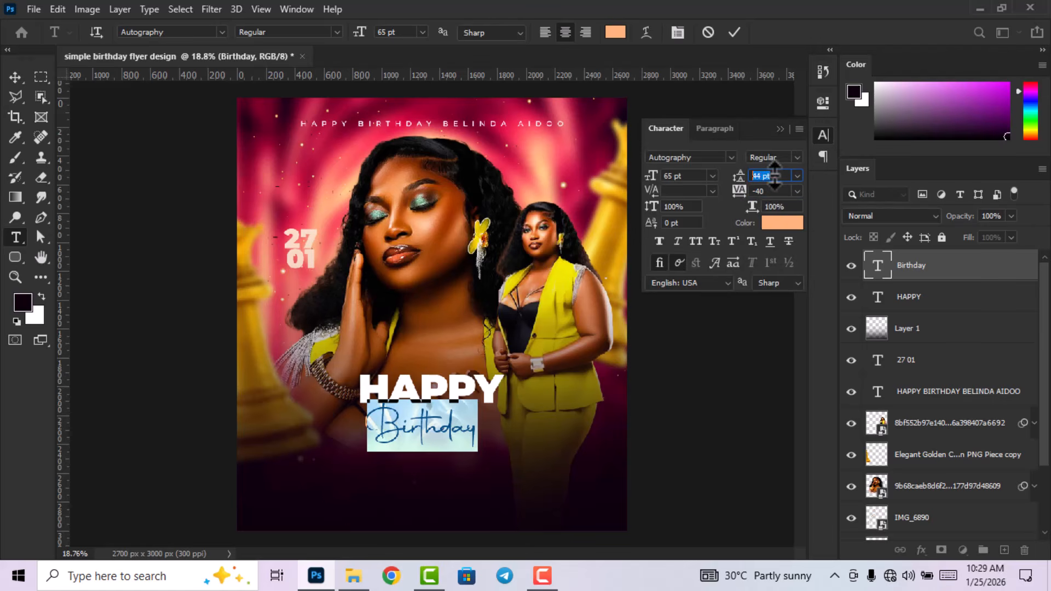
click(765, 190)
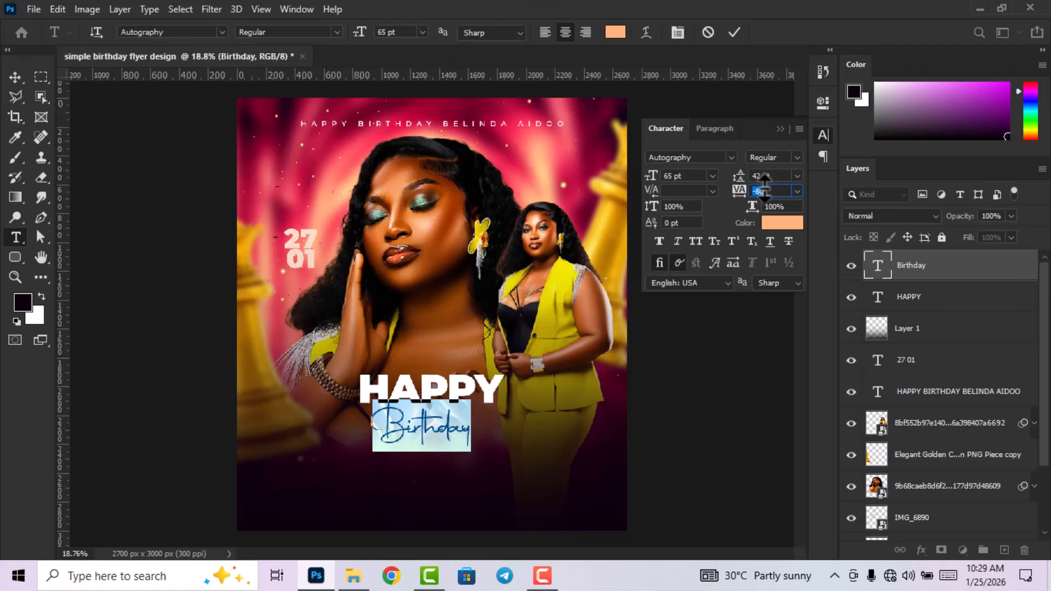
click(733, 32)
key(v)
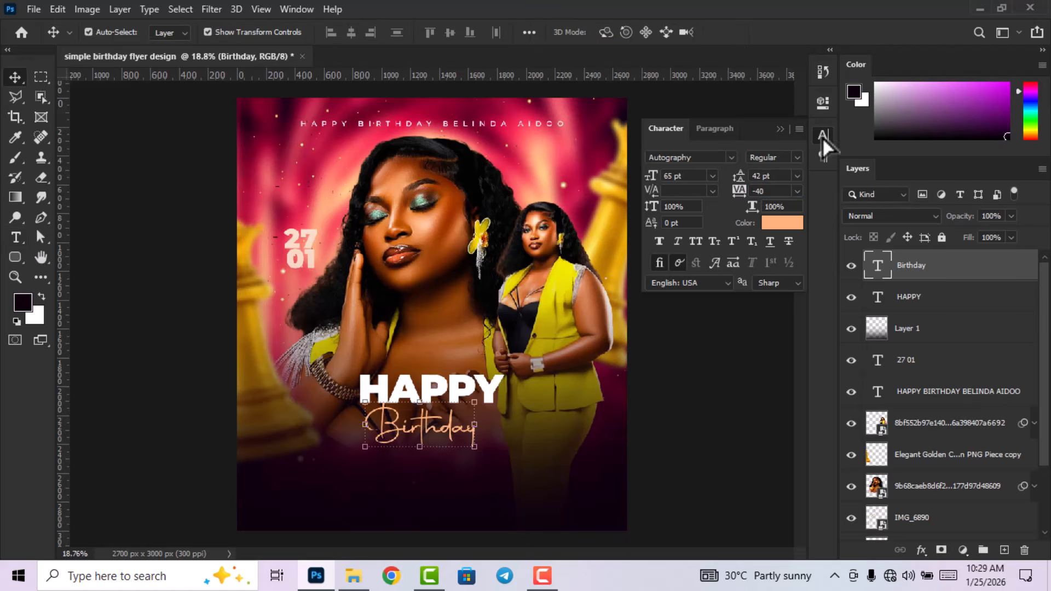
click(823, 136)
- Nudge "Birthday" up closer to "HAPPY" and deselect it
click(685, 287)
drag(431, 430, 428, 414)
click(709, 361)
- Draw a wide paragraph text box filled with placeholder text in the dark area below "Birthday"
scroll(705, 363, down, 3)
key(ctrl+0)
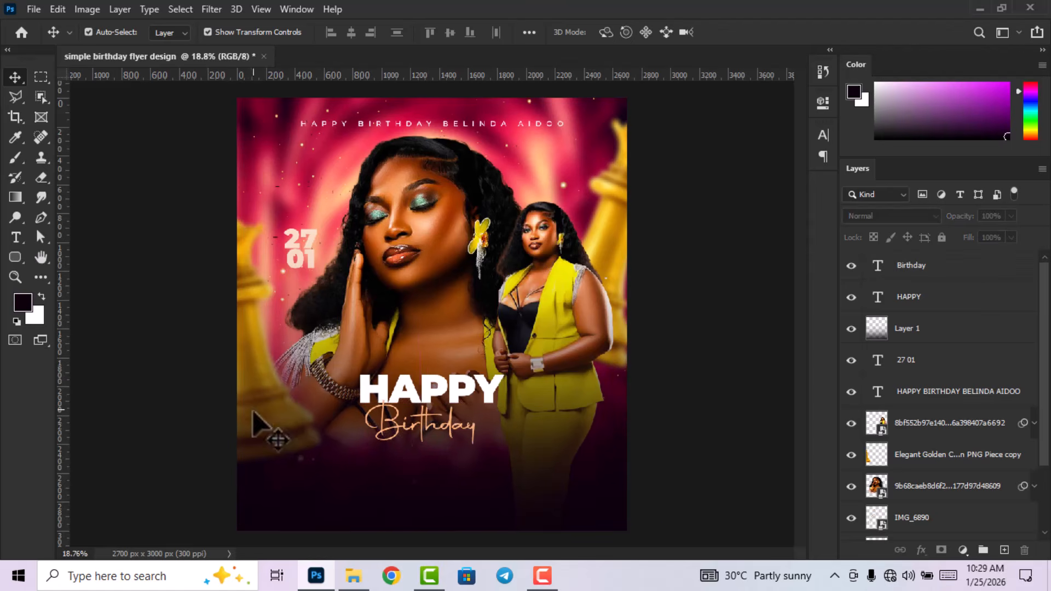
scroll(264, 428, down, 1)
click(17, 238)
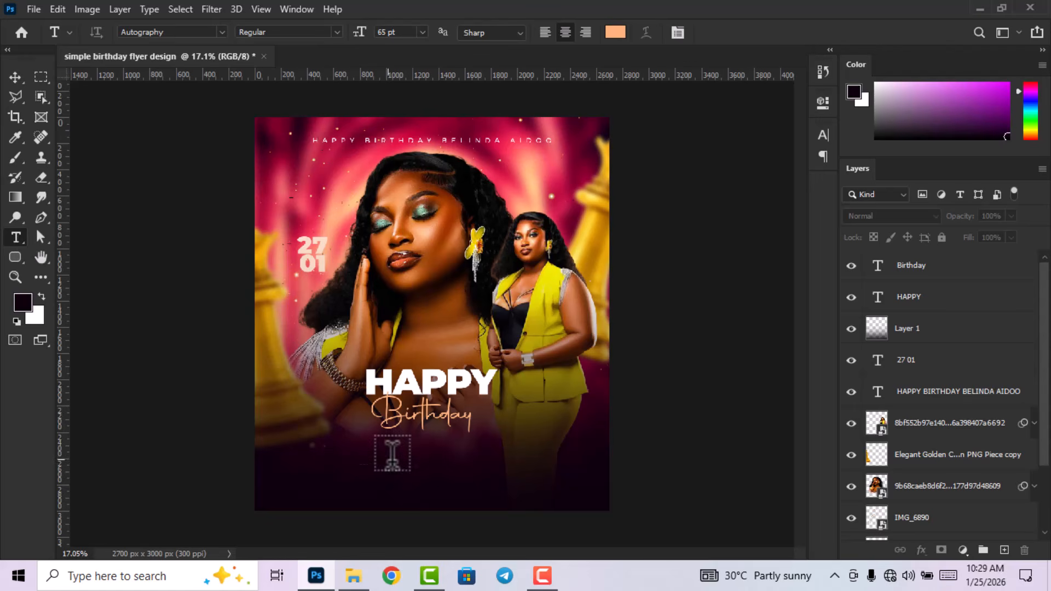
drag(313, 432, 560, 483)
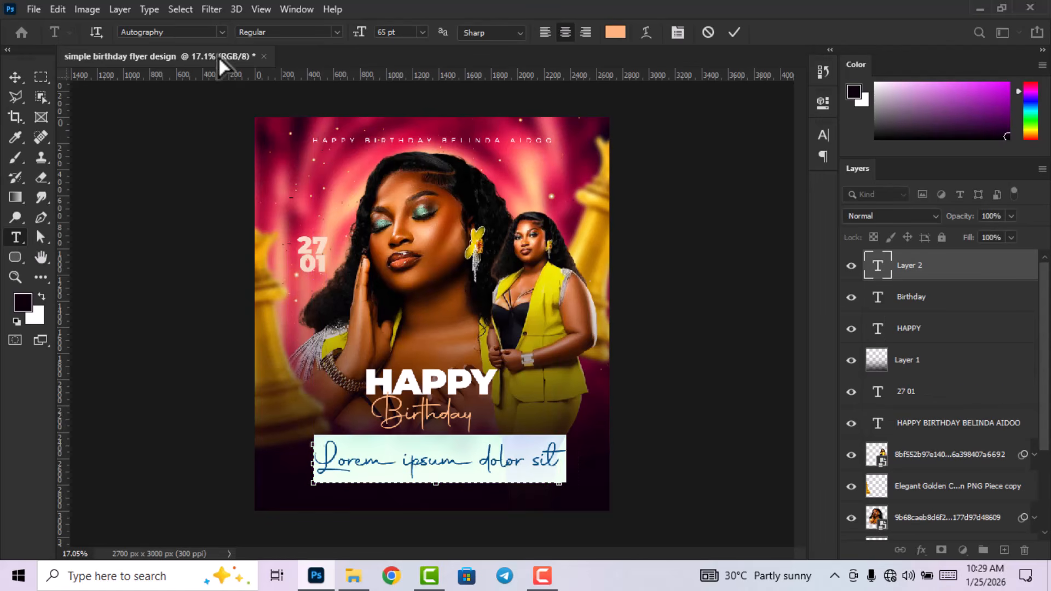
- Set the placeholder paragraph's font to Montserrat Regular at 10 pt
click(222, 33)
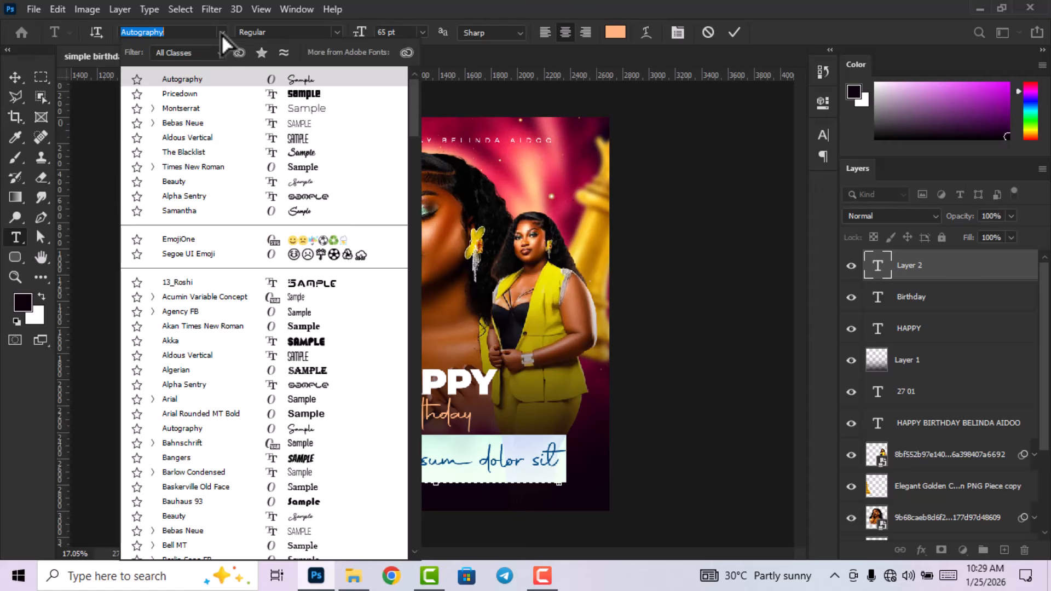
click(315, 113)
click(421, 32)
click(409, 100)
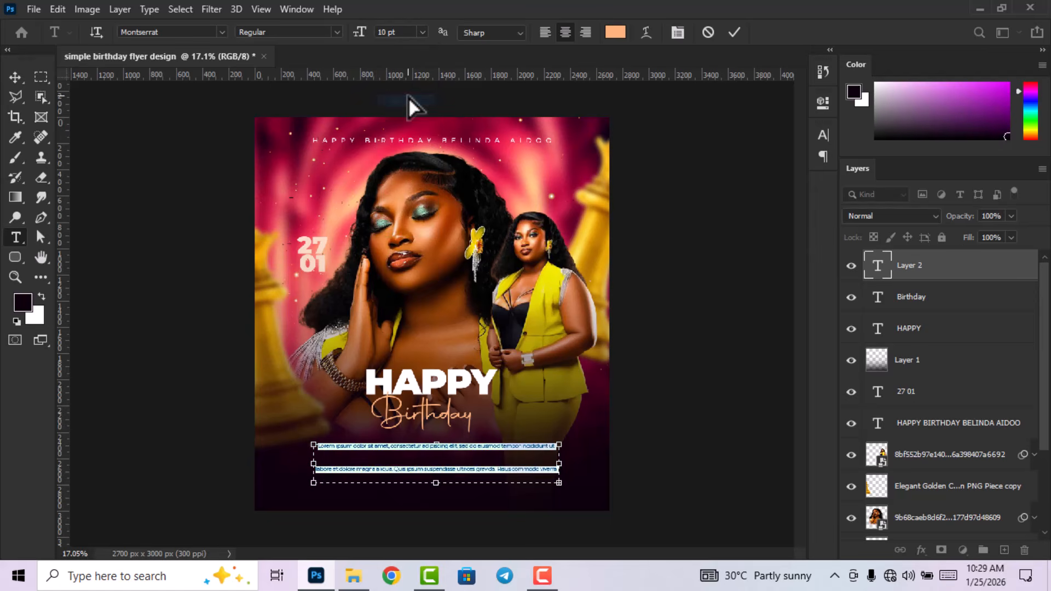
- Reduce the paragraph's leading to 17 pt and narrow its text box from the right side to four lines
click(822, 135)
click(777, 190)
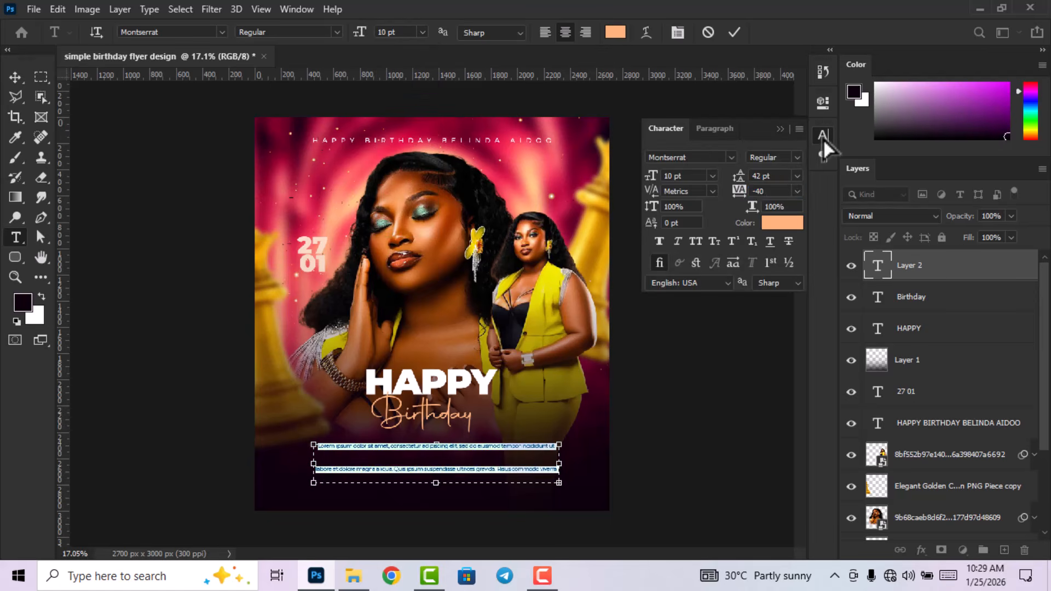
scroll(774, 175, down, 20)
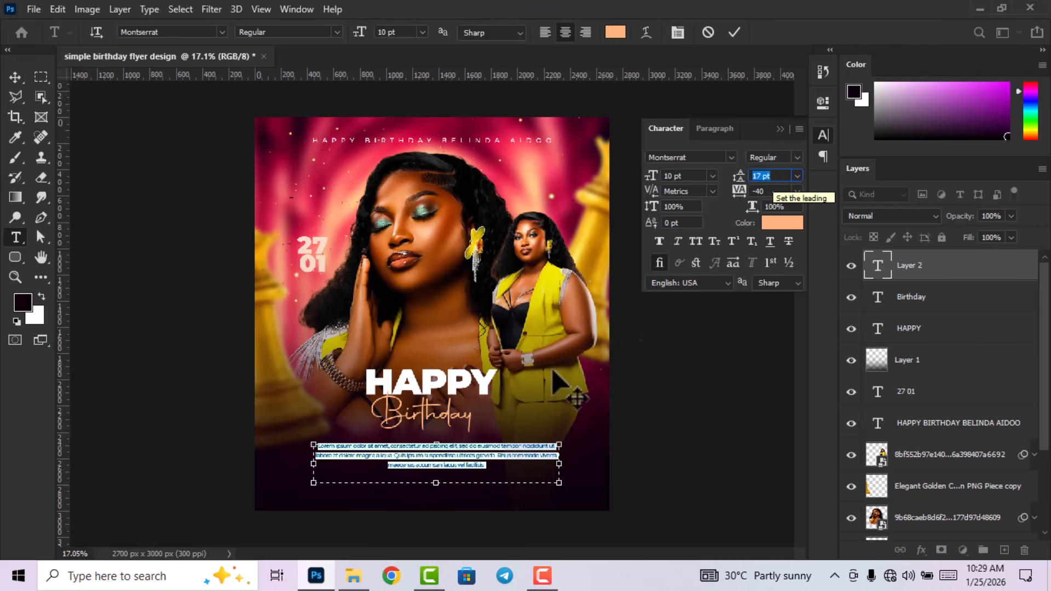
drag(566, 467, 509, 467)
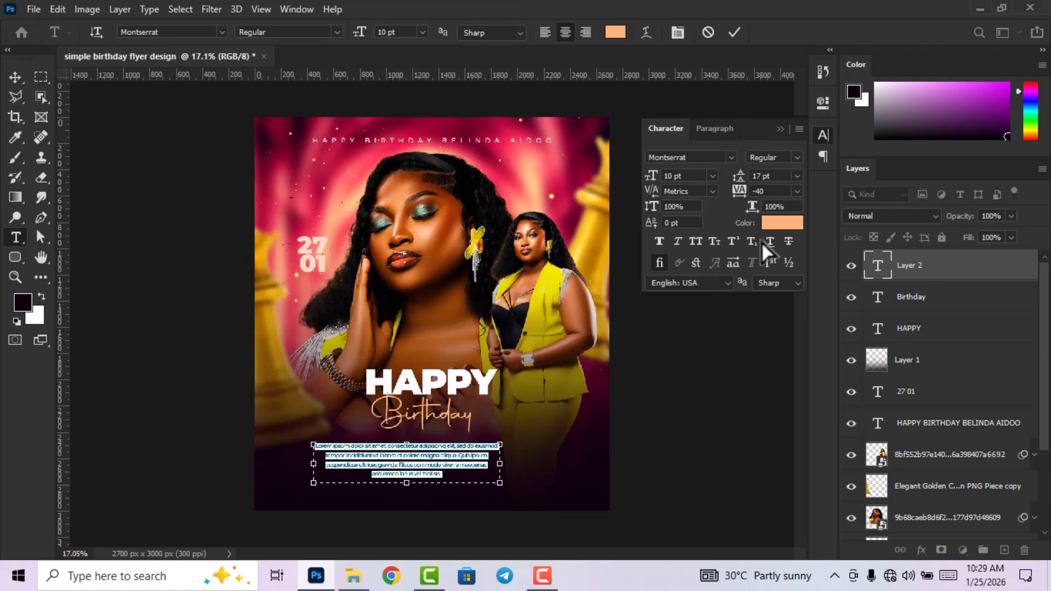
- Change the placeholder paragraph's text color to white (ffffff)
click(777, 223)
text(ffffff)
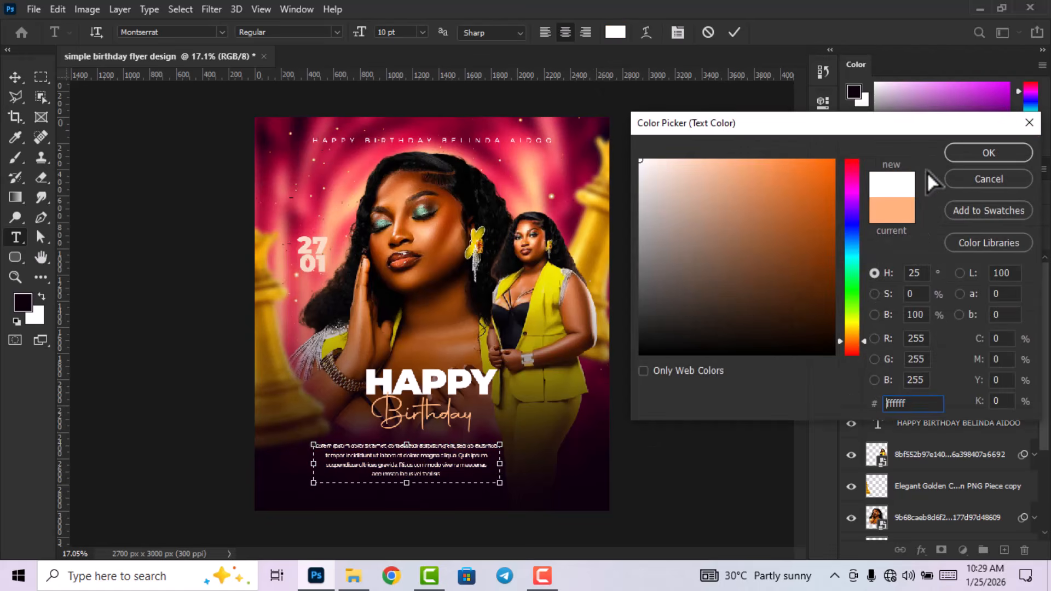
click(988, 154)
- Set the paragraph's font size to 9 pt and leading to 16 pt, and shorten its text box to fit three lines
click(679, 175)
text(9)
key(Return)
click(787, 176)
text(16)
key(Return)
drag(406, 483, 406, 472)
click(735, 32)
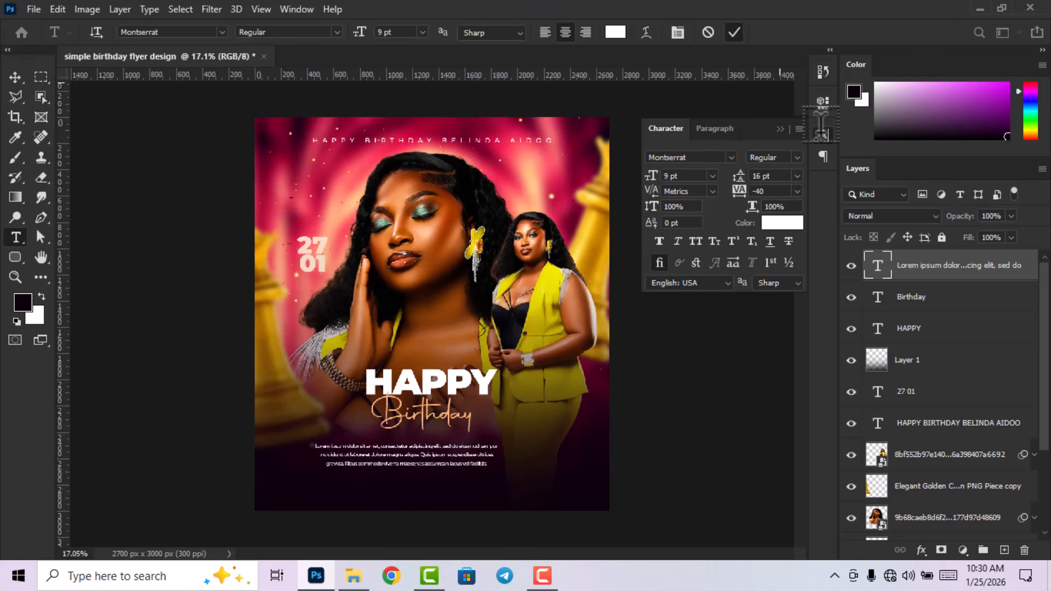
click(823, 136)
- Move the paragraph up and to the right so it sits just below "Birthday"
key(v)
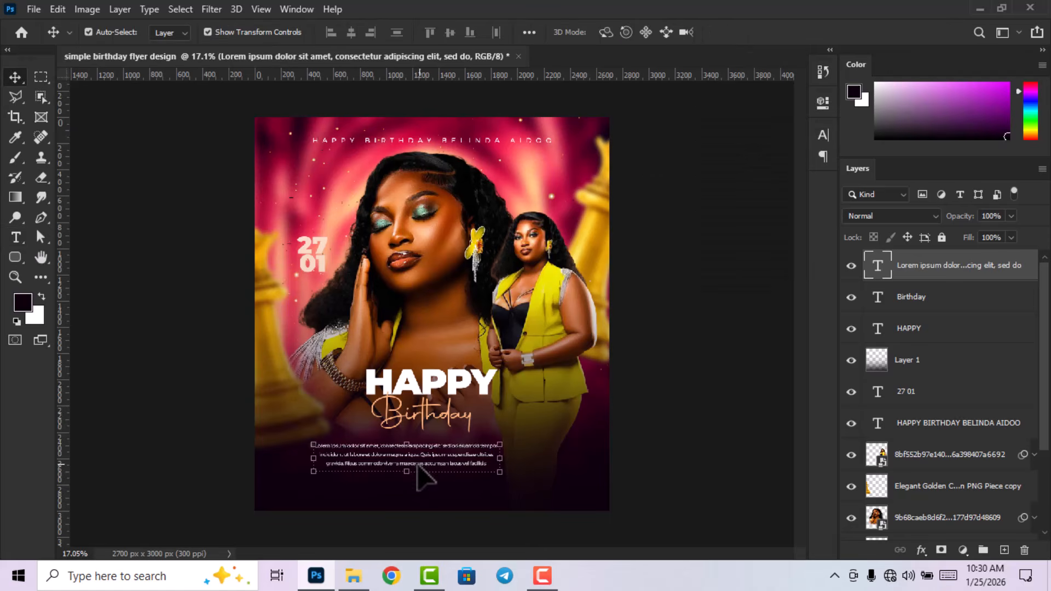
drag(424, 455, 442, 448)
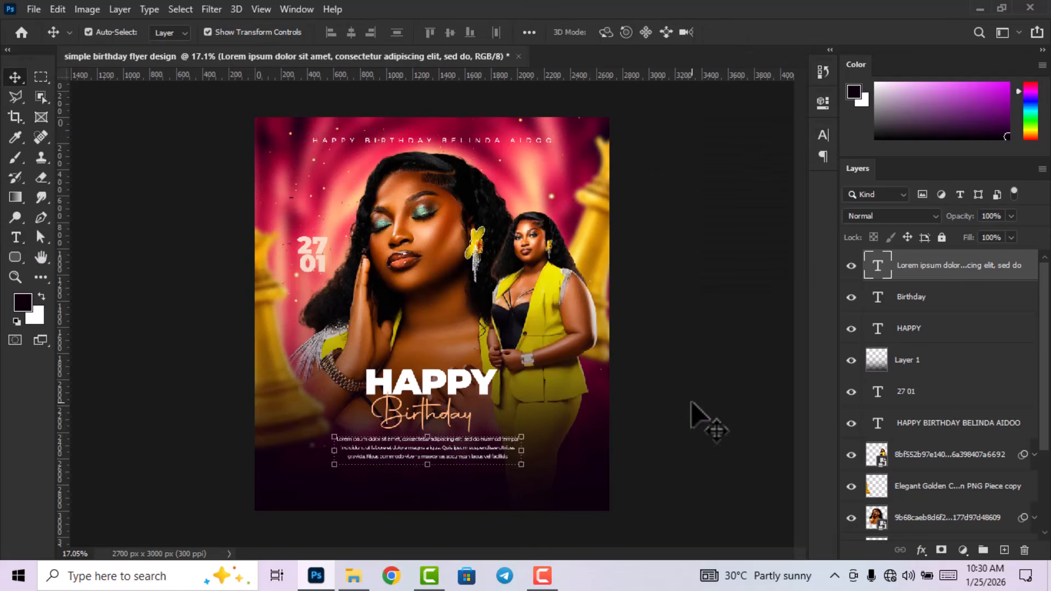
scroll(564, 422, down, 4)
click(560, 423)
key(ctrl+0)
click(471, 457)
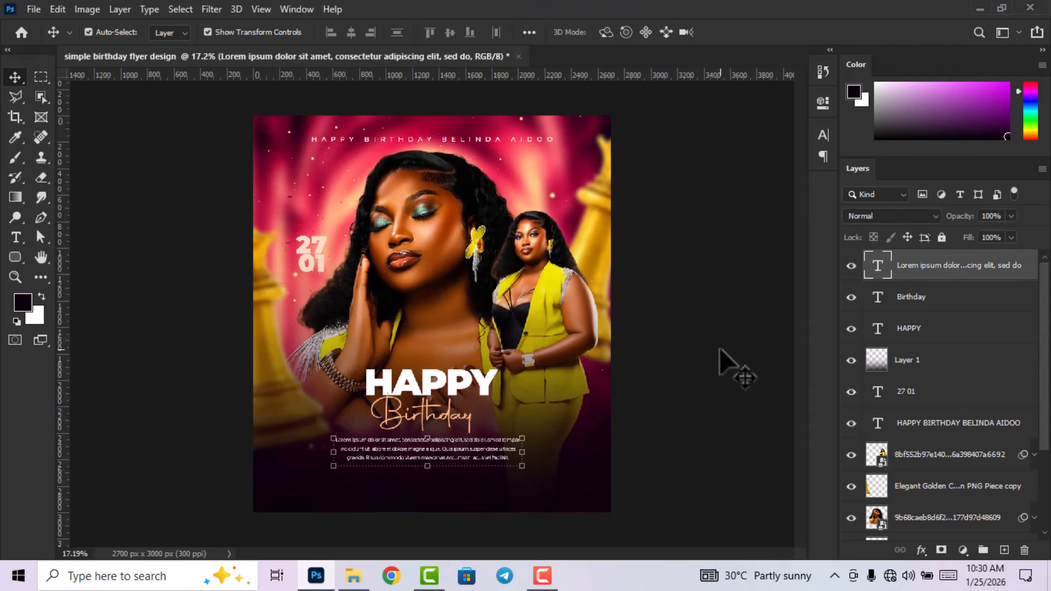
- Narrow the paragraph's text box from its right side to four lines and tighten the leading to 12 pt
double_click(878, 267)
drag(521, 452, 487, 452)
click(823, 135)
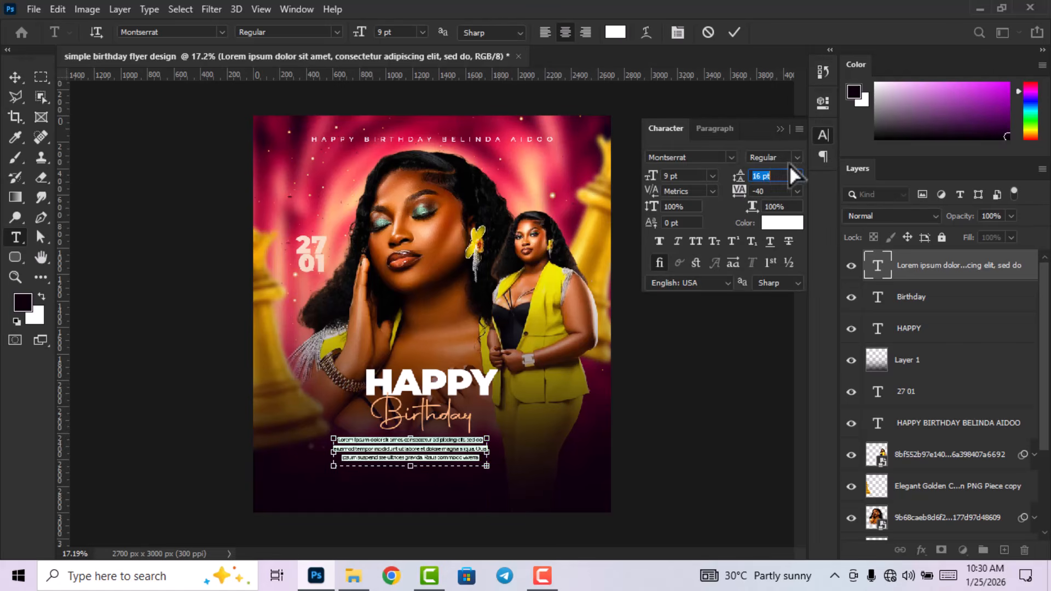
key(Down)
key(Down)
key(Down)
key(Down)
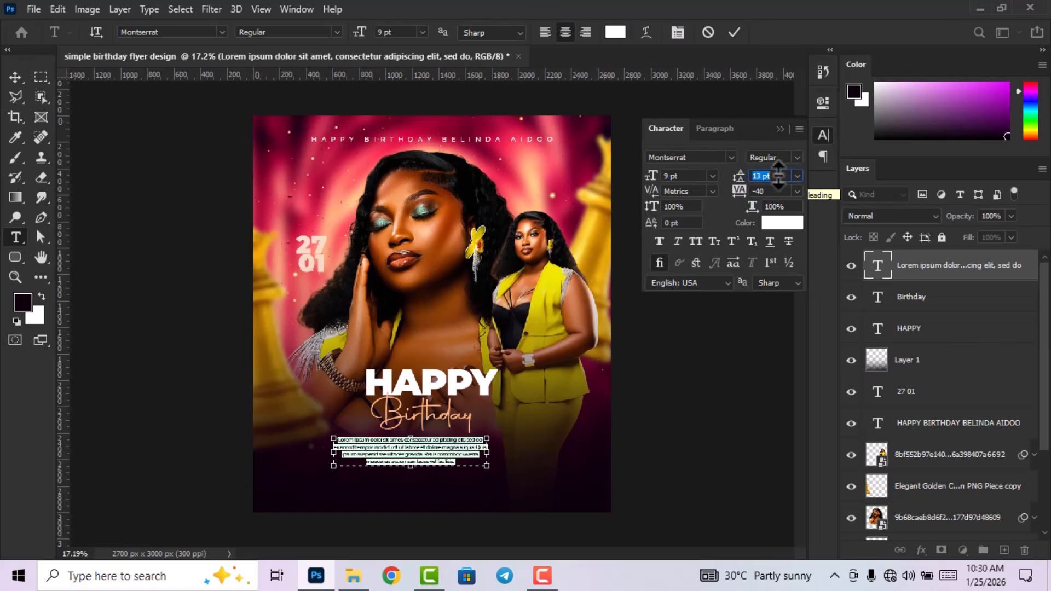
click(732, 32)
key(v)
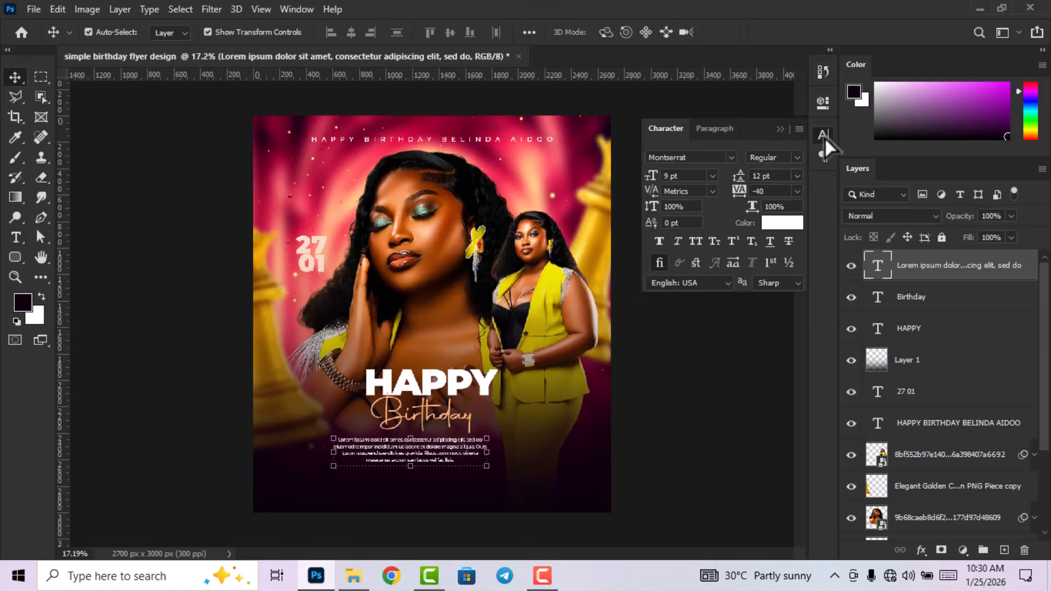
click(823, 136)
- Scale the paragraph up to about 108%, place it centered close under "Birthday", and deselect it
key(ctrl+t)
drag(411, 466, 436, 458)
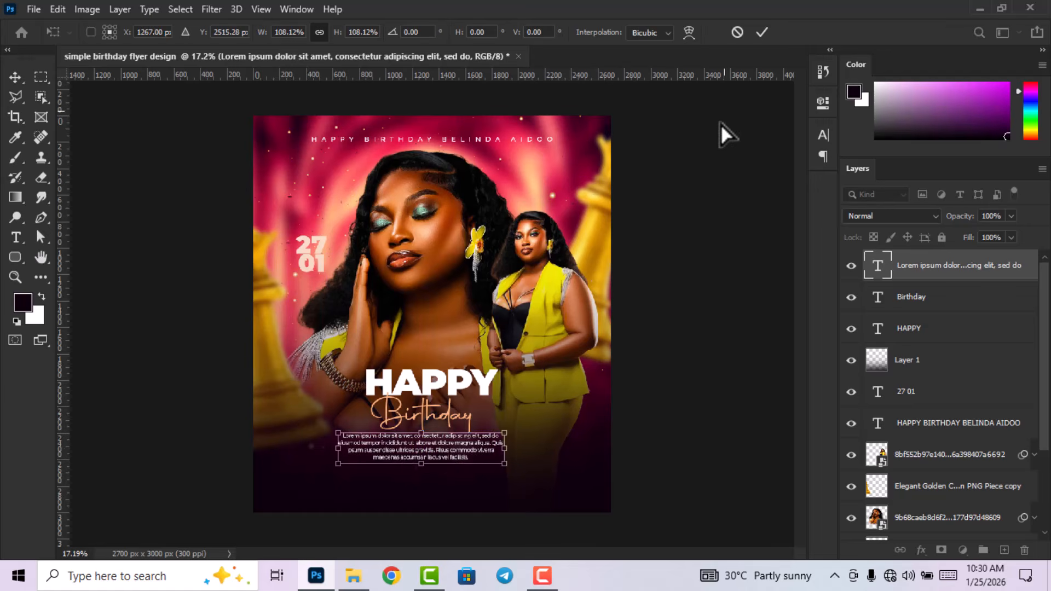
click(761, 32)
click(683, 253)
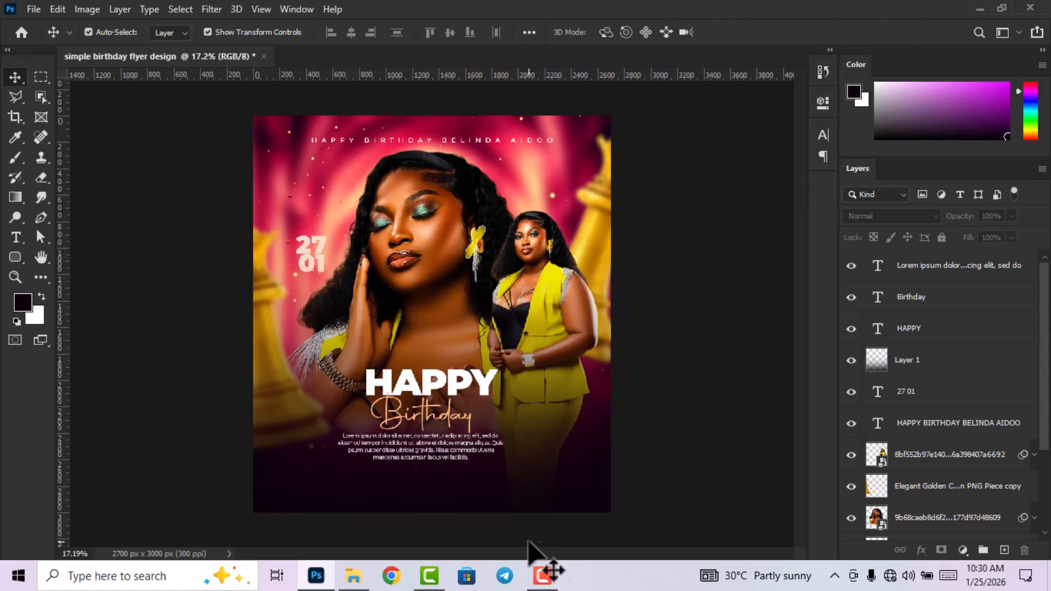
- Nudge the dark bottom shading layer upward in five large increments and deselect it
click(575, 503)
key(shift+Up)
key(shift+Up)
key(shift+Up)
key(shift+Up)
key(shift+Up)
click(689, 315)
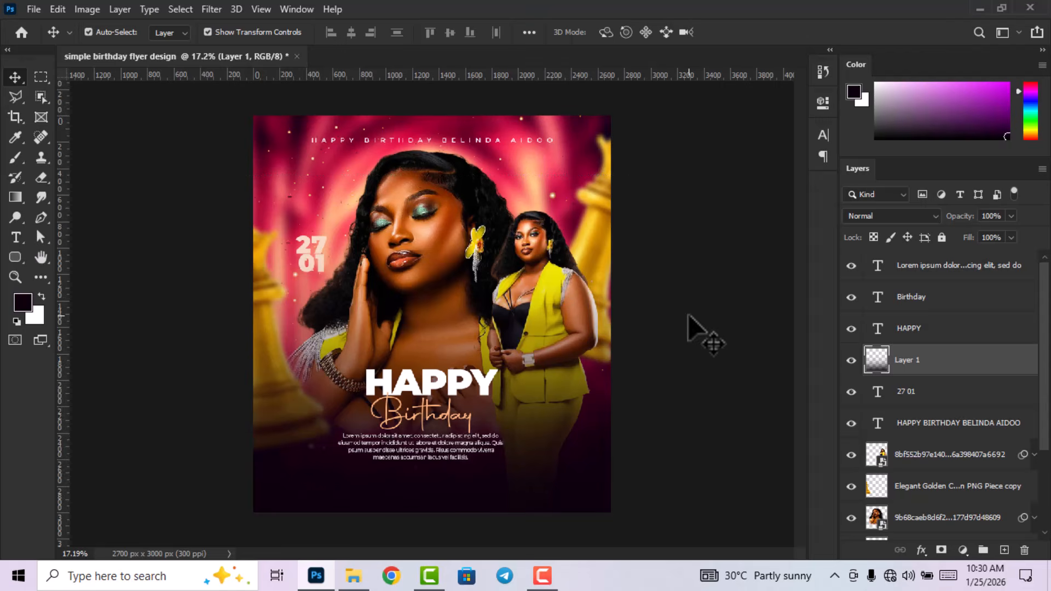
- Shift the paragraph slightly up and to the right, closer beneath "Birthday", and deselect it
scroll(626, 334, down, 3)
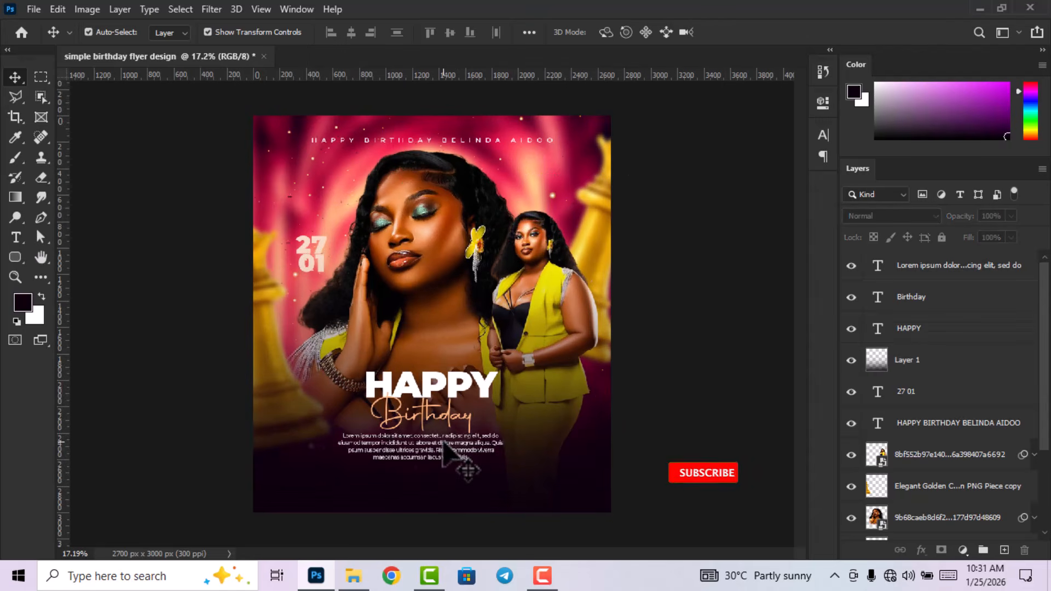
click(444, 443)
drag(444, 442, 445, 440)
click(665, 350)
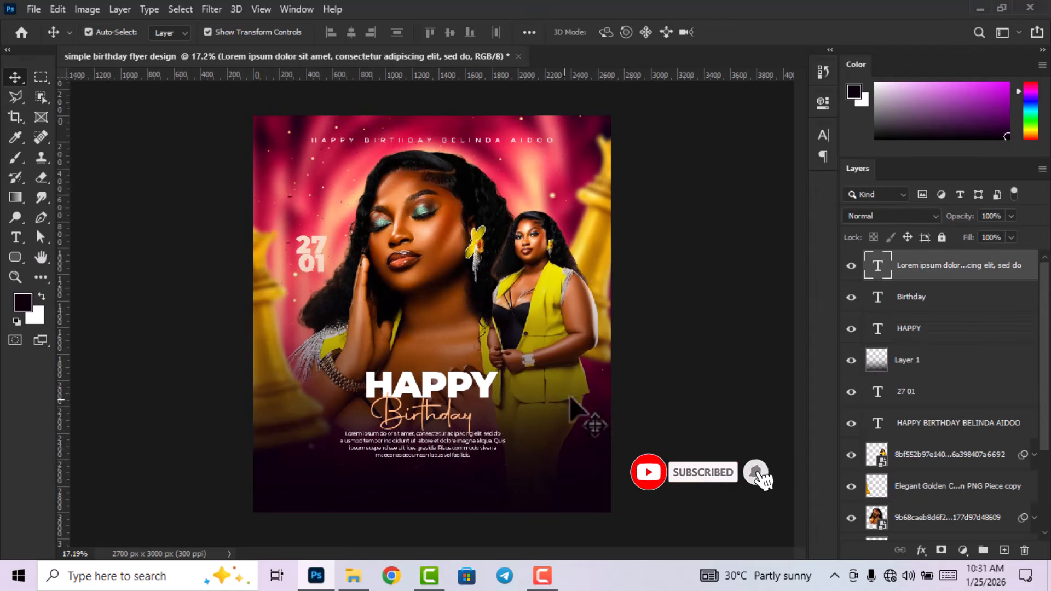
- Nudge "HAPPY" slightly down toward "Birthday" and deselect the title text
click(453, 418)
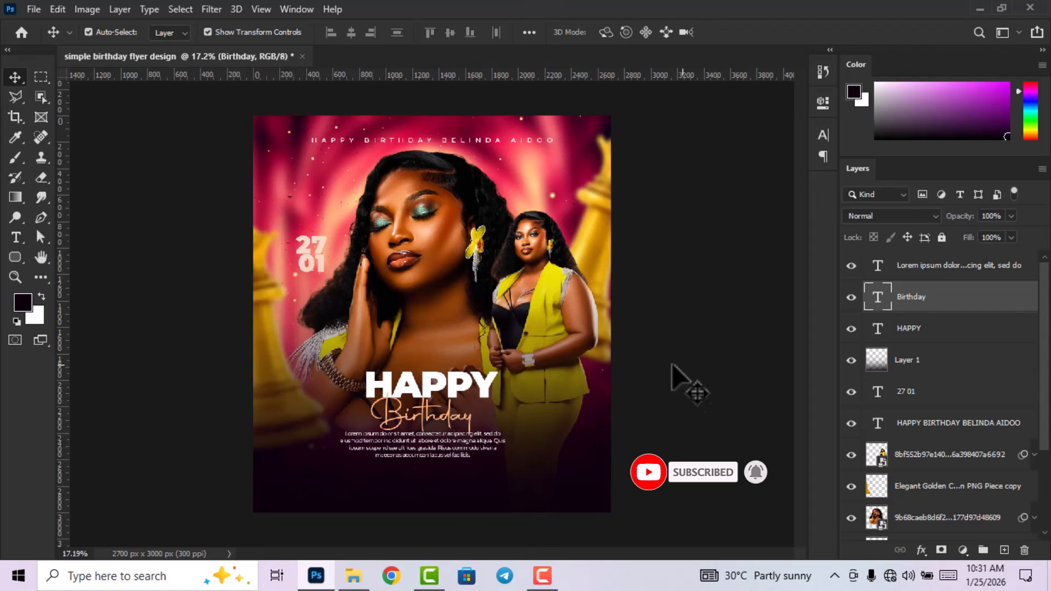
click(692, 382)
click(433, 388)
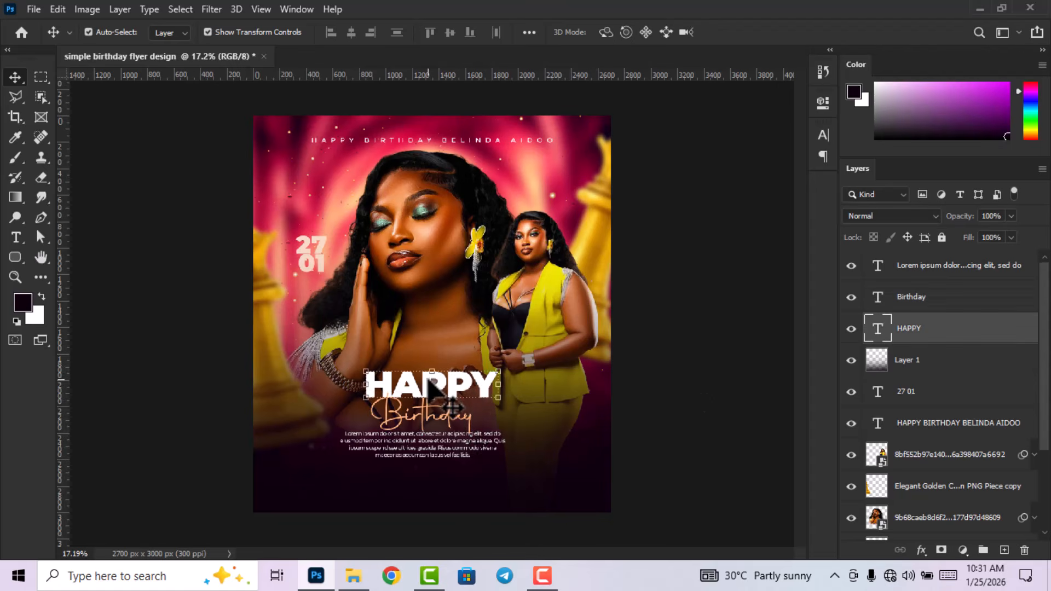
click(702, 322)
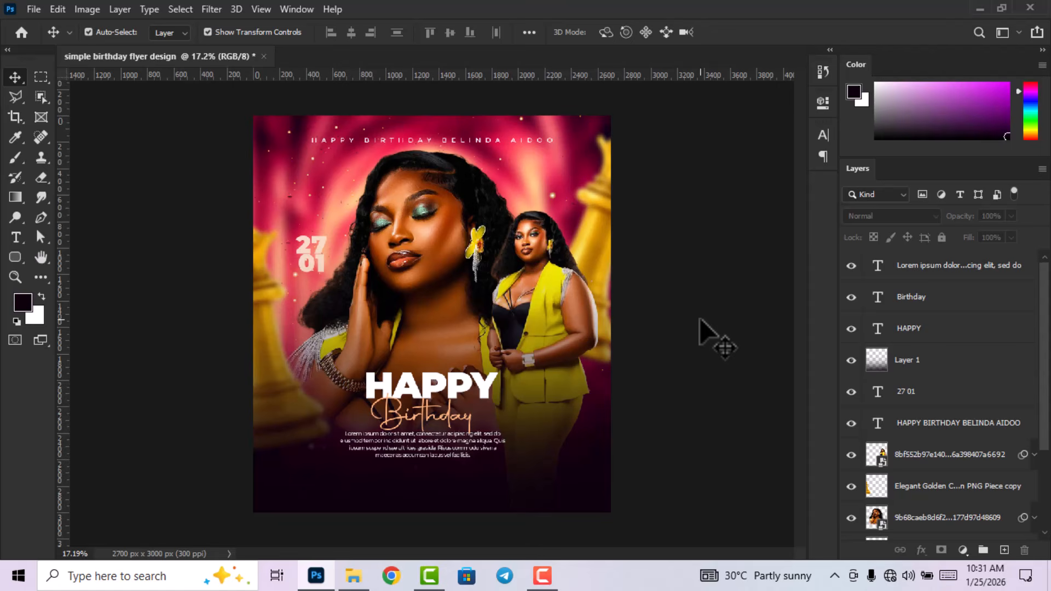